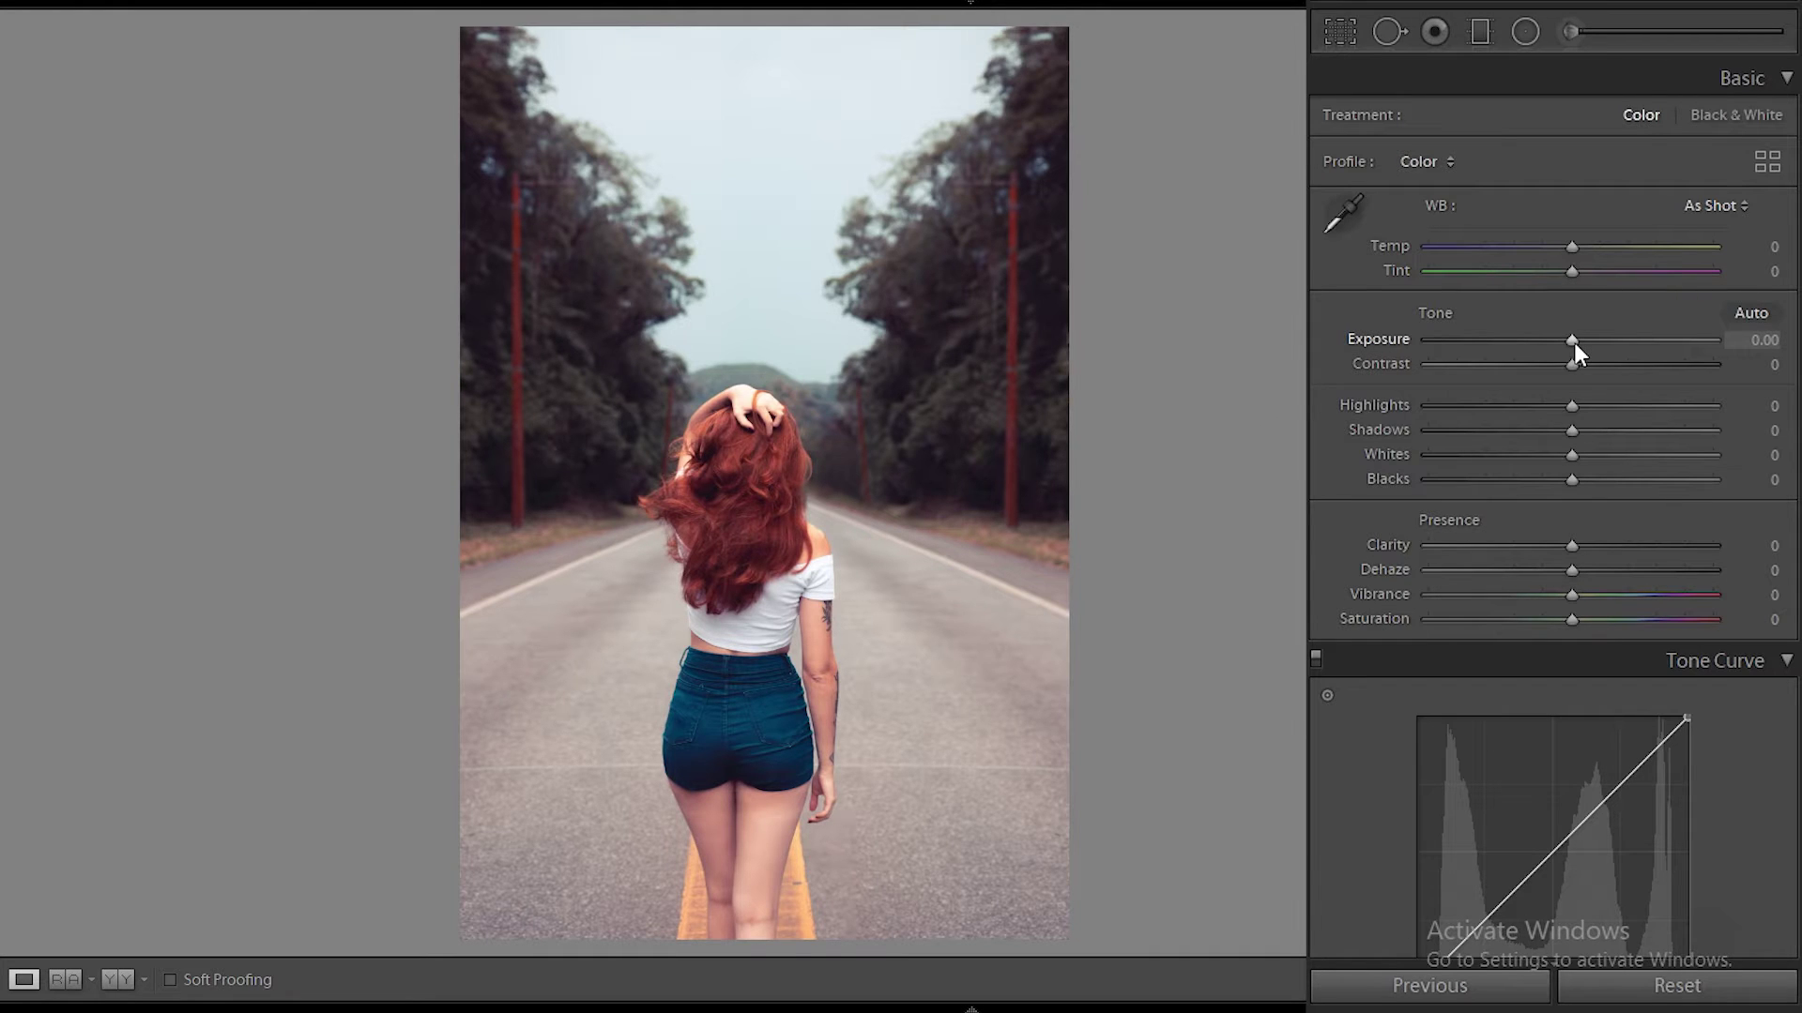
Raise contrast to +30 and pull highlights down to −43.
scroll(1575, 346, "down", 2)
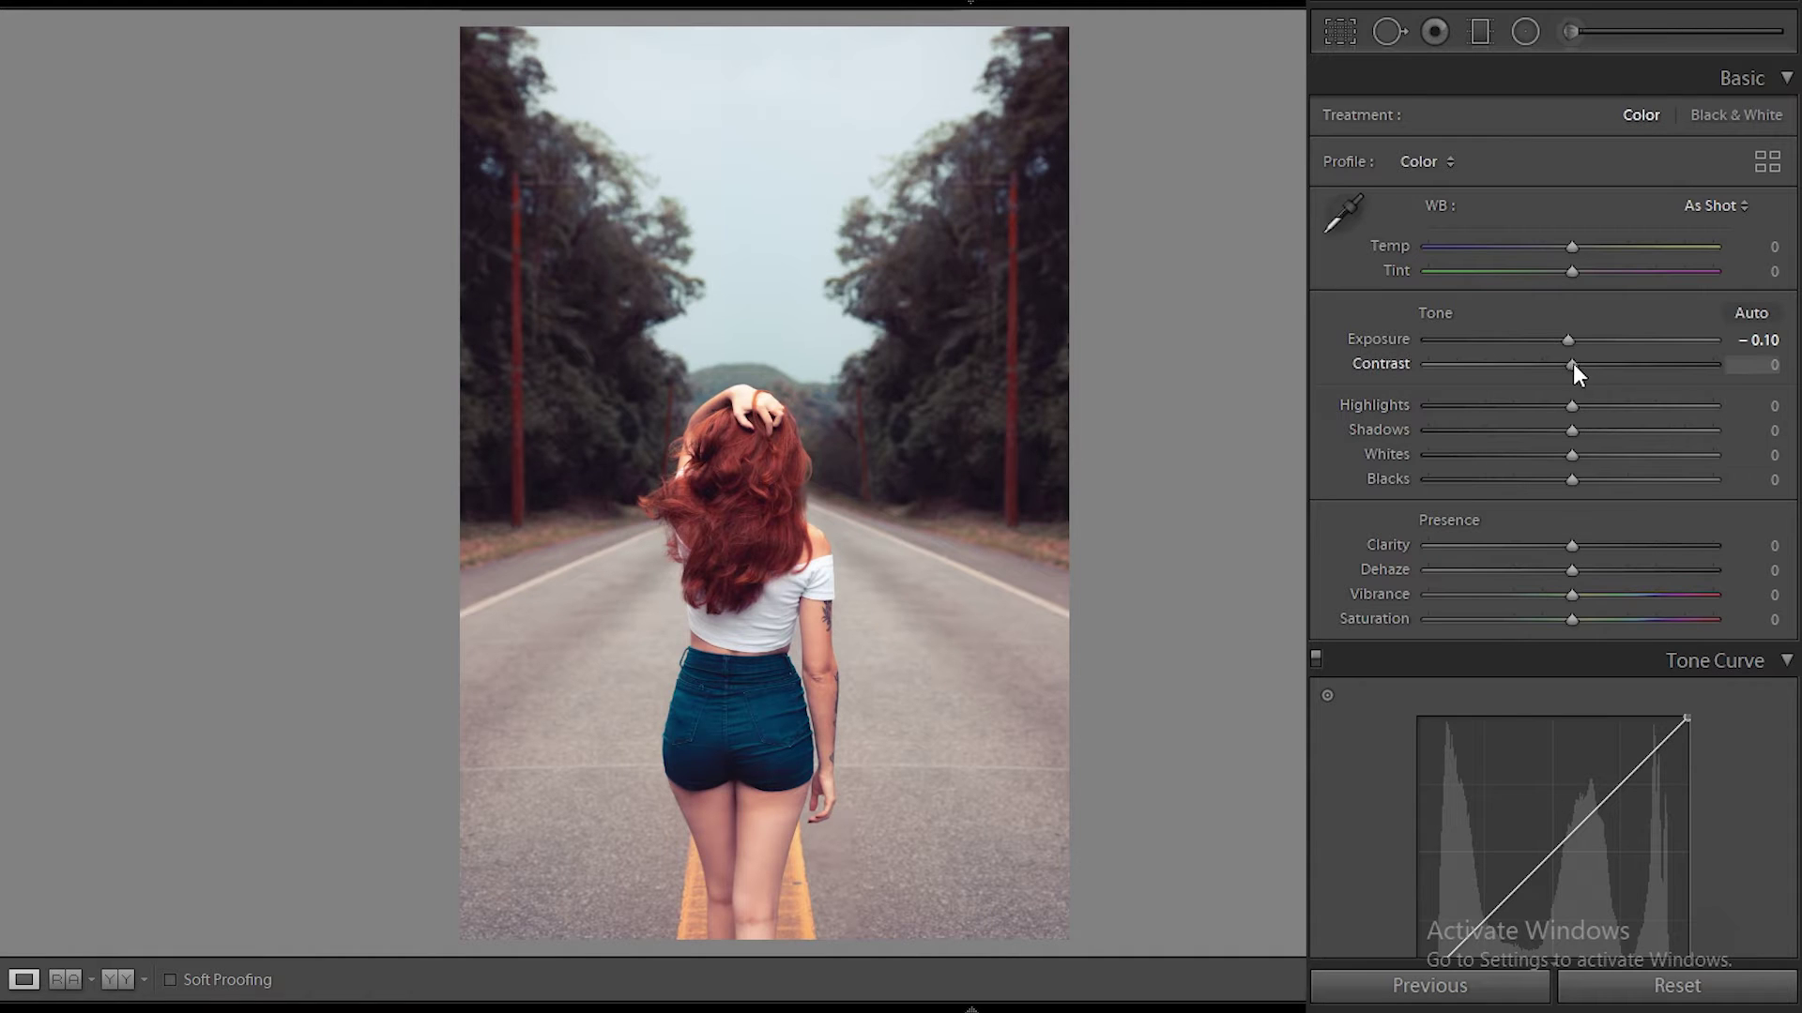
left_click_drag(1571, 364, 1613, 374)
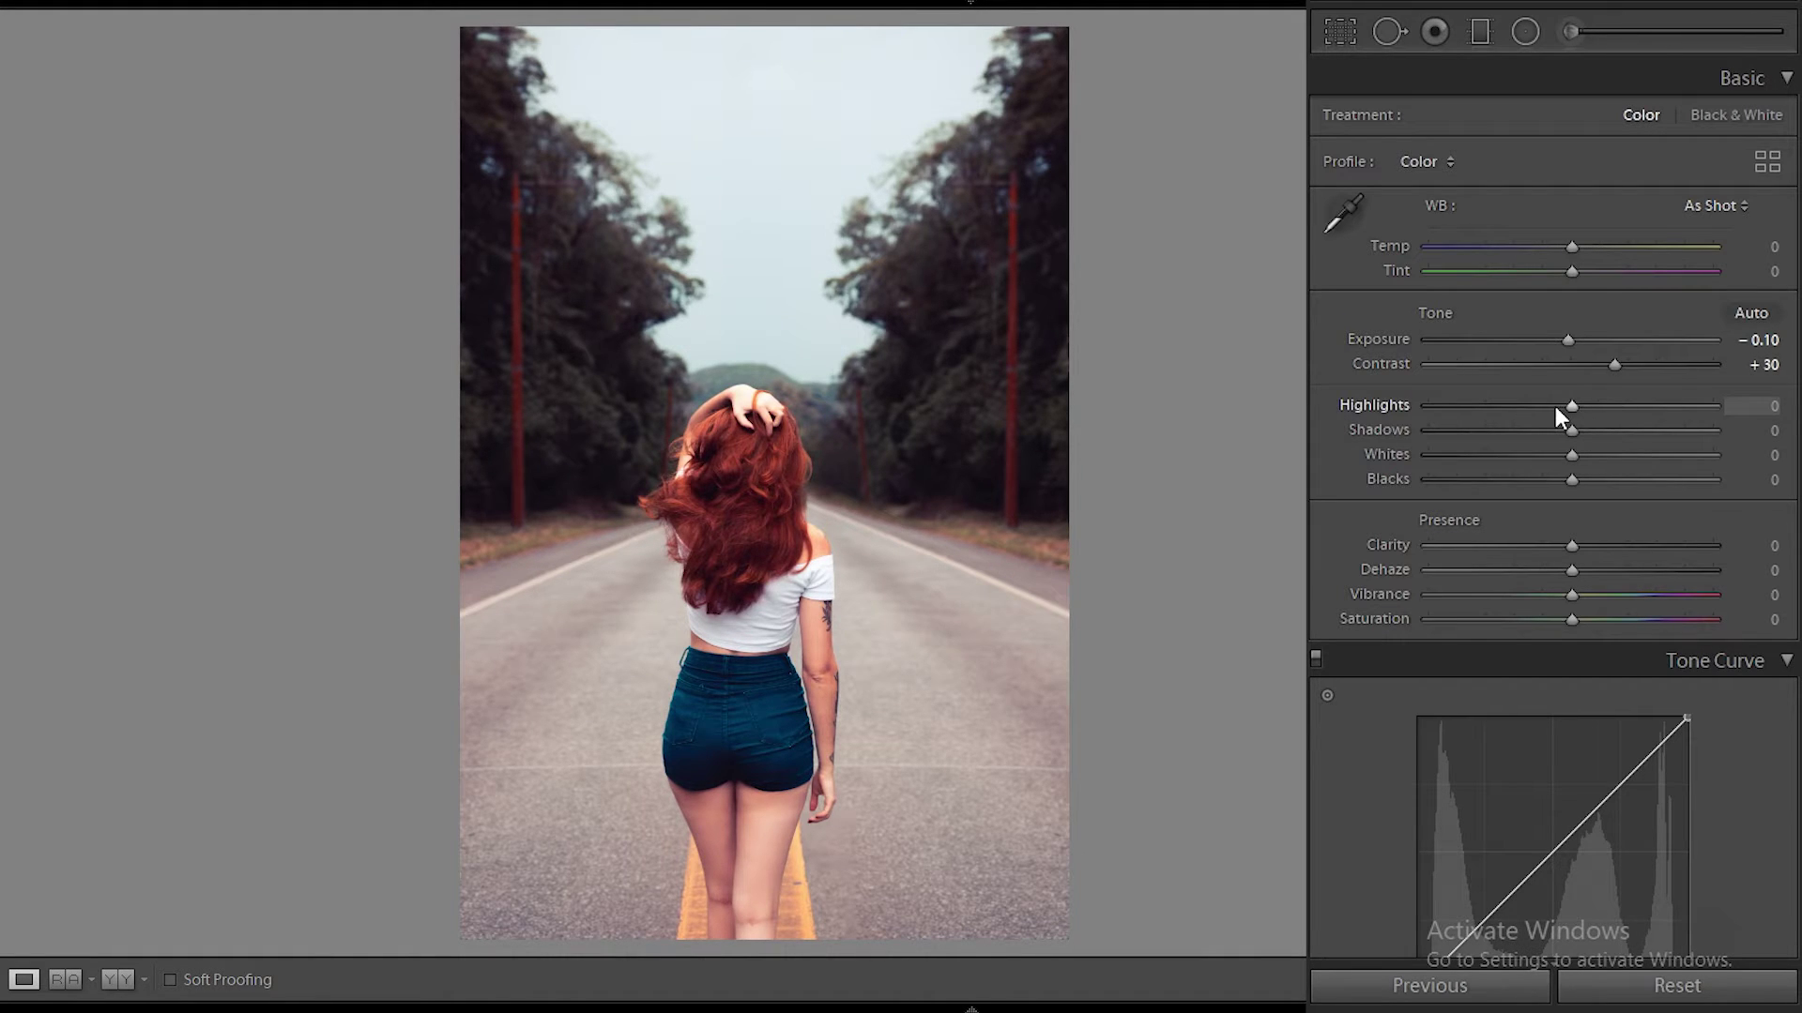
left_click_drag(1571, 406, 1511, 410)
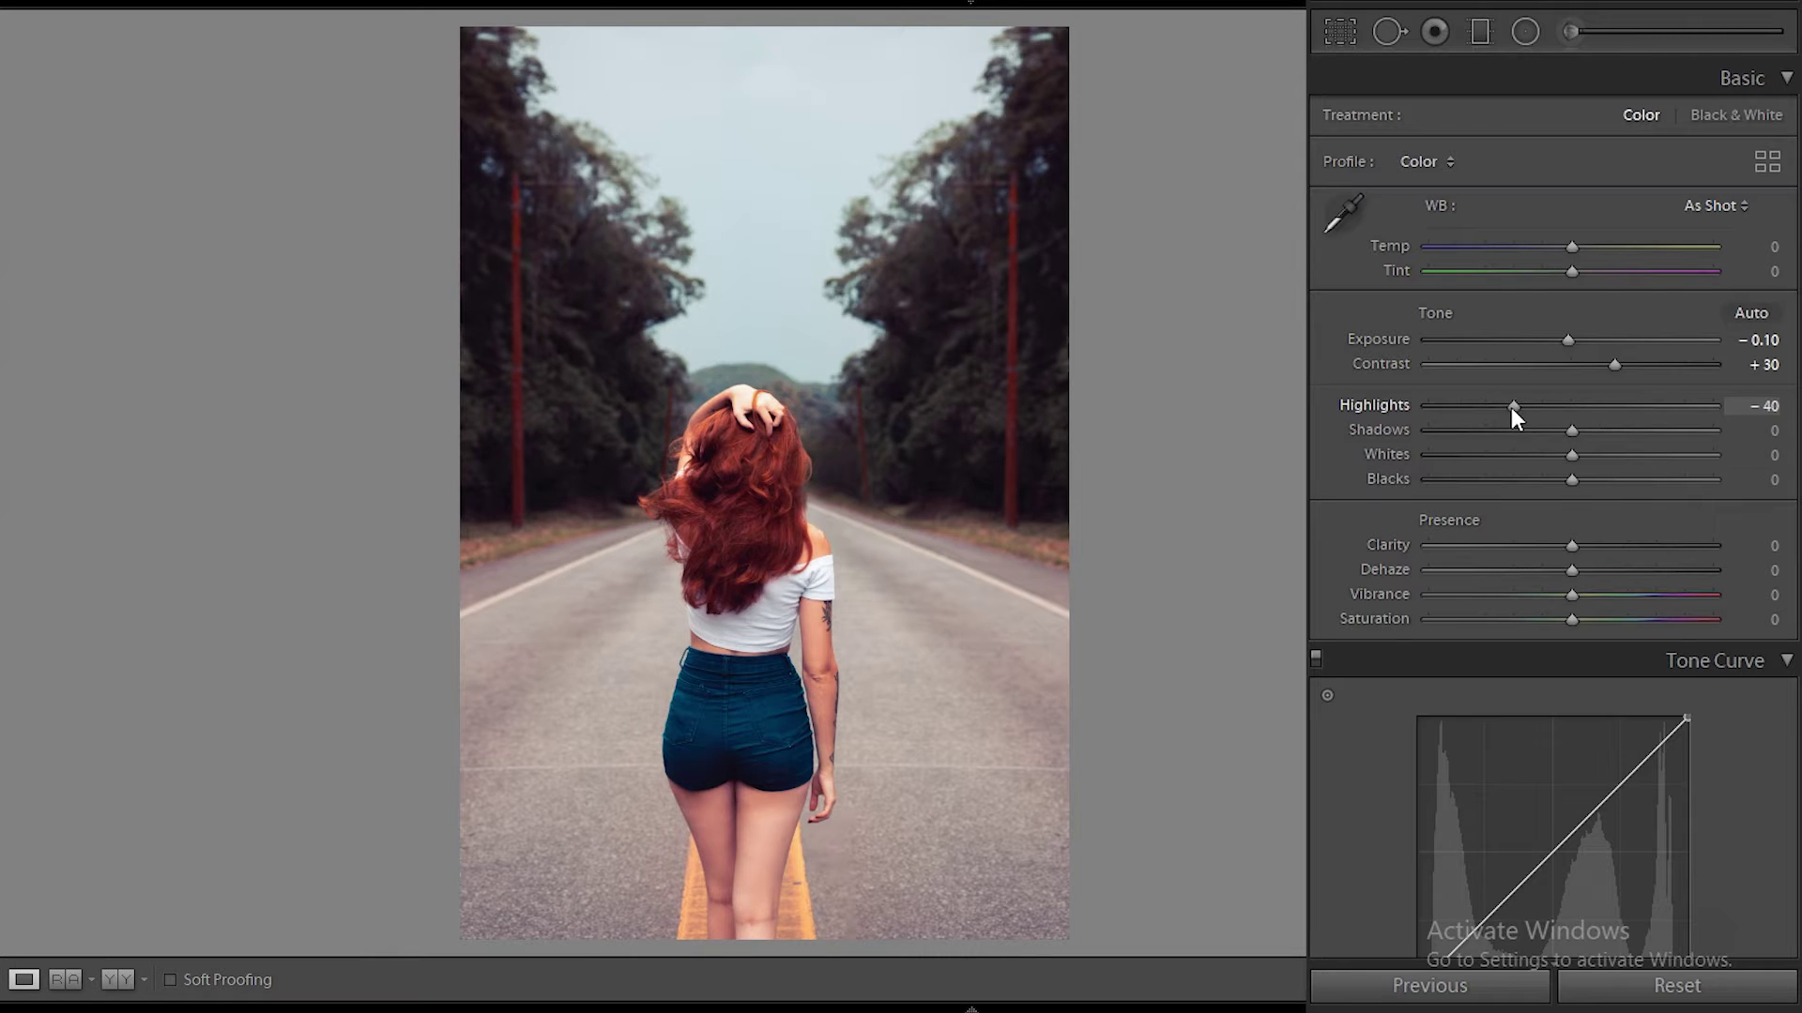
left_click_drag(1512, 409, 1507, 408)
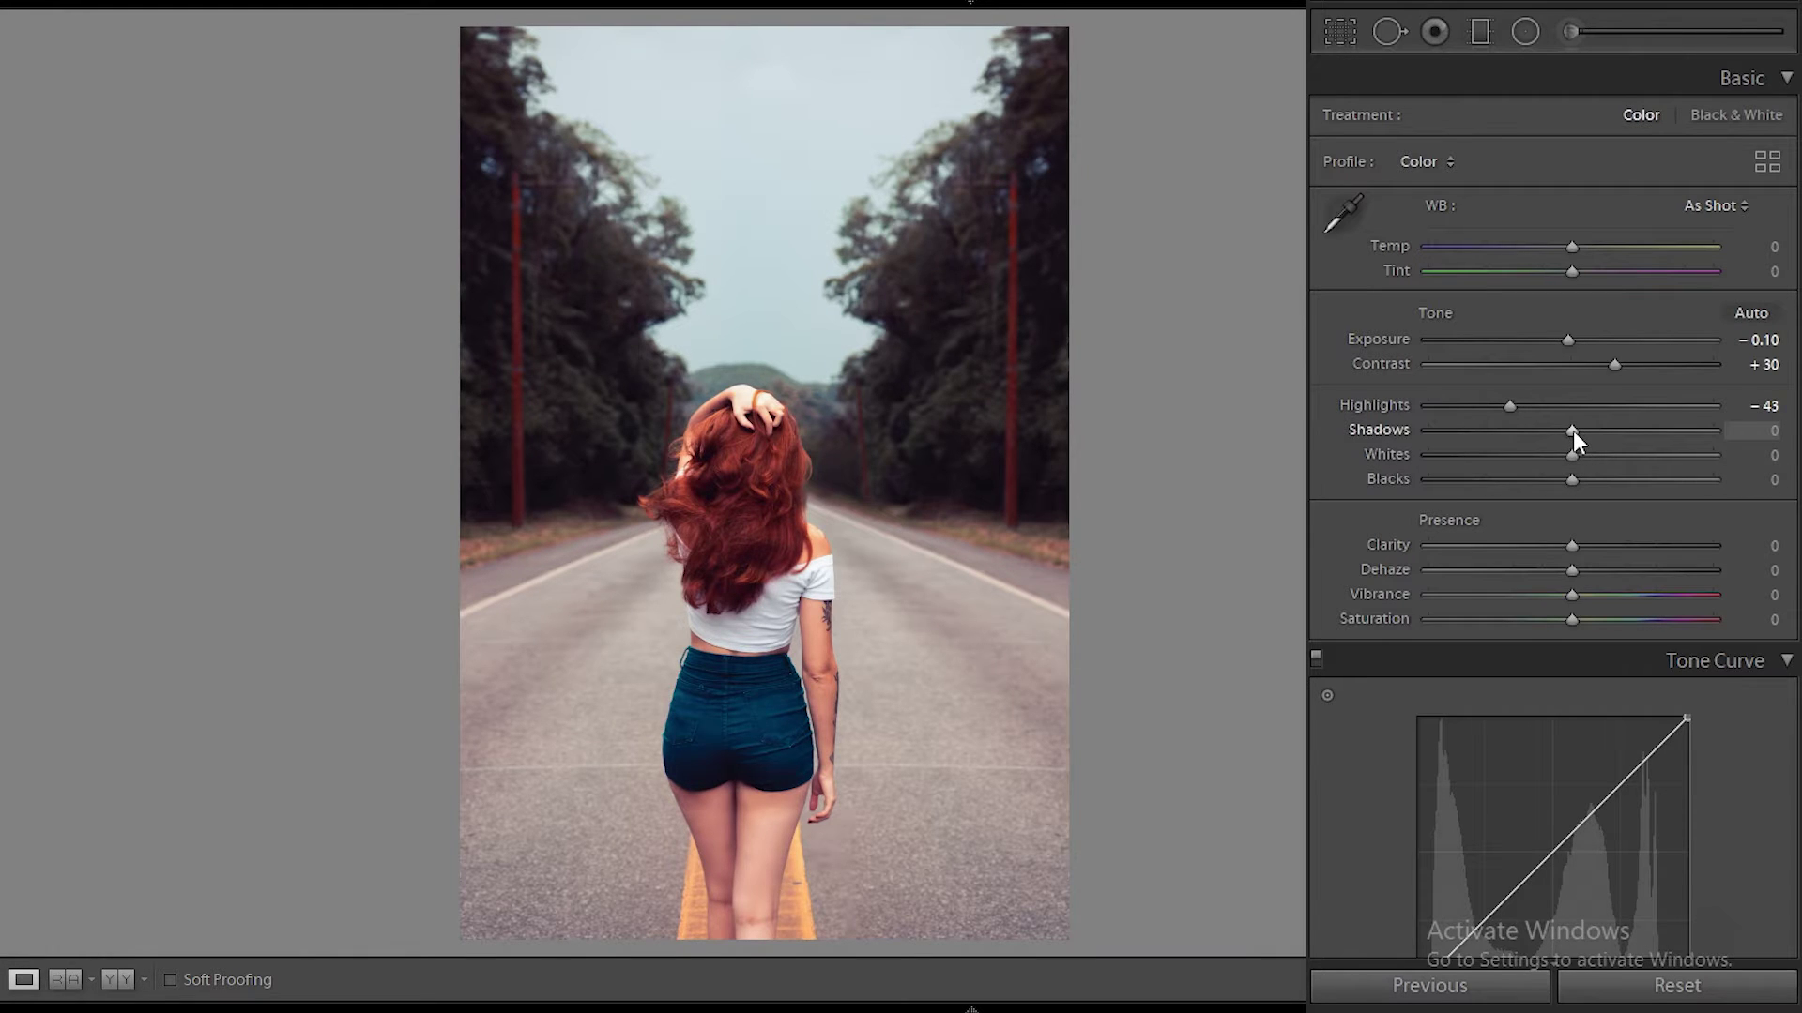
Lift shadows to +45, lower whites to −61 and lift blacks to +40.
mouse_move(1573, 430)
left_mouse_down()
mouse_move(1535, 432)
mouse_move(1637, 431)
left_mouse_up()
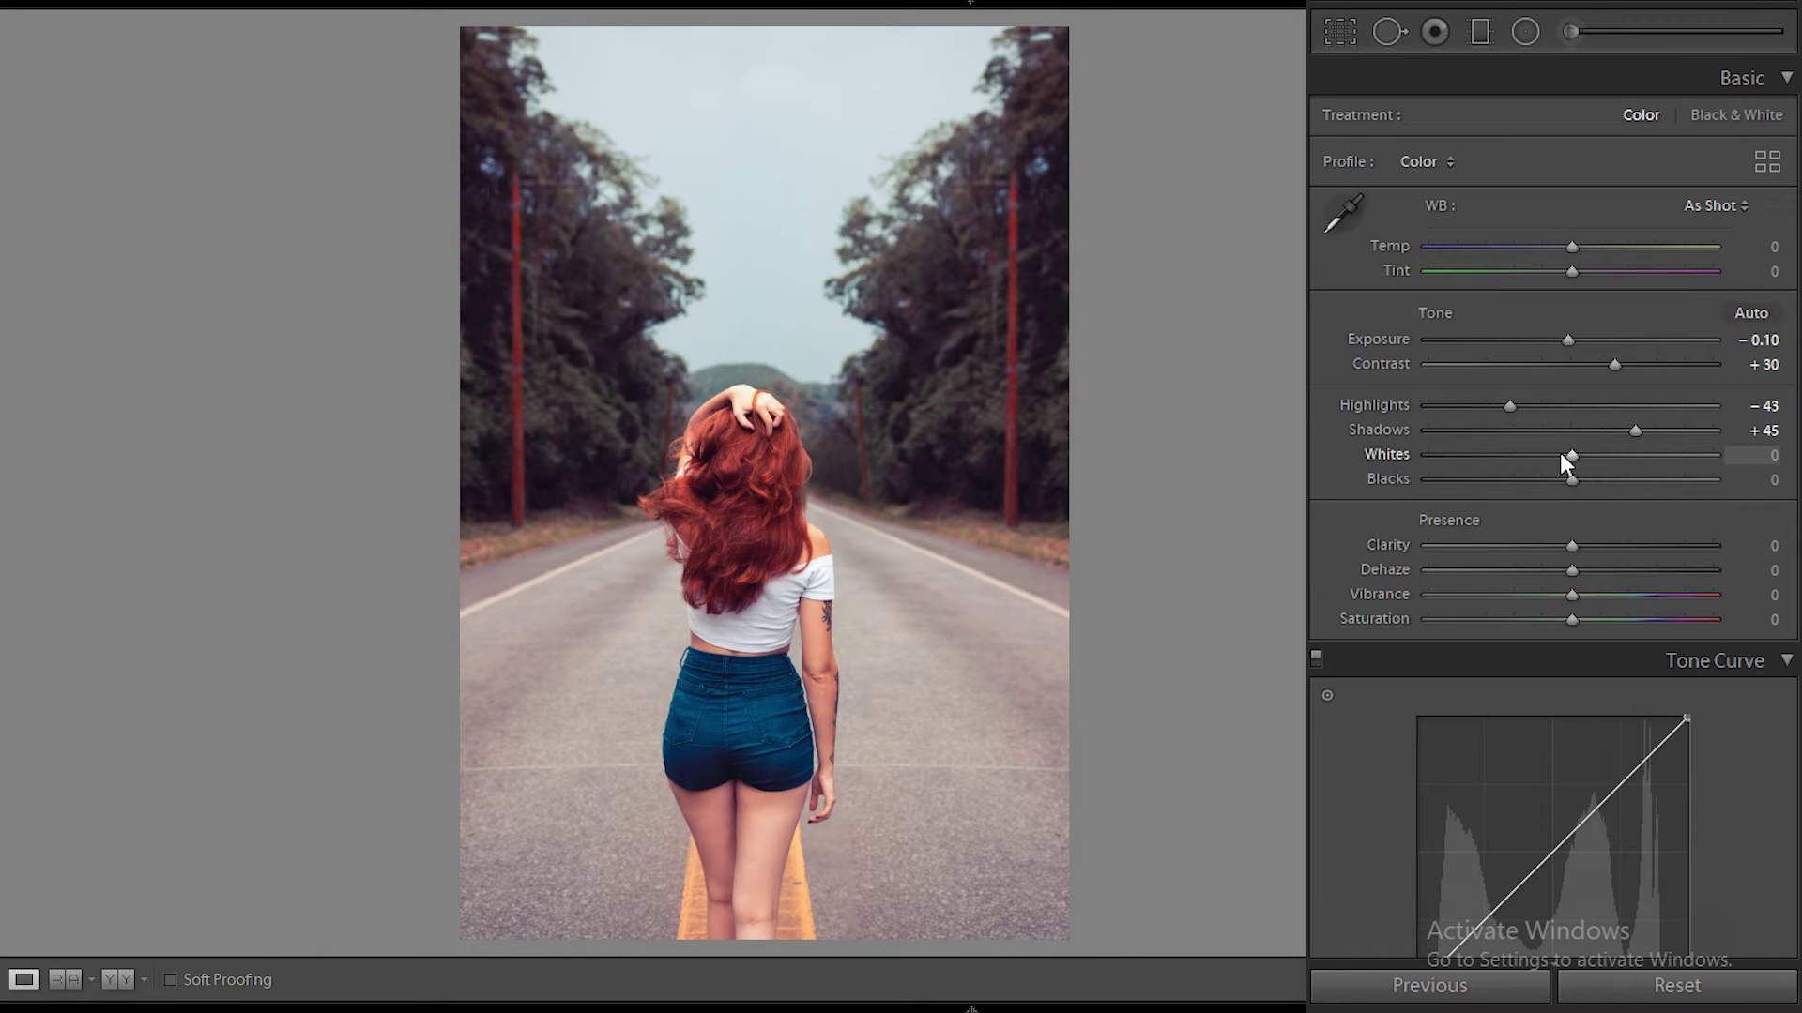
mouse_move(1569, 450)
left_mouse_down()
mouse_move(1591, 452)
mouse_move(1479, 452)
left_mouse_up()
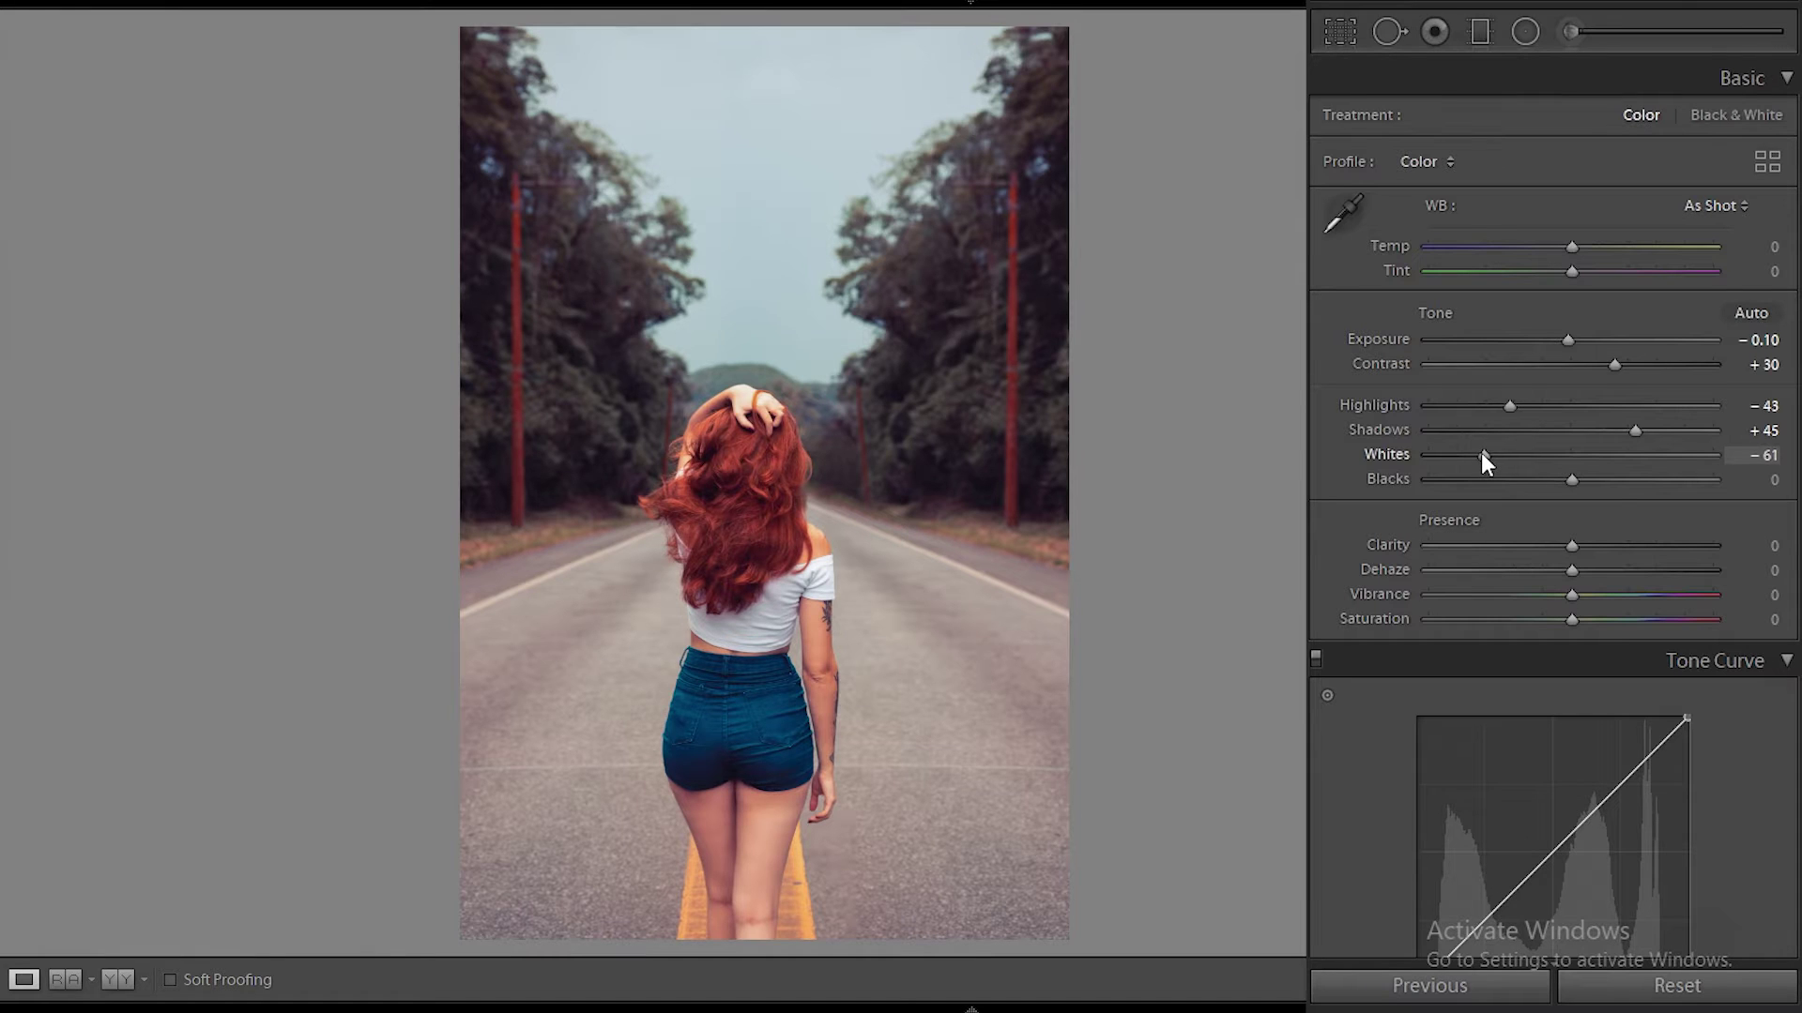
mouse_move(1572, 478)
left_mouse_down()
mouse_move(1533, 483)
mouse_move(1631, 479)
left_mouse_up()
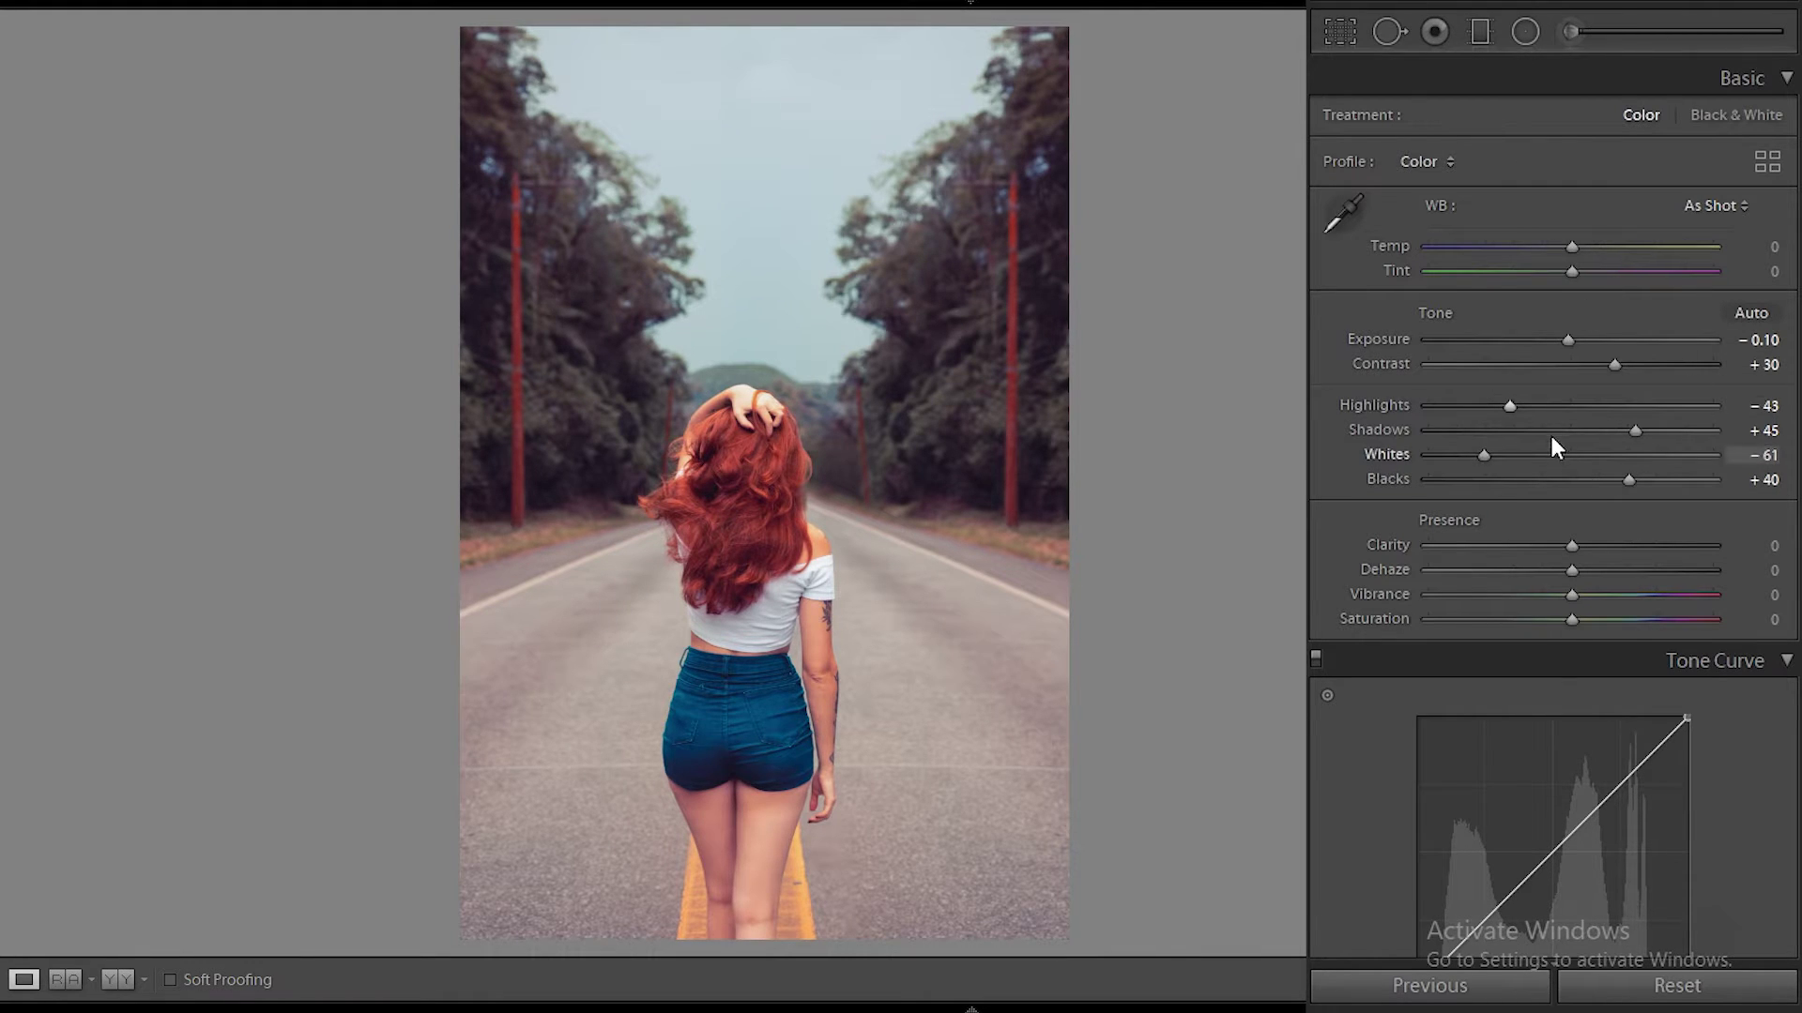
scroll(1656, 481, "down", 5)
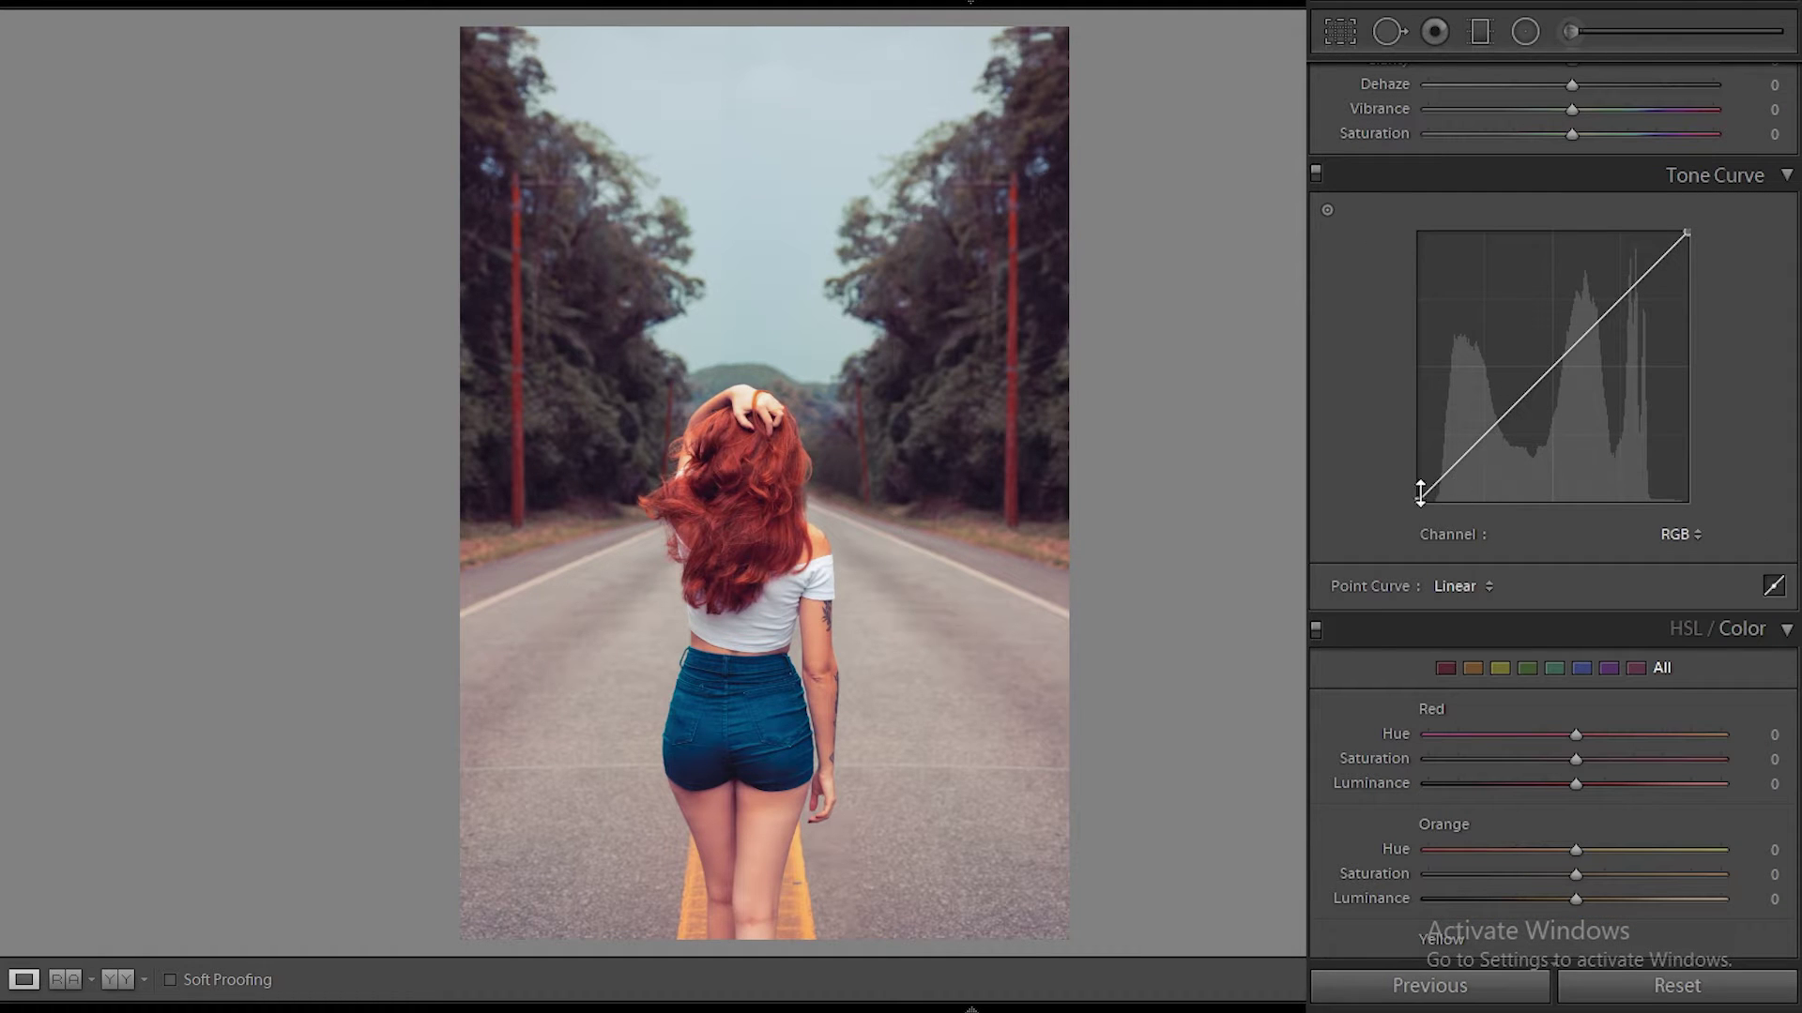
Raise the RGB curve's black point, lower the darker midtones and lift the upper midtones and highlights.
left_click_drag(1417, 499, 1415, 479)
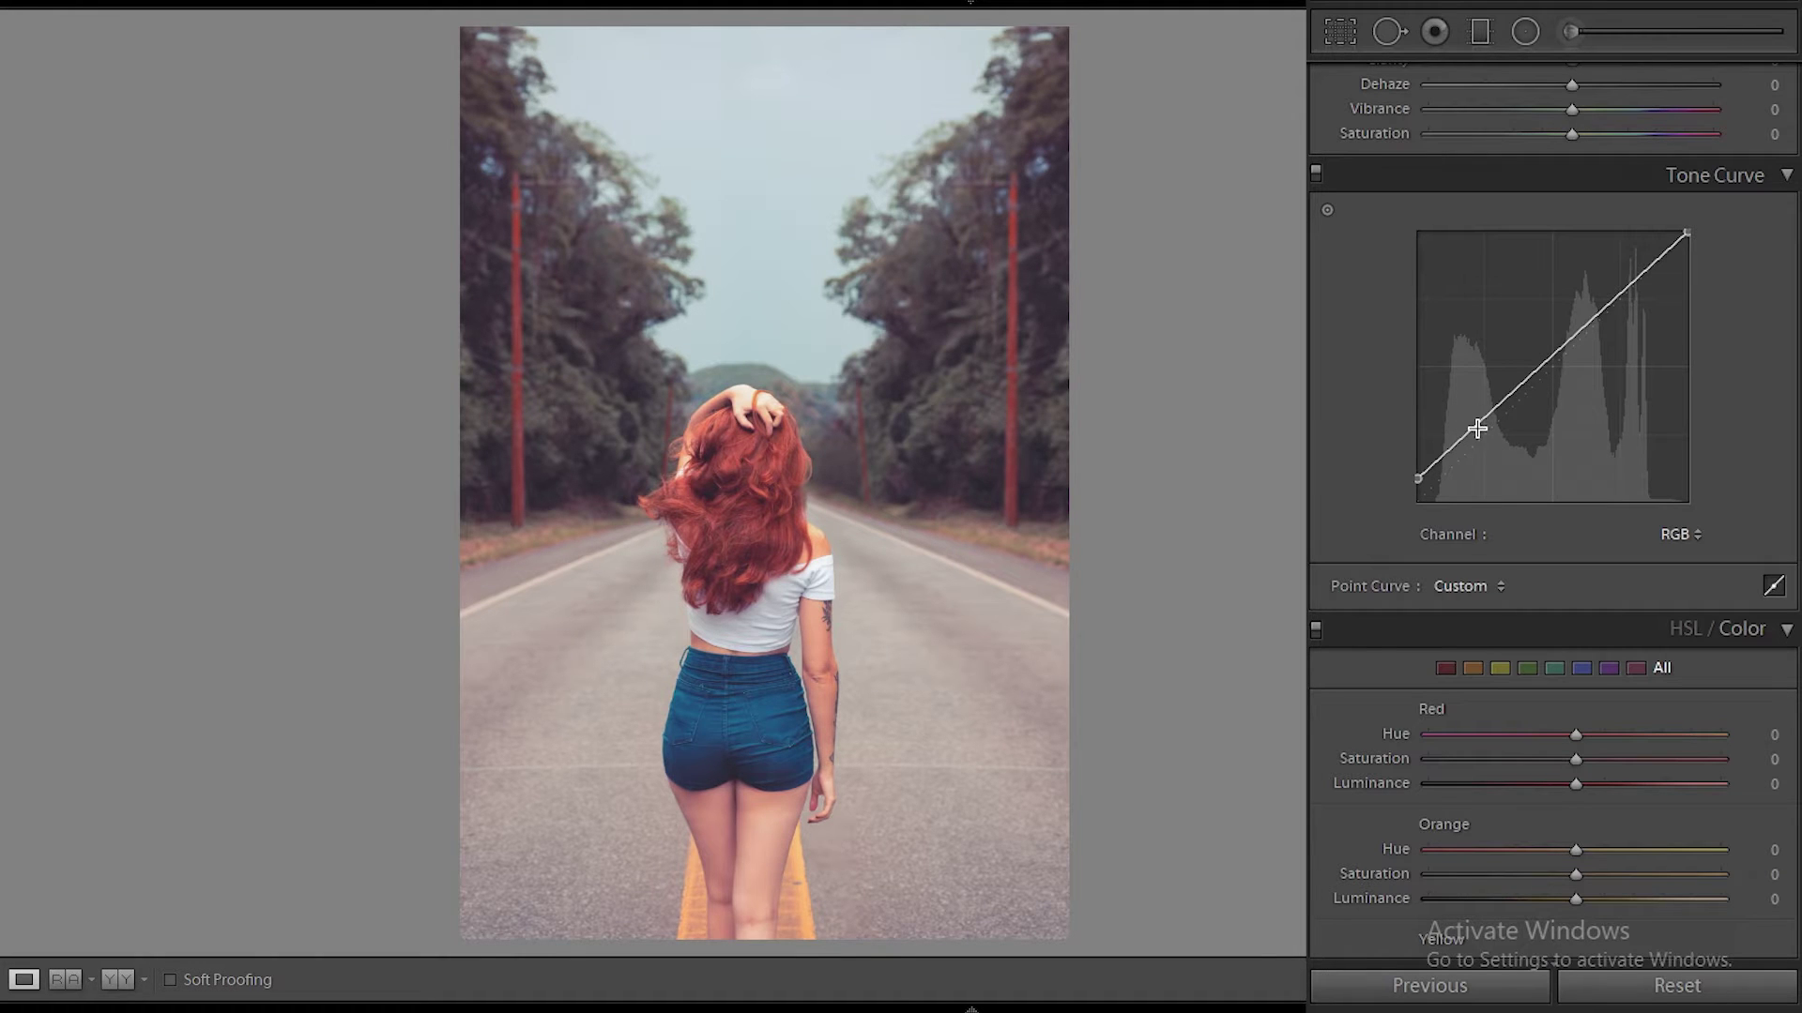
left_click_drag(1485, 418, 1491, 450)
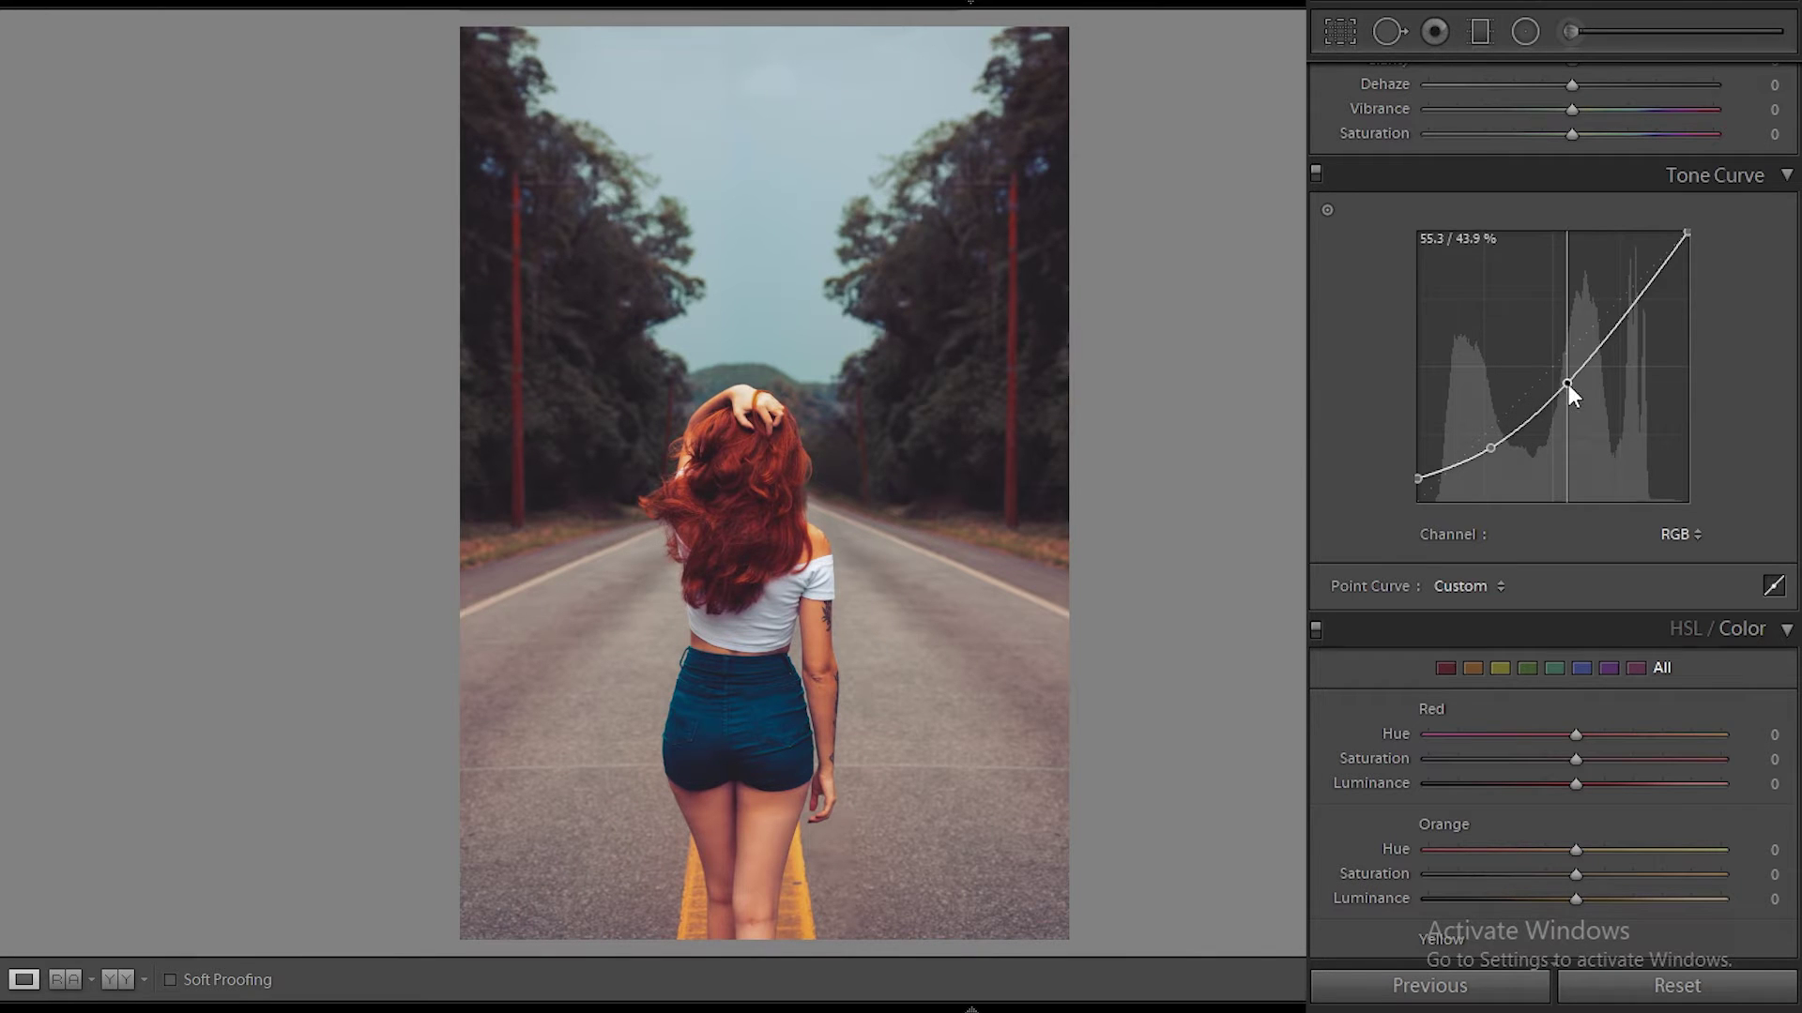
left_click_drag(1566, 385, 1556, 368)
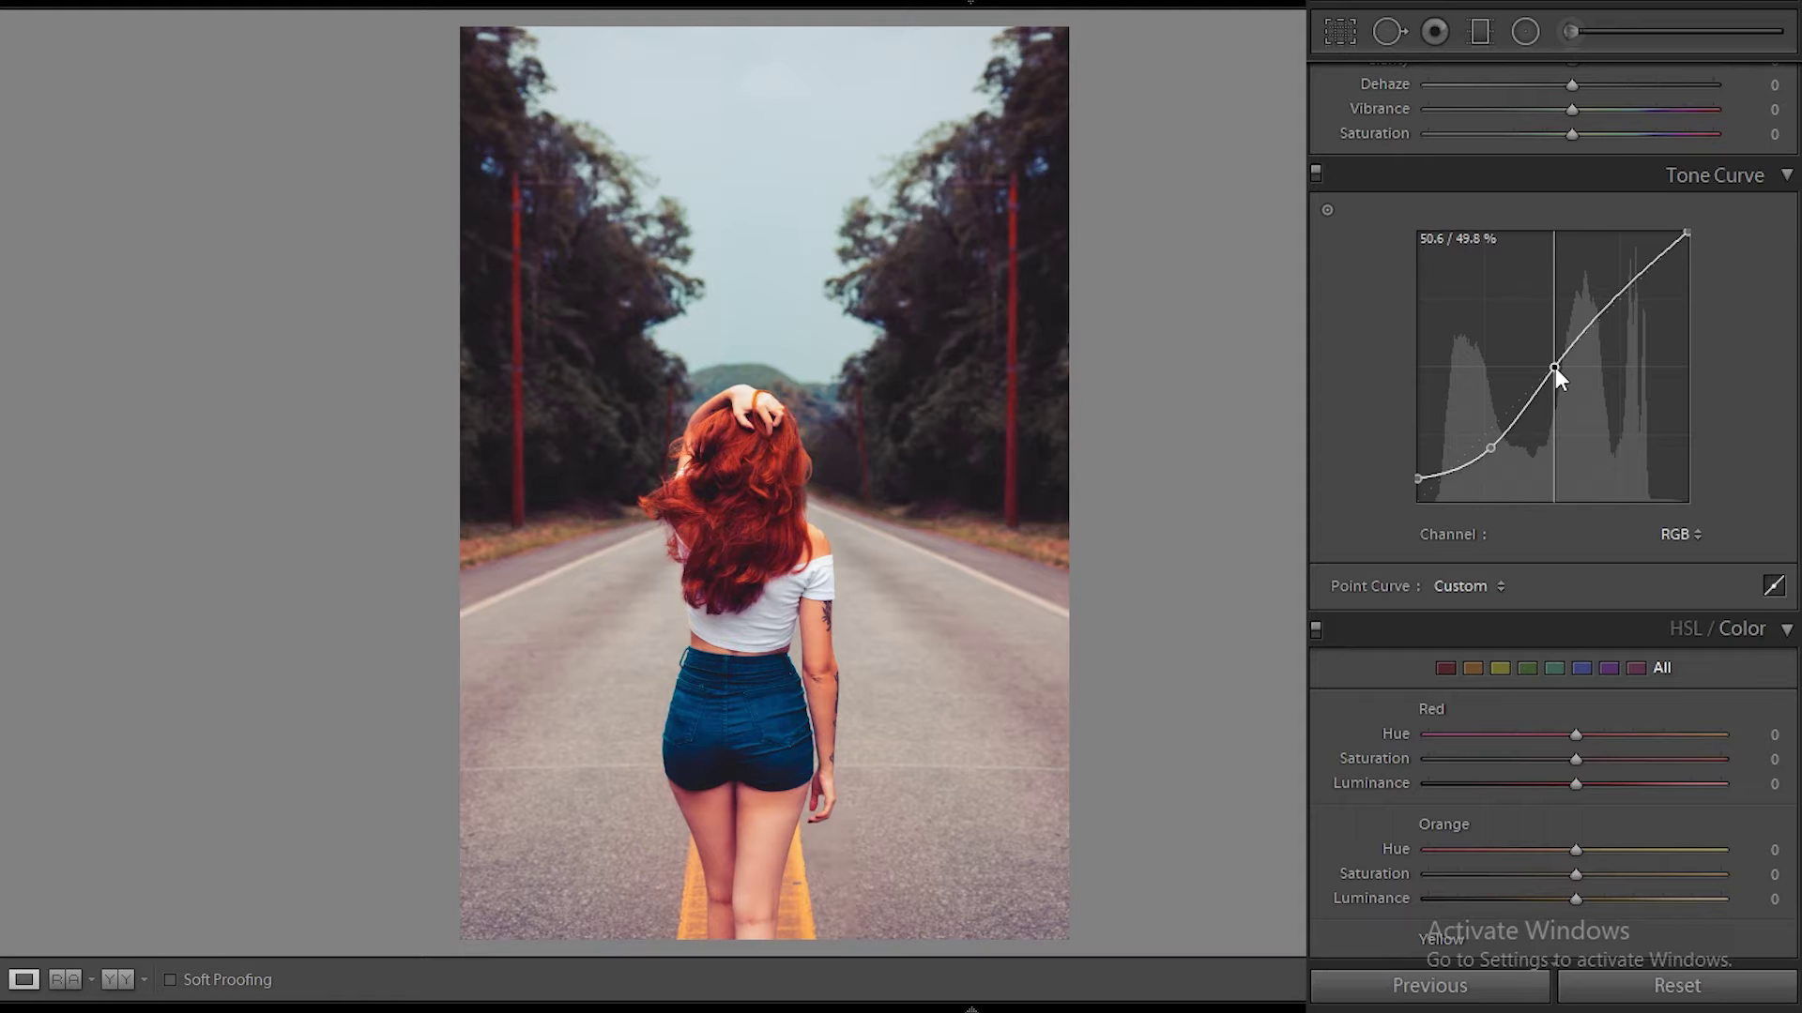
left_click(1664, 254)
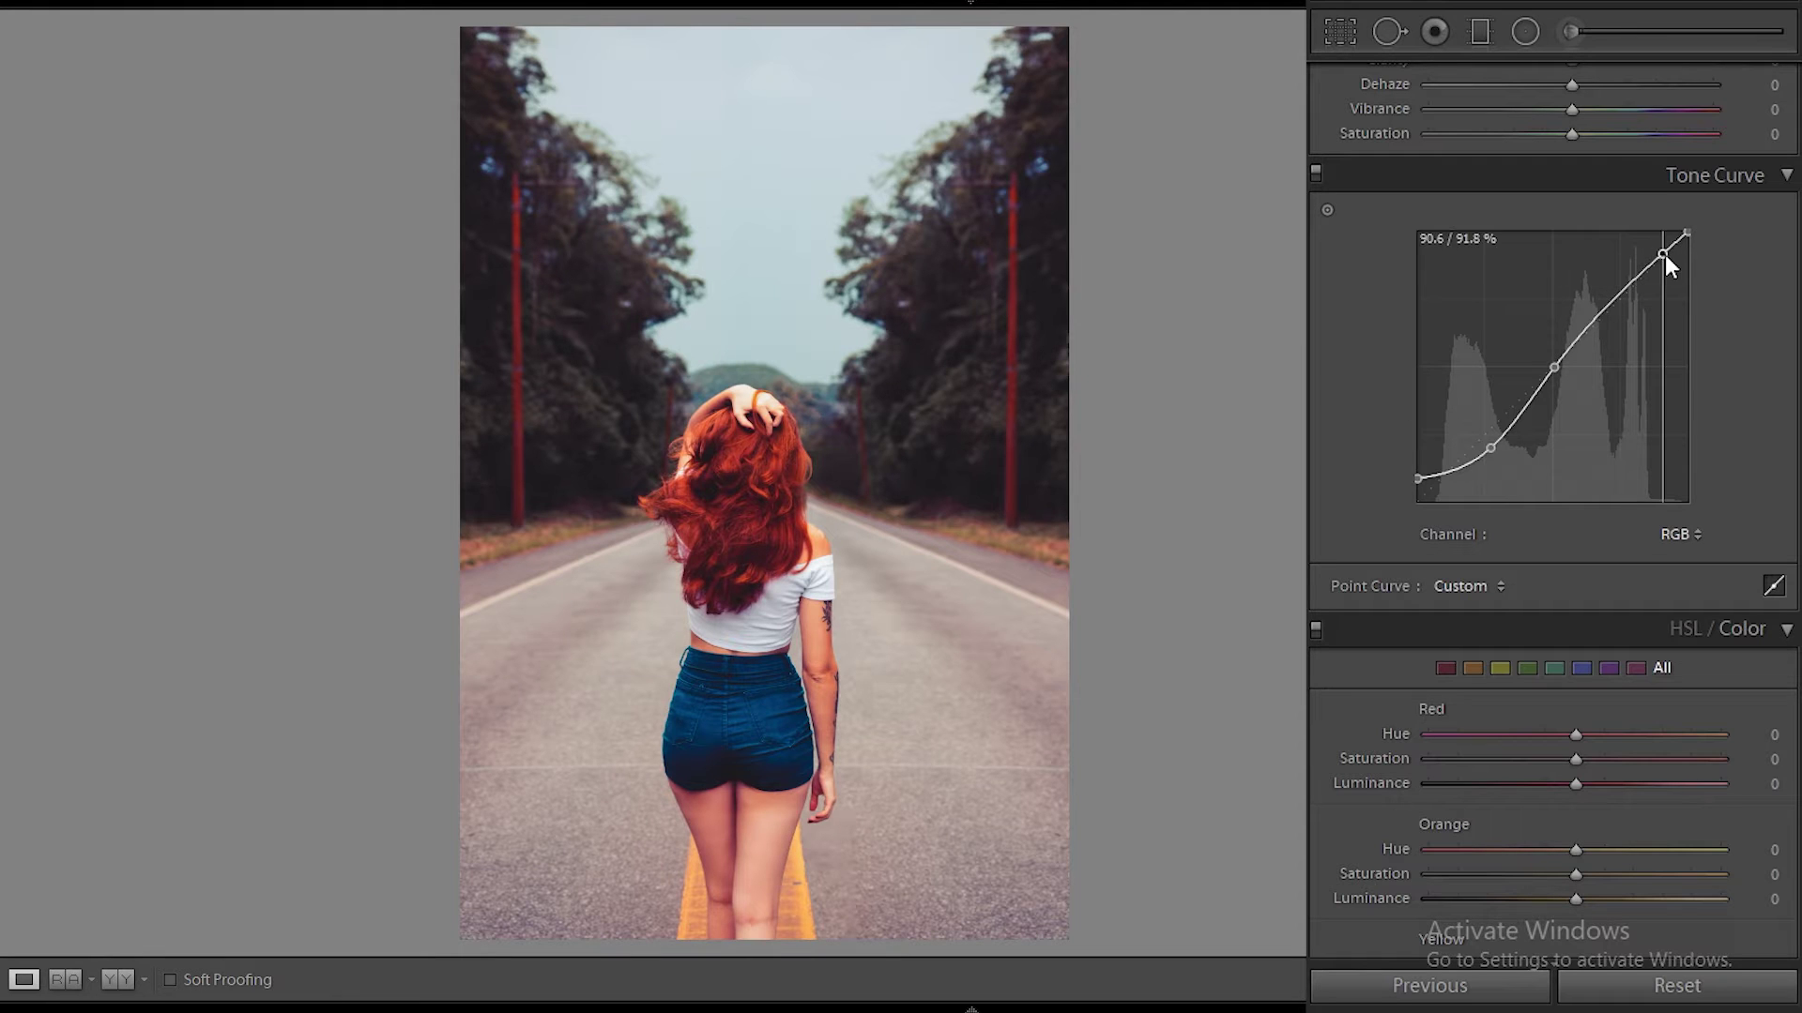
left_click_drag(1665, 255, 1665, 246)
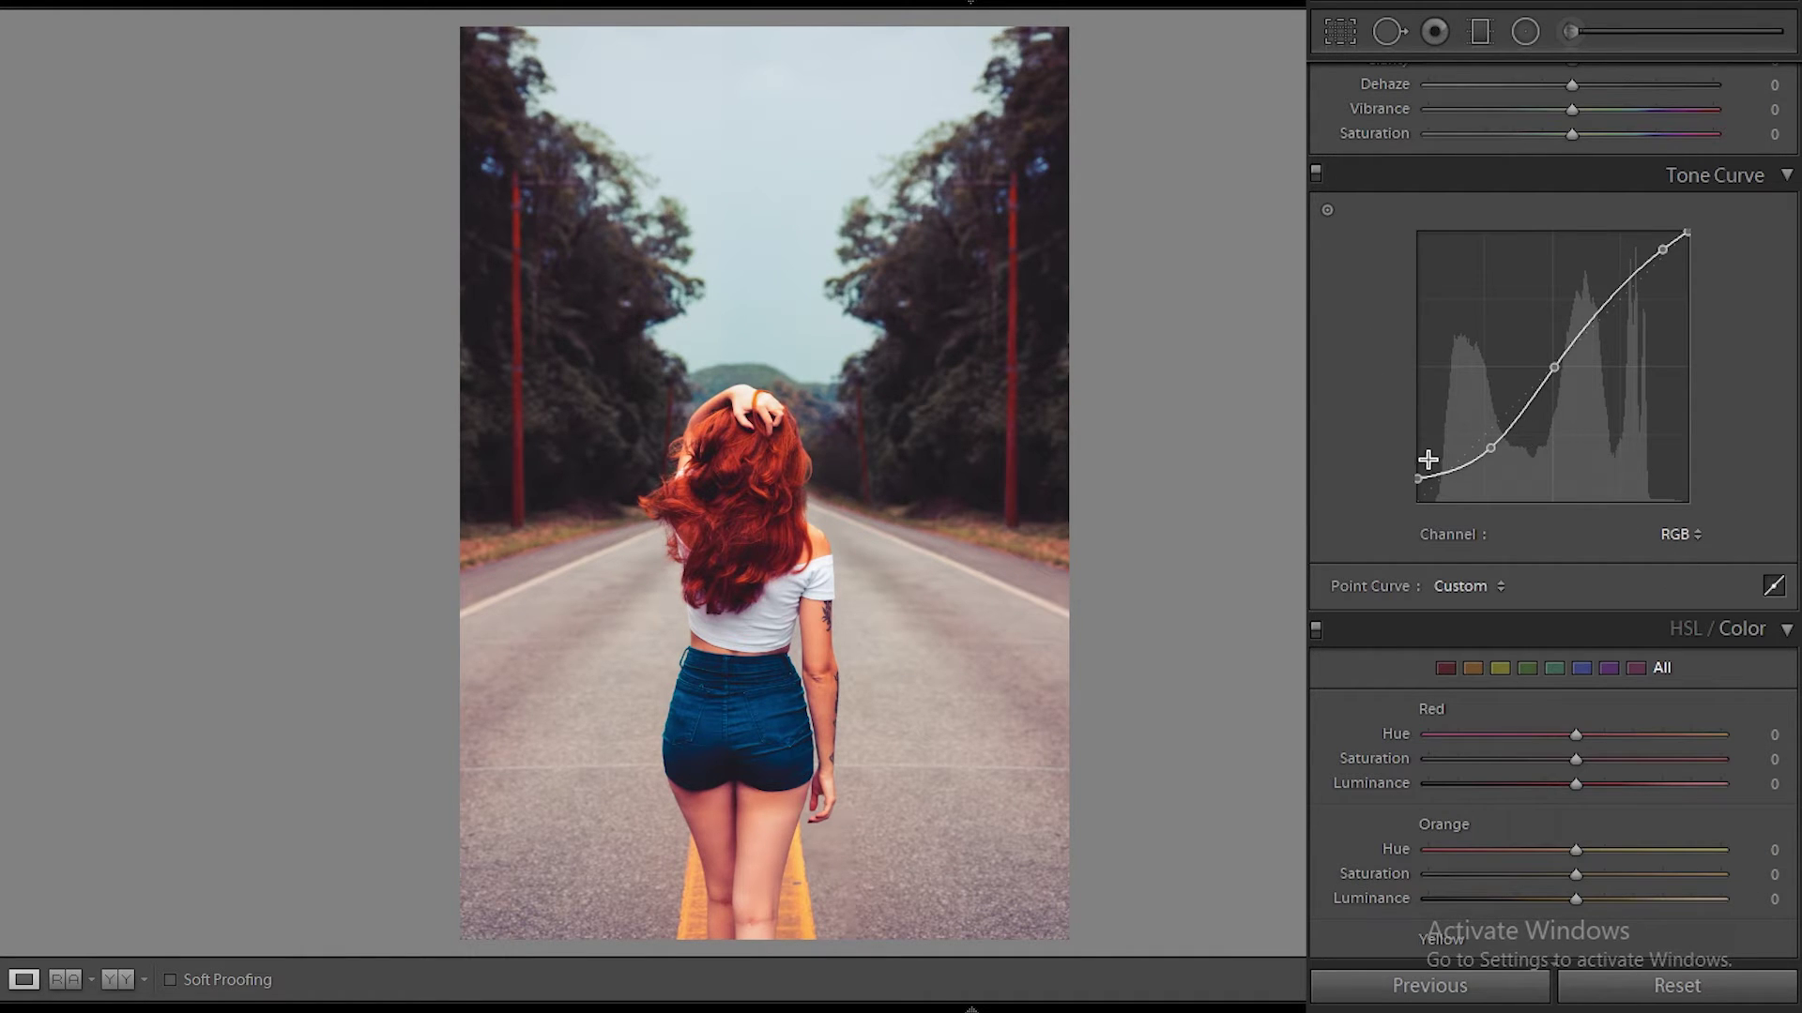
left_click(805, 460)
scroll(1595, 282, "up", 5)
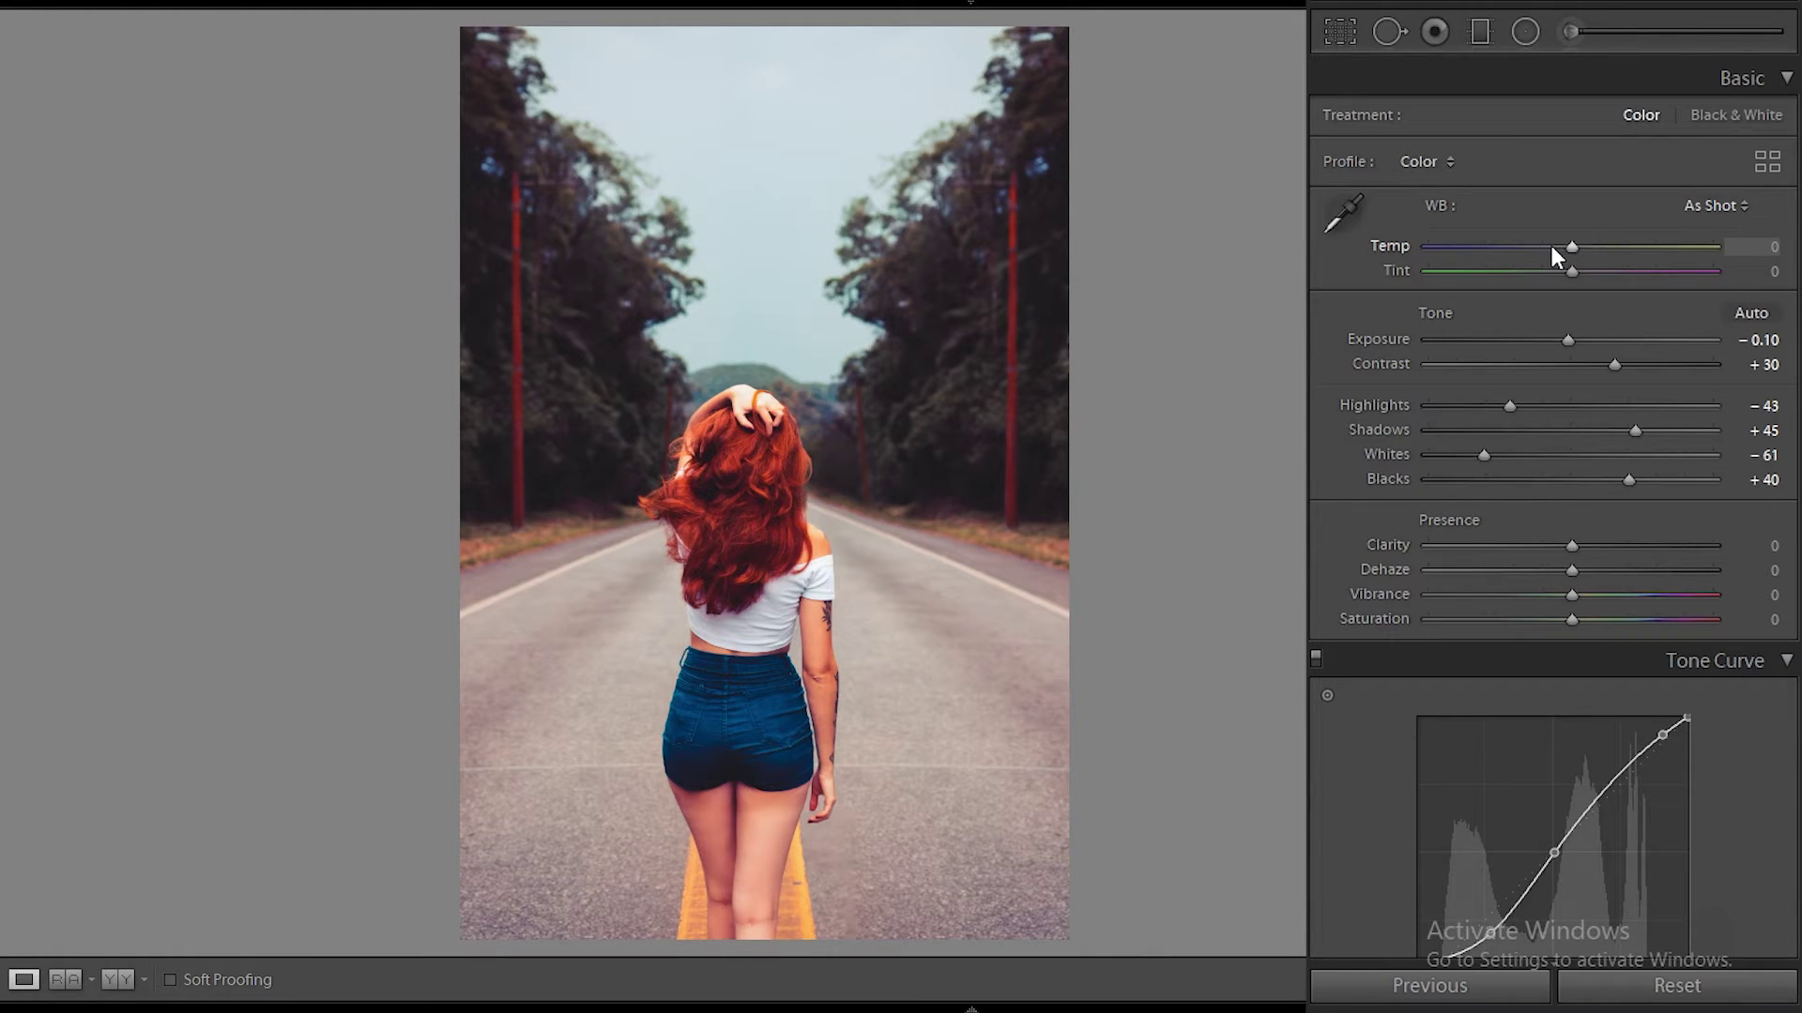
Set white balance temperature to −4 and tint to −17.
mouse_move(1572, 250)
left_mouse_down()
mouse_move(1536, 270)
mouse_move(1562, 256)
left_mouse_up()
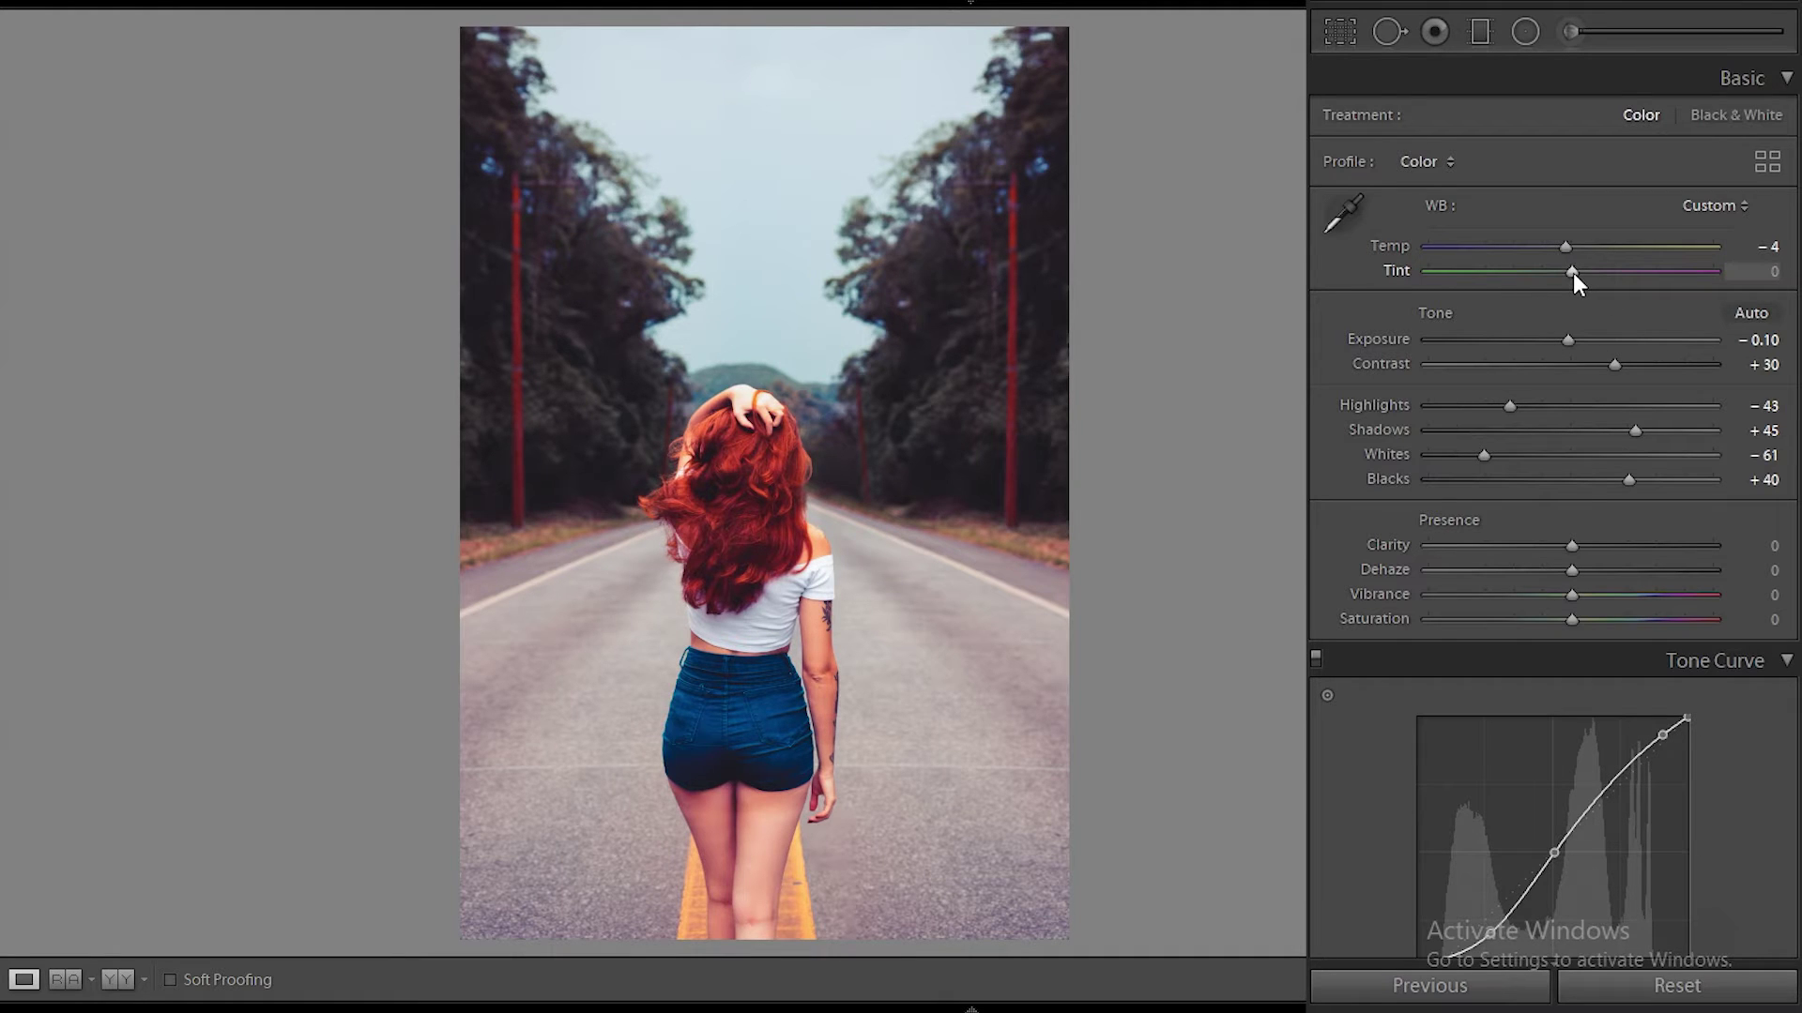
mouse_move(1573, 272)
left_mouse_down()
mouse_move(1603, 274)
mouse_move(1548, 278)
left_mouse_up()
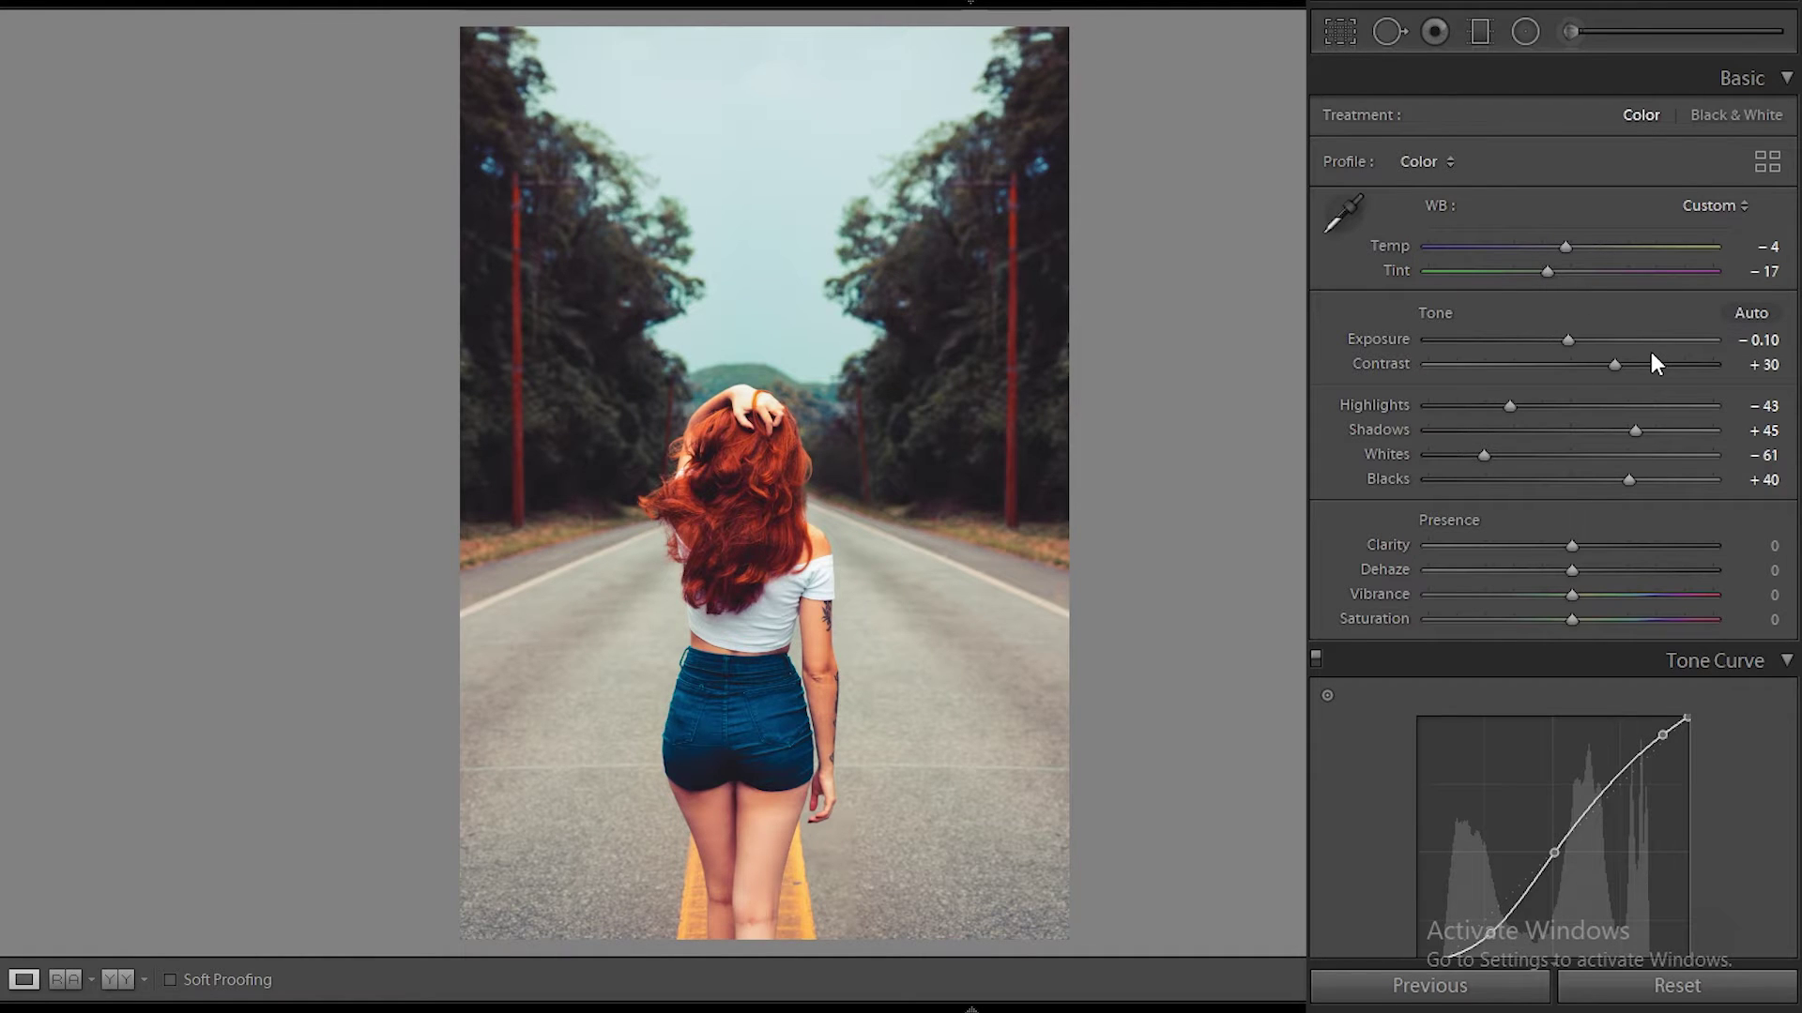
scroll(1530, 615, "down", 3)
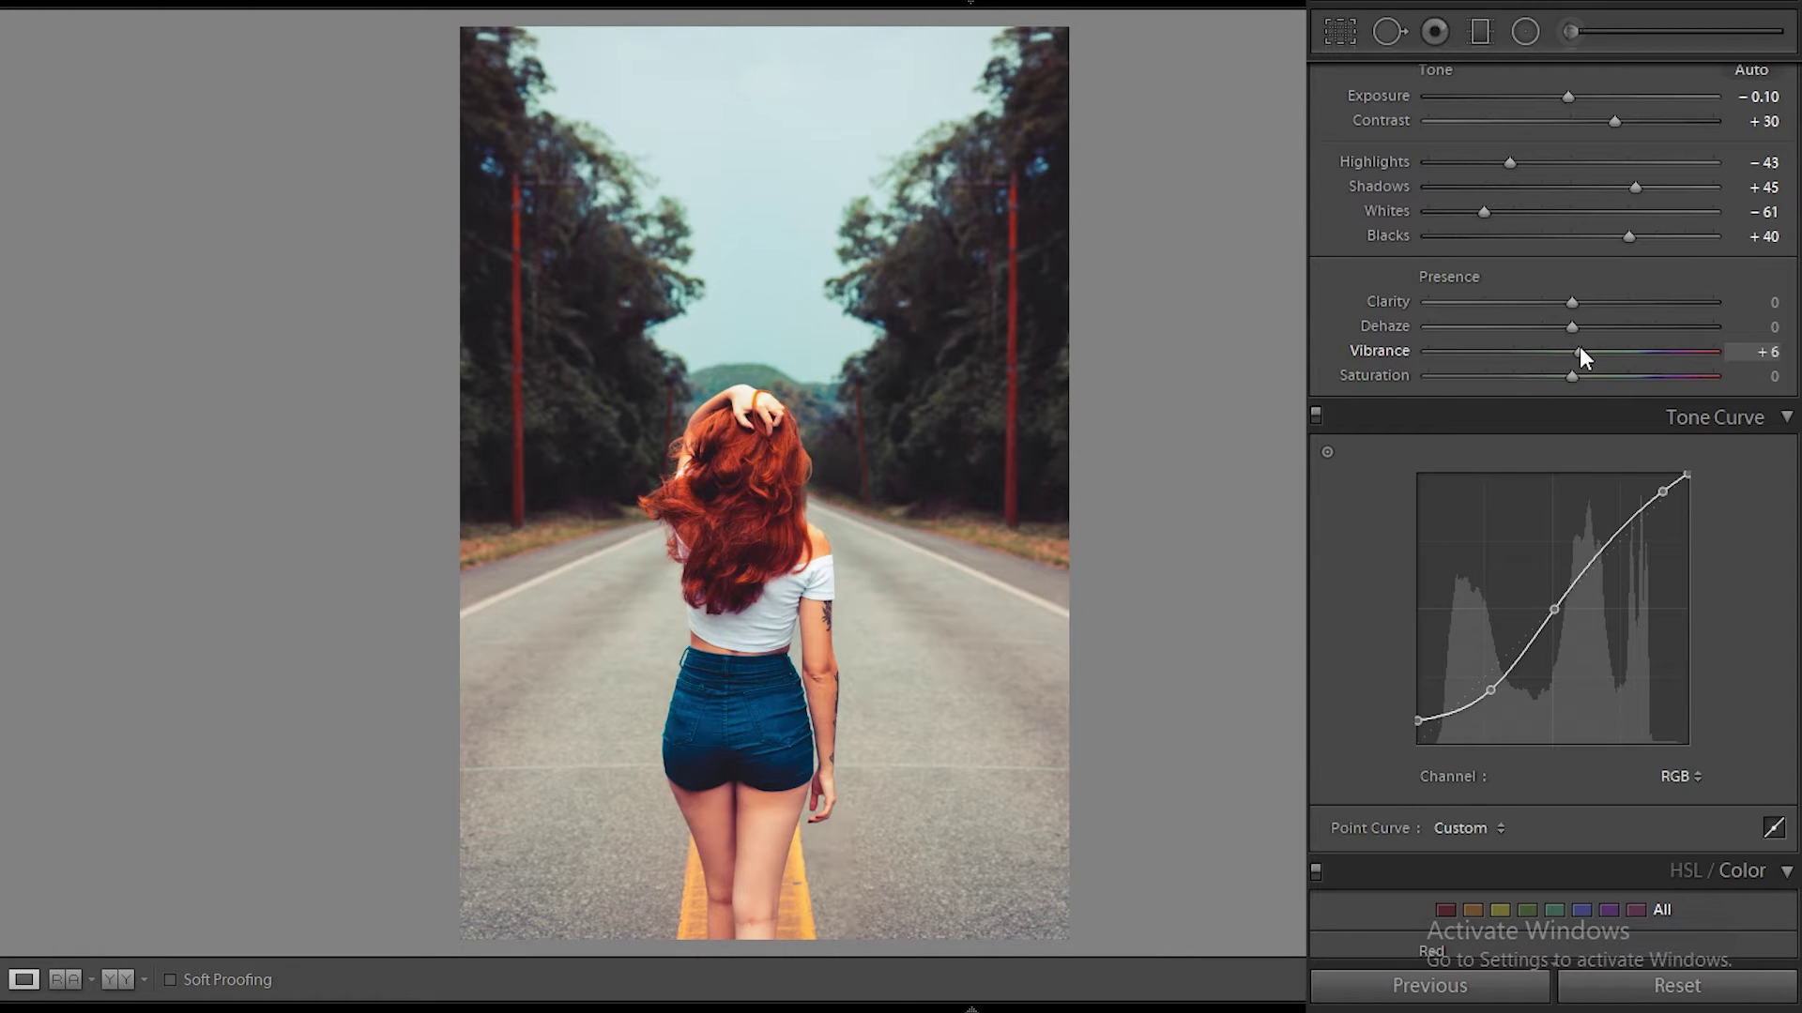
Set vibrance to +20 and saturation to −18, checking the hand and hair up close.
left_click_drag(1580, 348, 1599, 350)
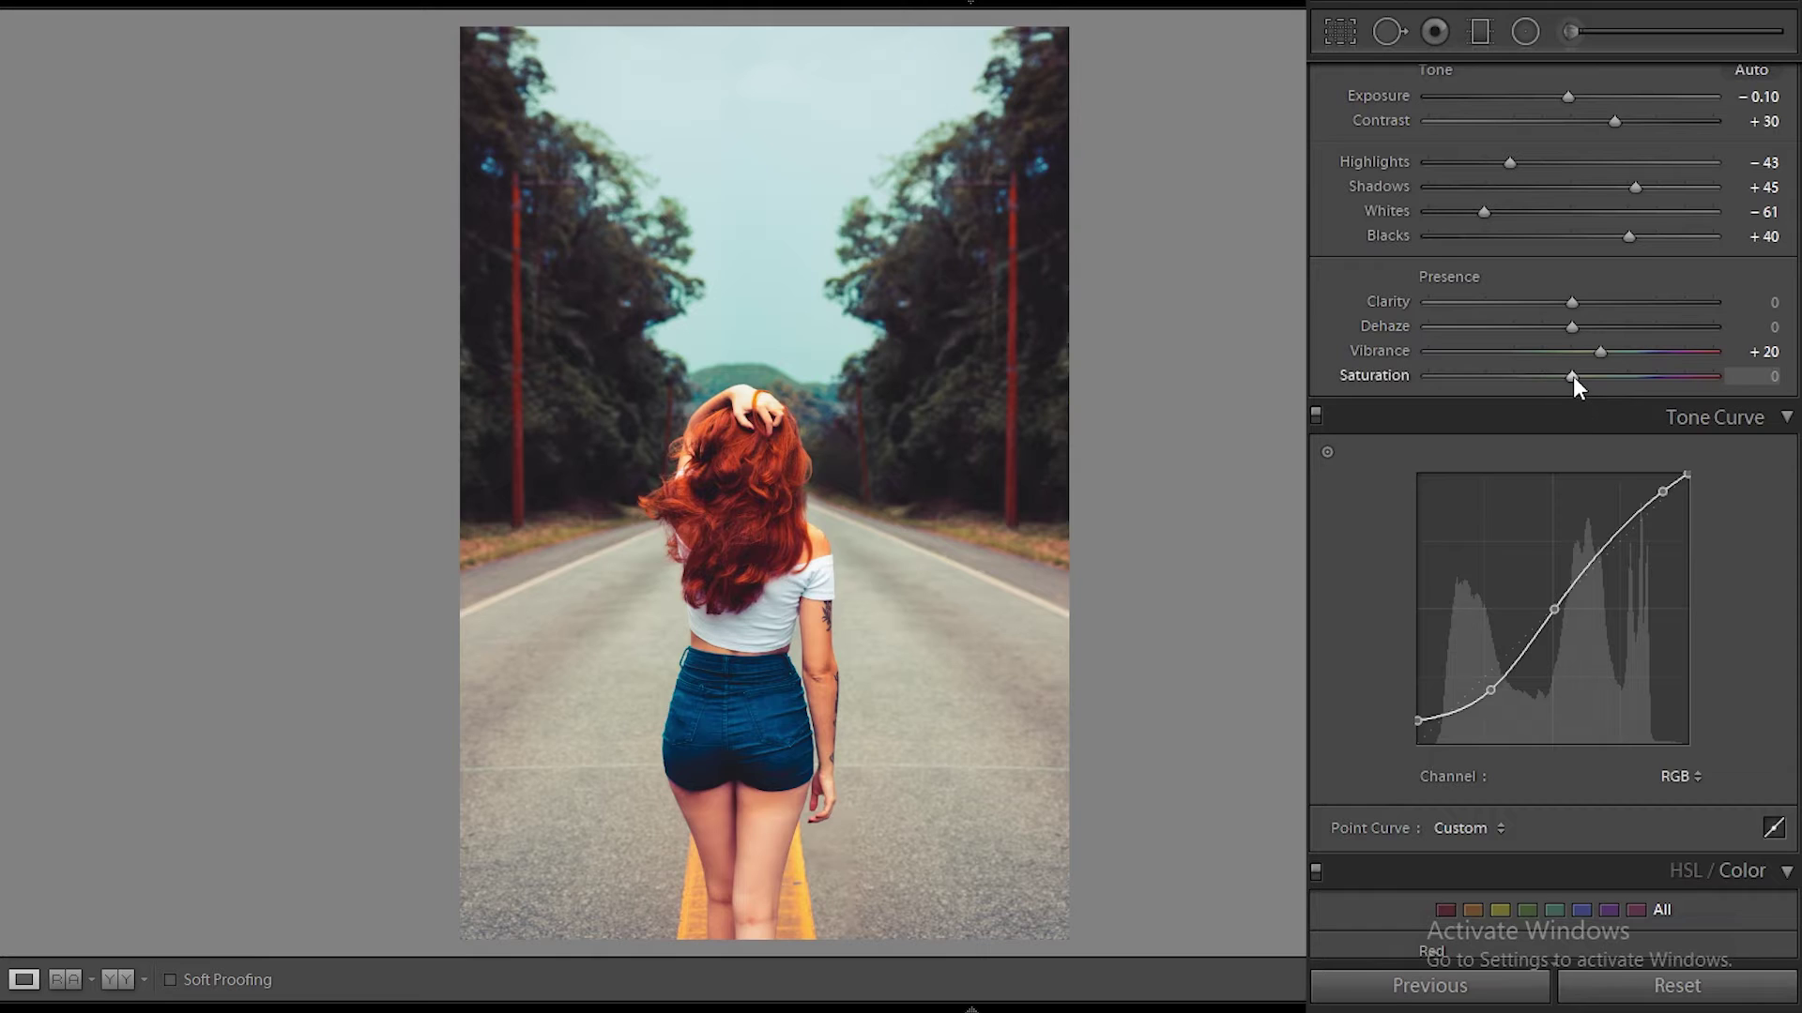
left_click_drag(1571, 375, 1543, 384)
left_click_drag(1543, 385, 1545, 385)
left_click(818, 346)
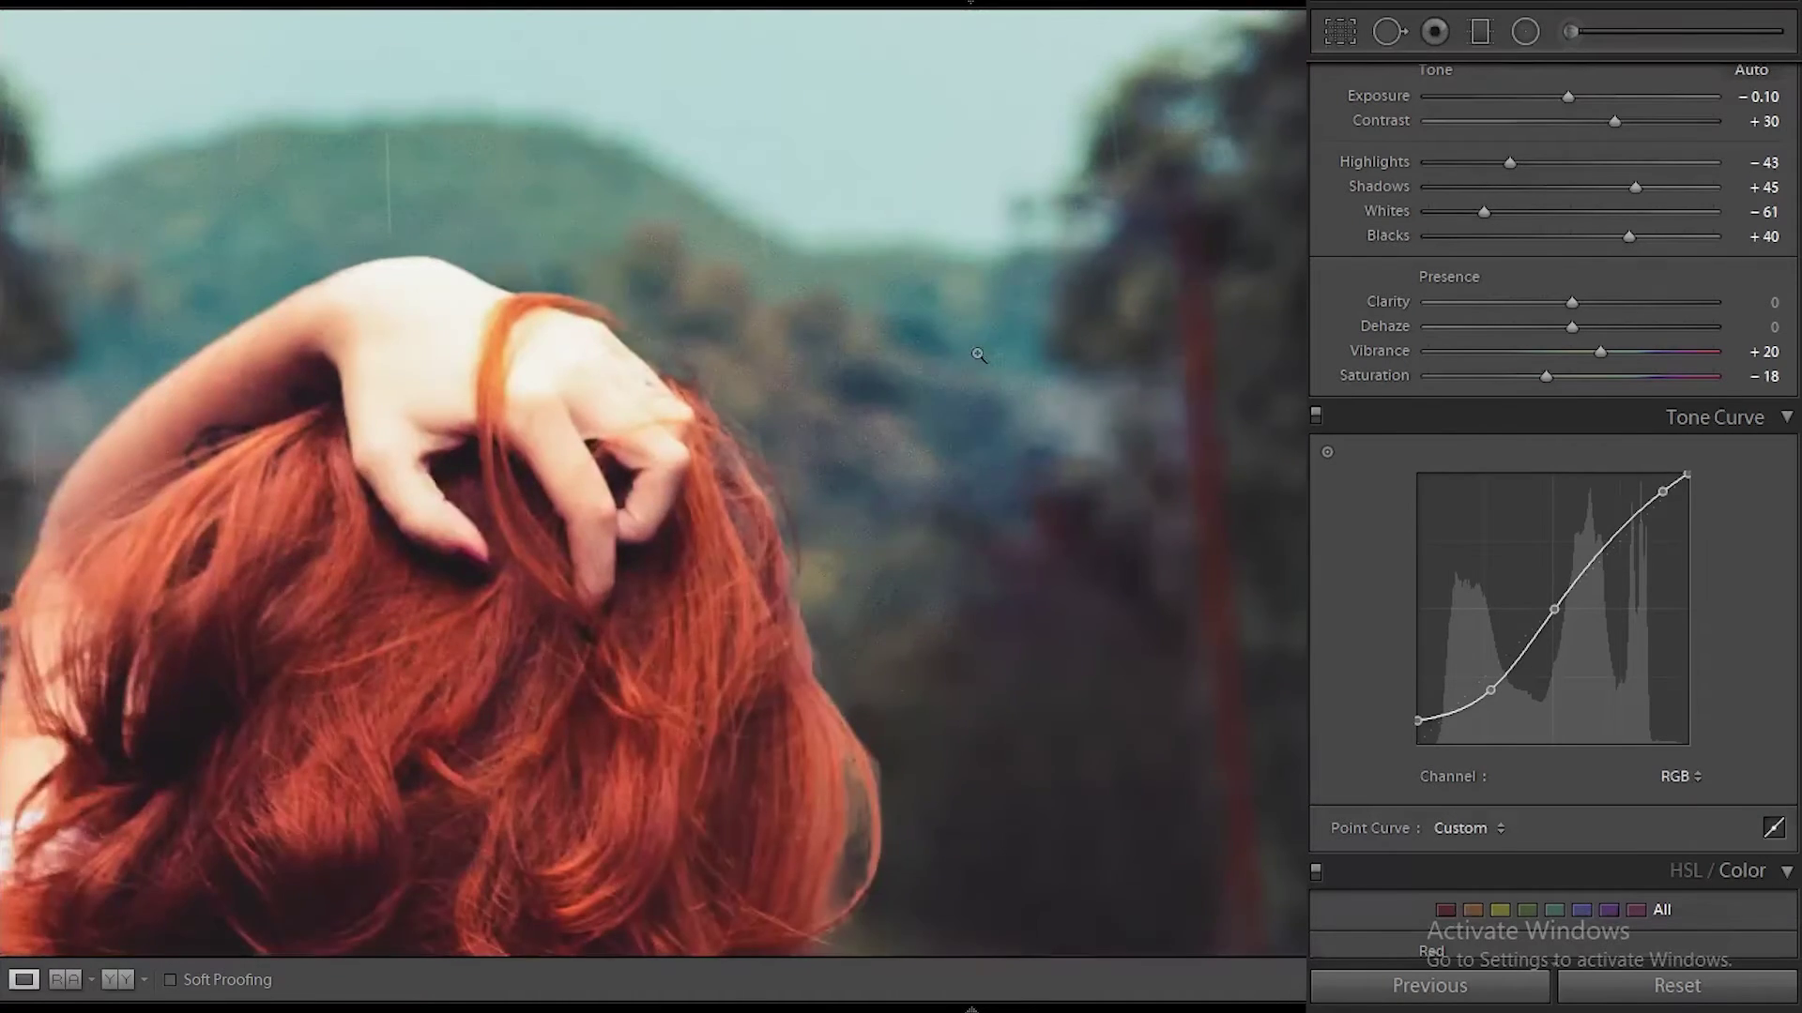
left_click_drag(821, 438, 980, 357)
Bring up the HSL/Color panel showing all colours.
scroll(1743, 576, "down", 3)
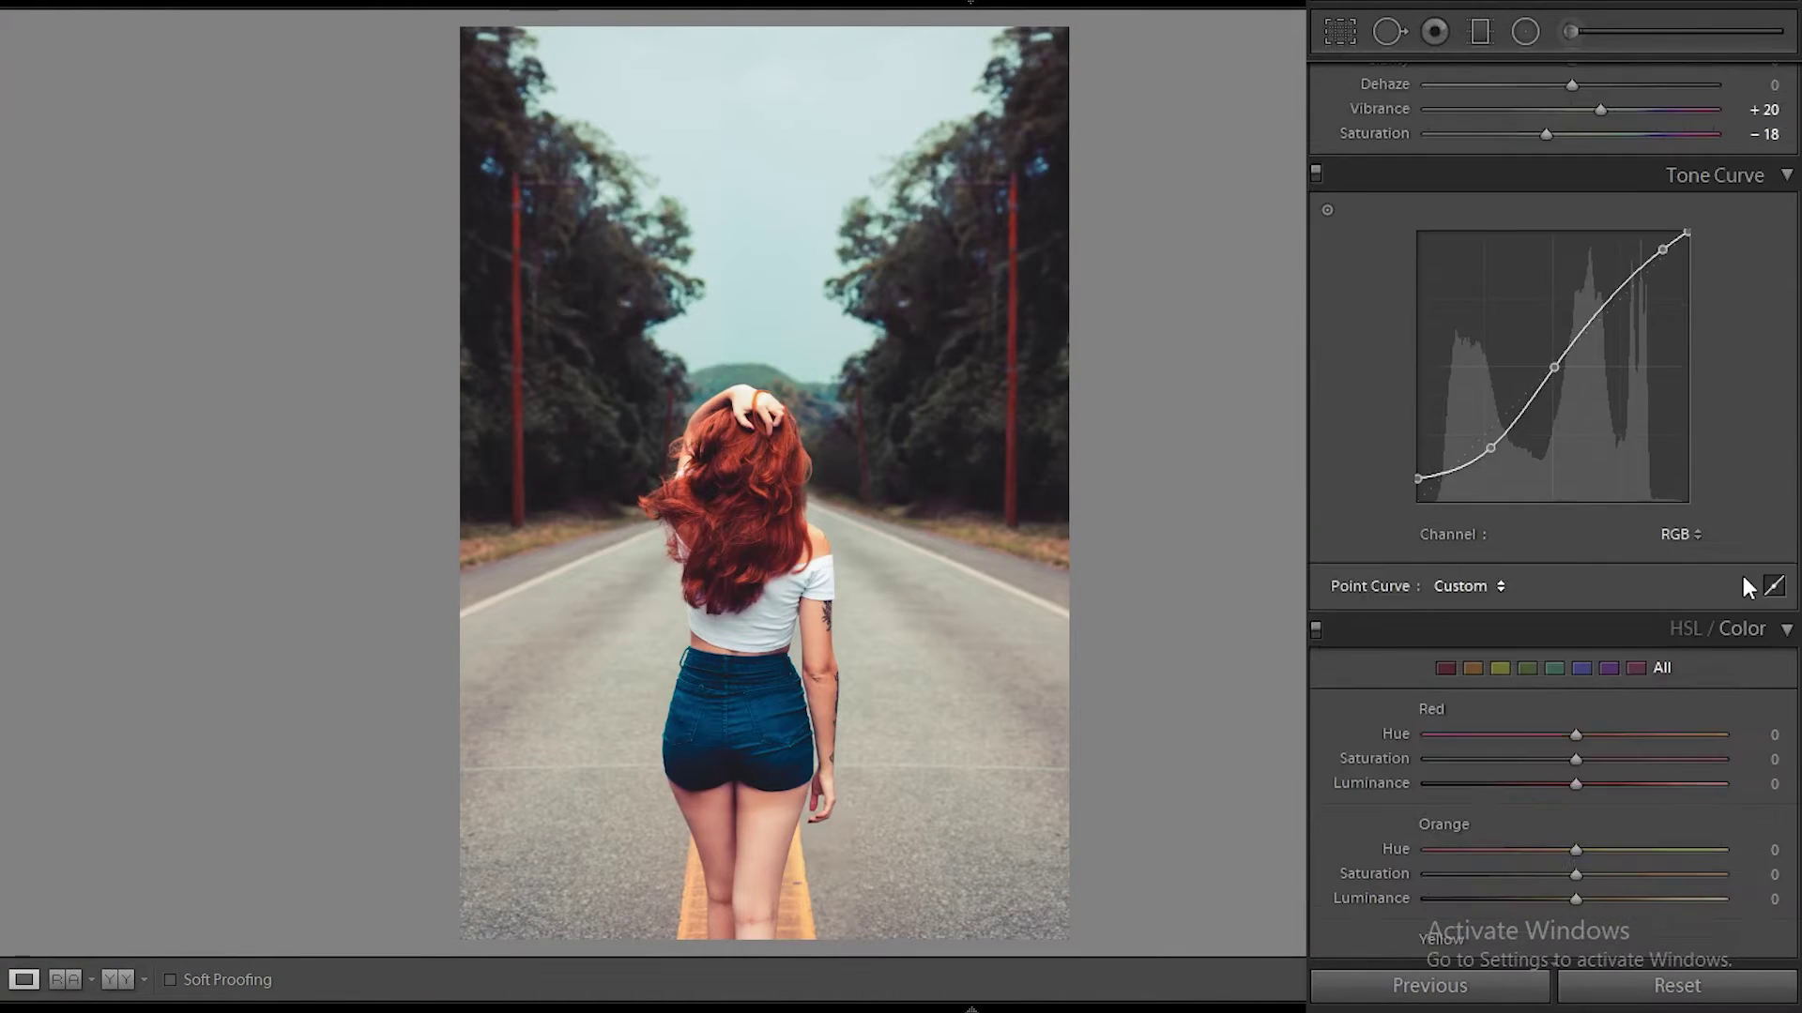
scroll(1746, 575, "down", 3)
scroll(1746, 574, "down", 3)
scroll(1745, 567, "up", 3)
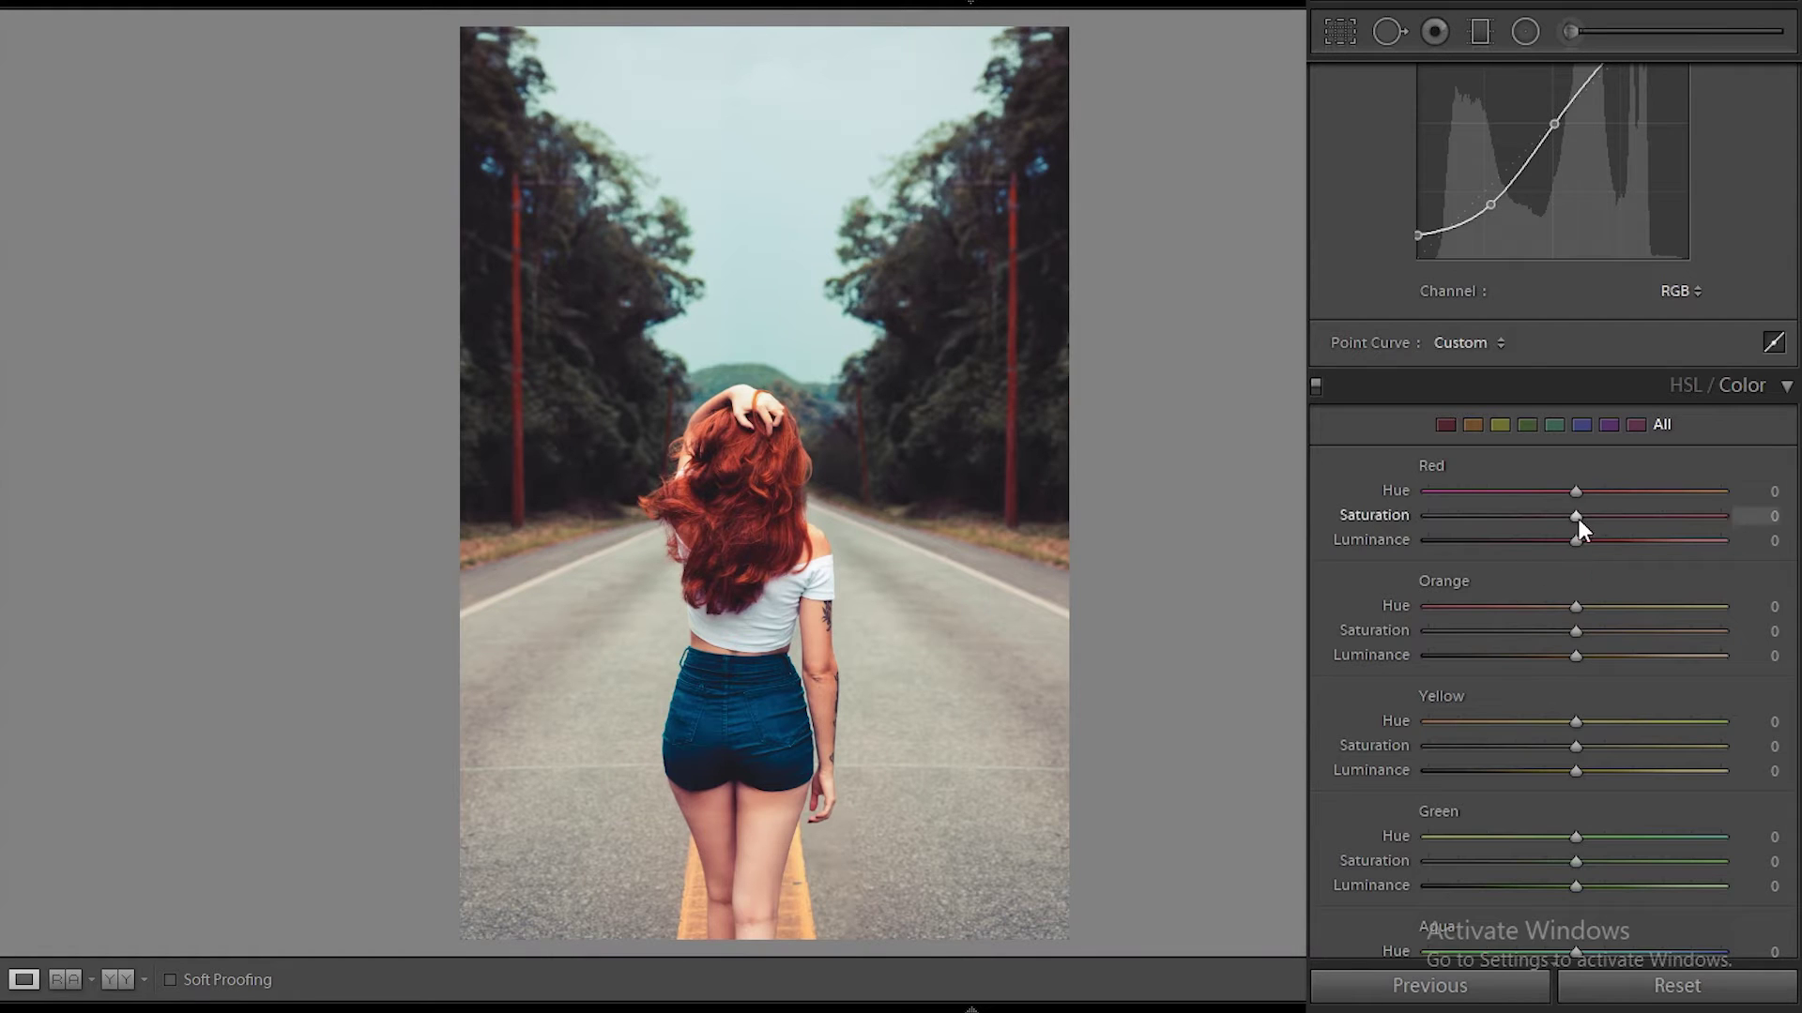
left_click(1446, 427)
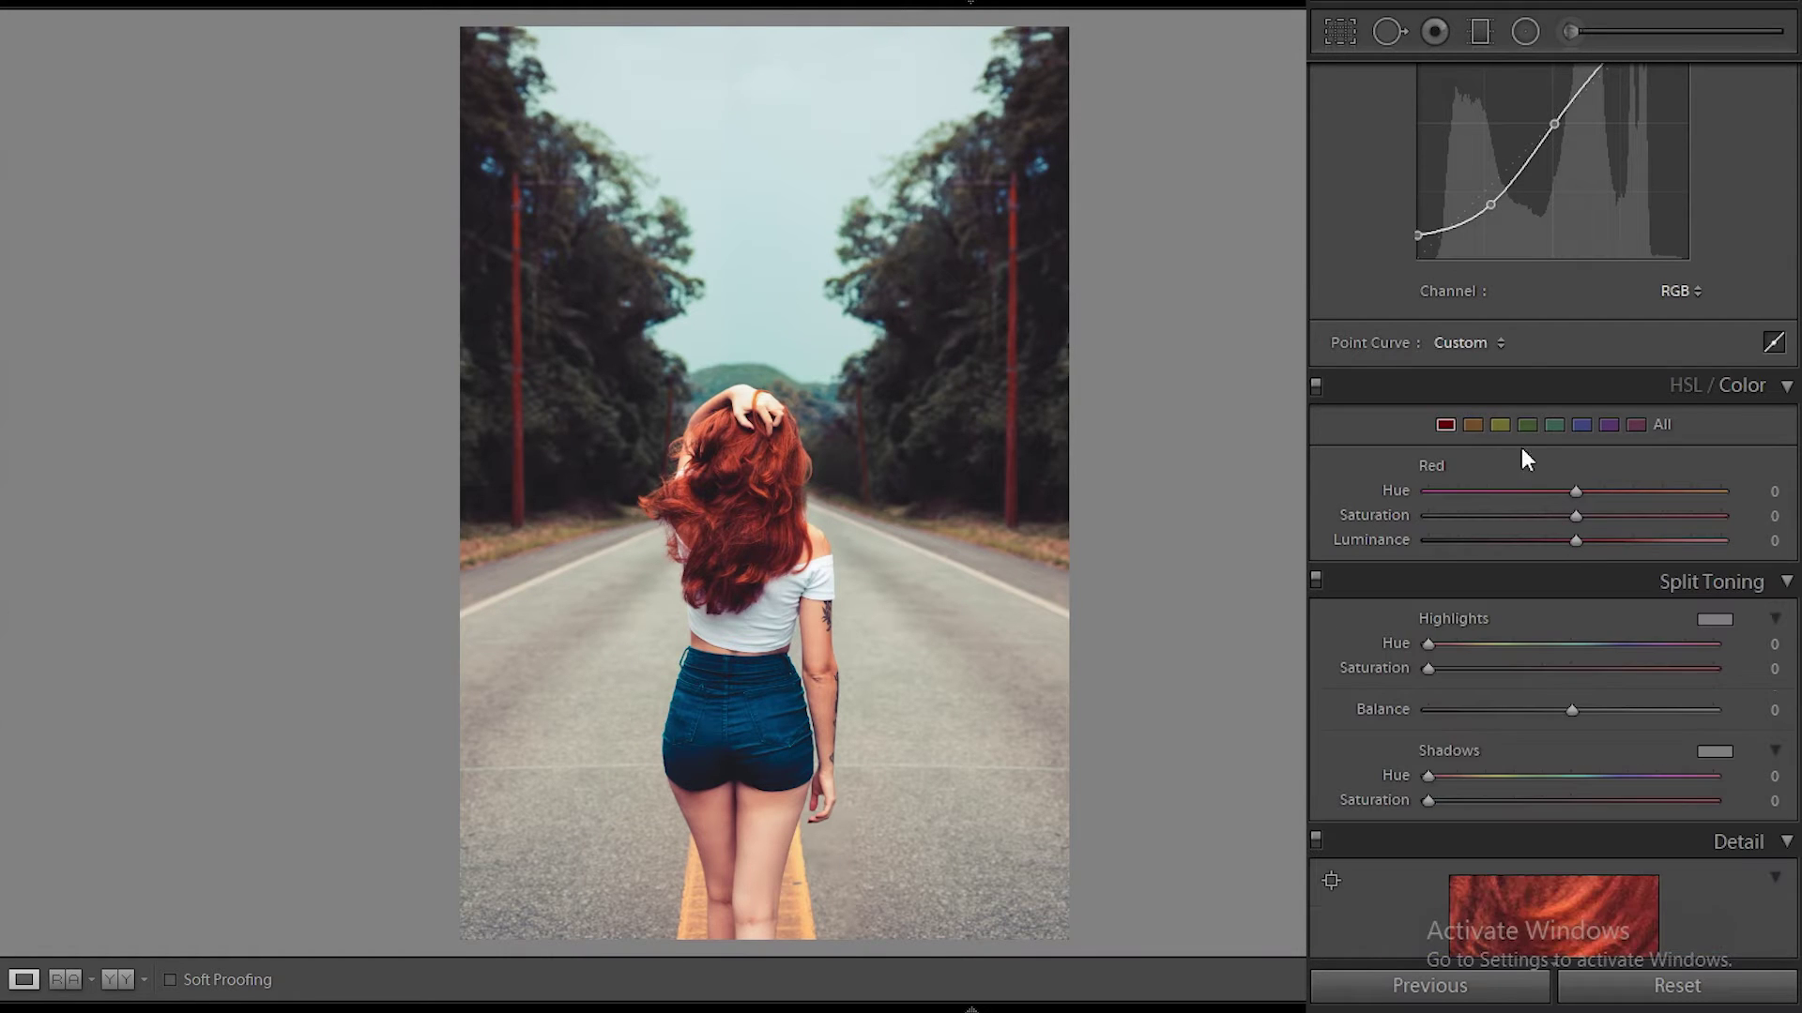
left_click(1663, 424)
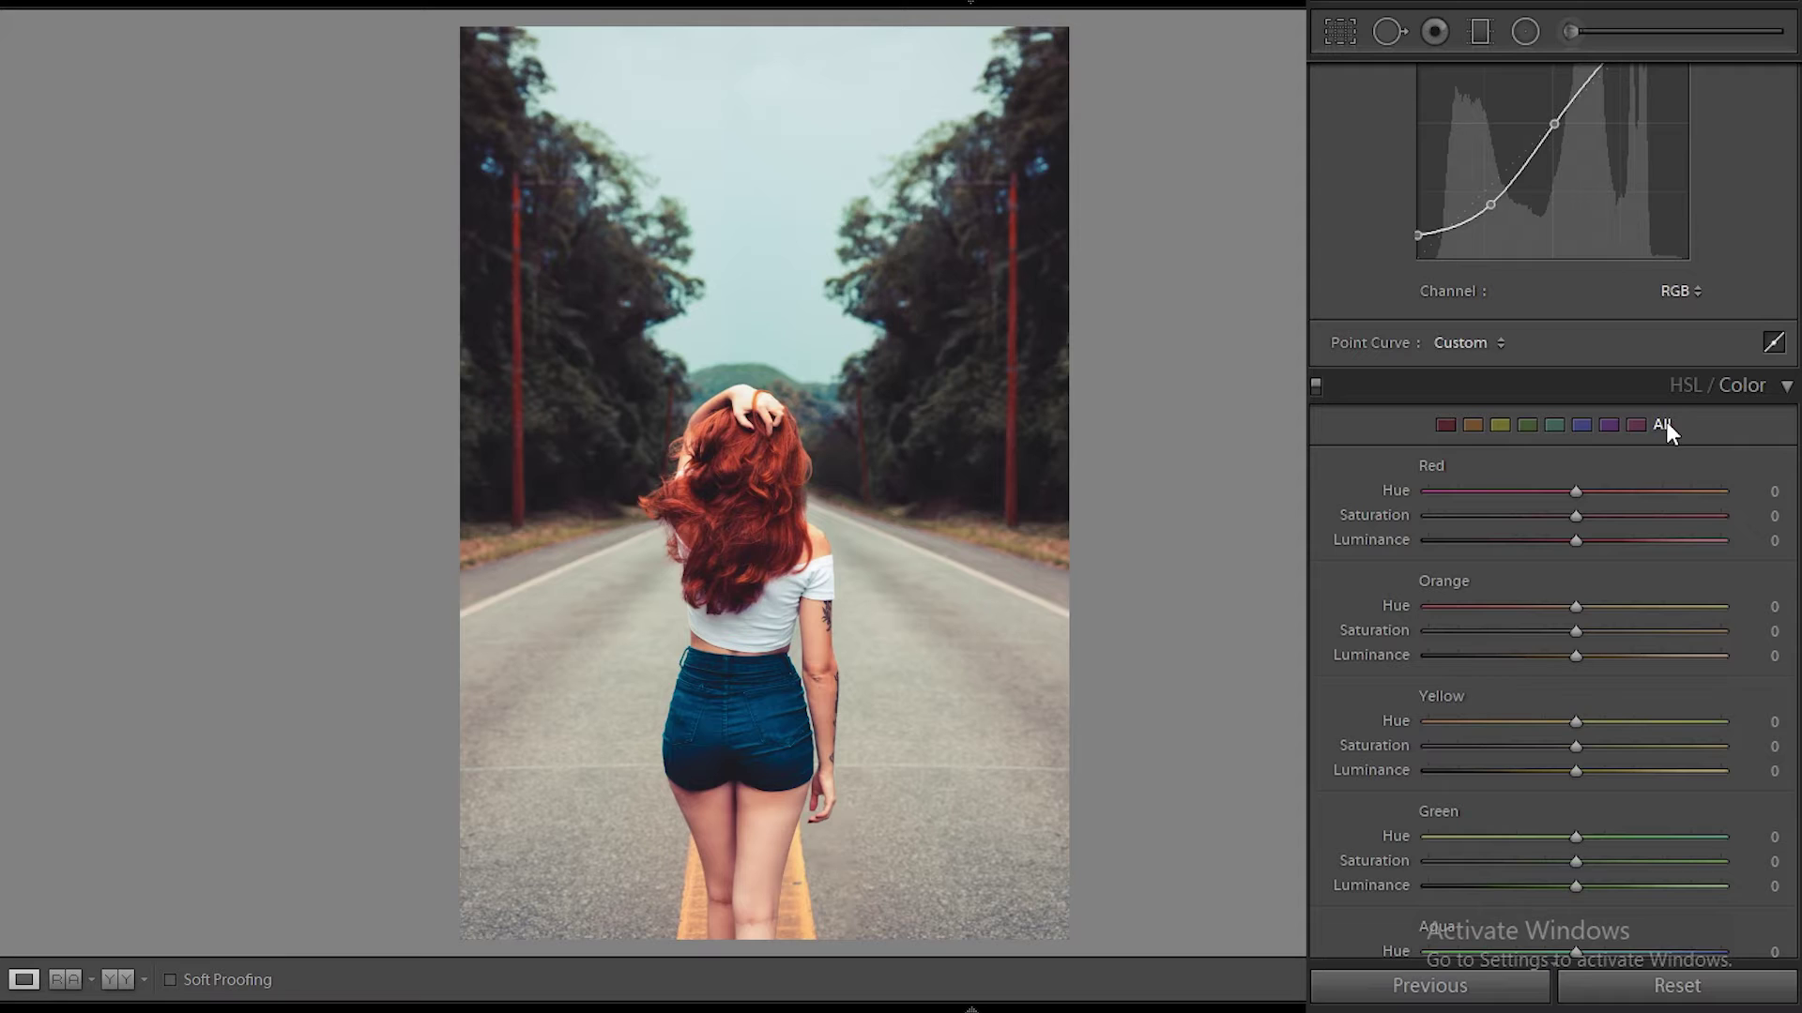
scroll(1684, 351, "down", 3)
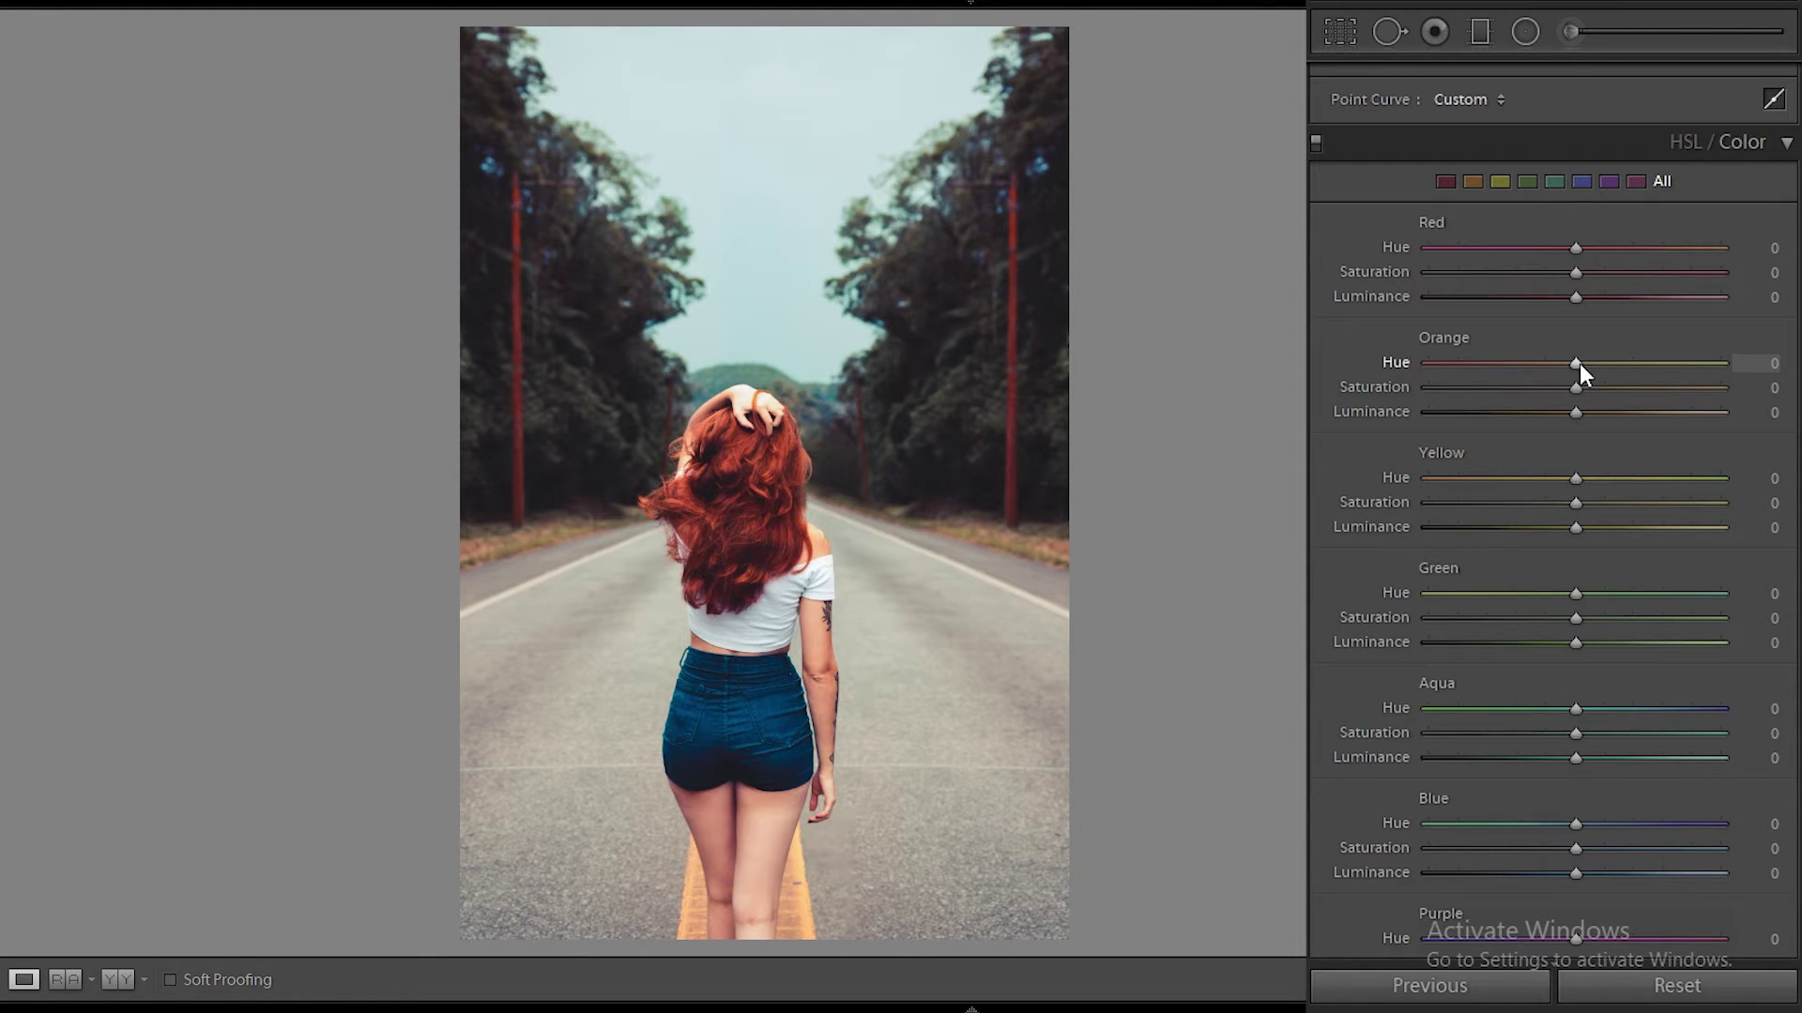
Set orange hue −10, saturation −10 and luminance +20.
left_click_drag(1569, 366, 1552, 370)
left_click_drag(1550, 369, 1558, 370)
left_click_drag(1562, 374, 1562, 375)
left_click(1573, 387)
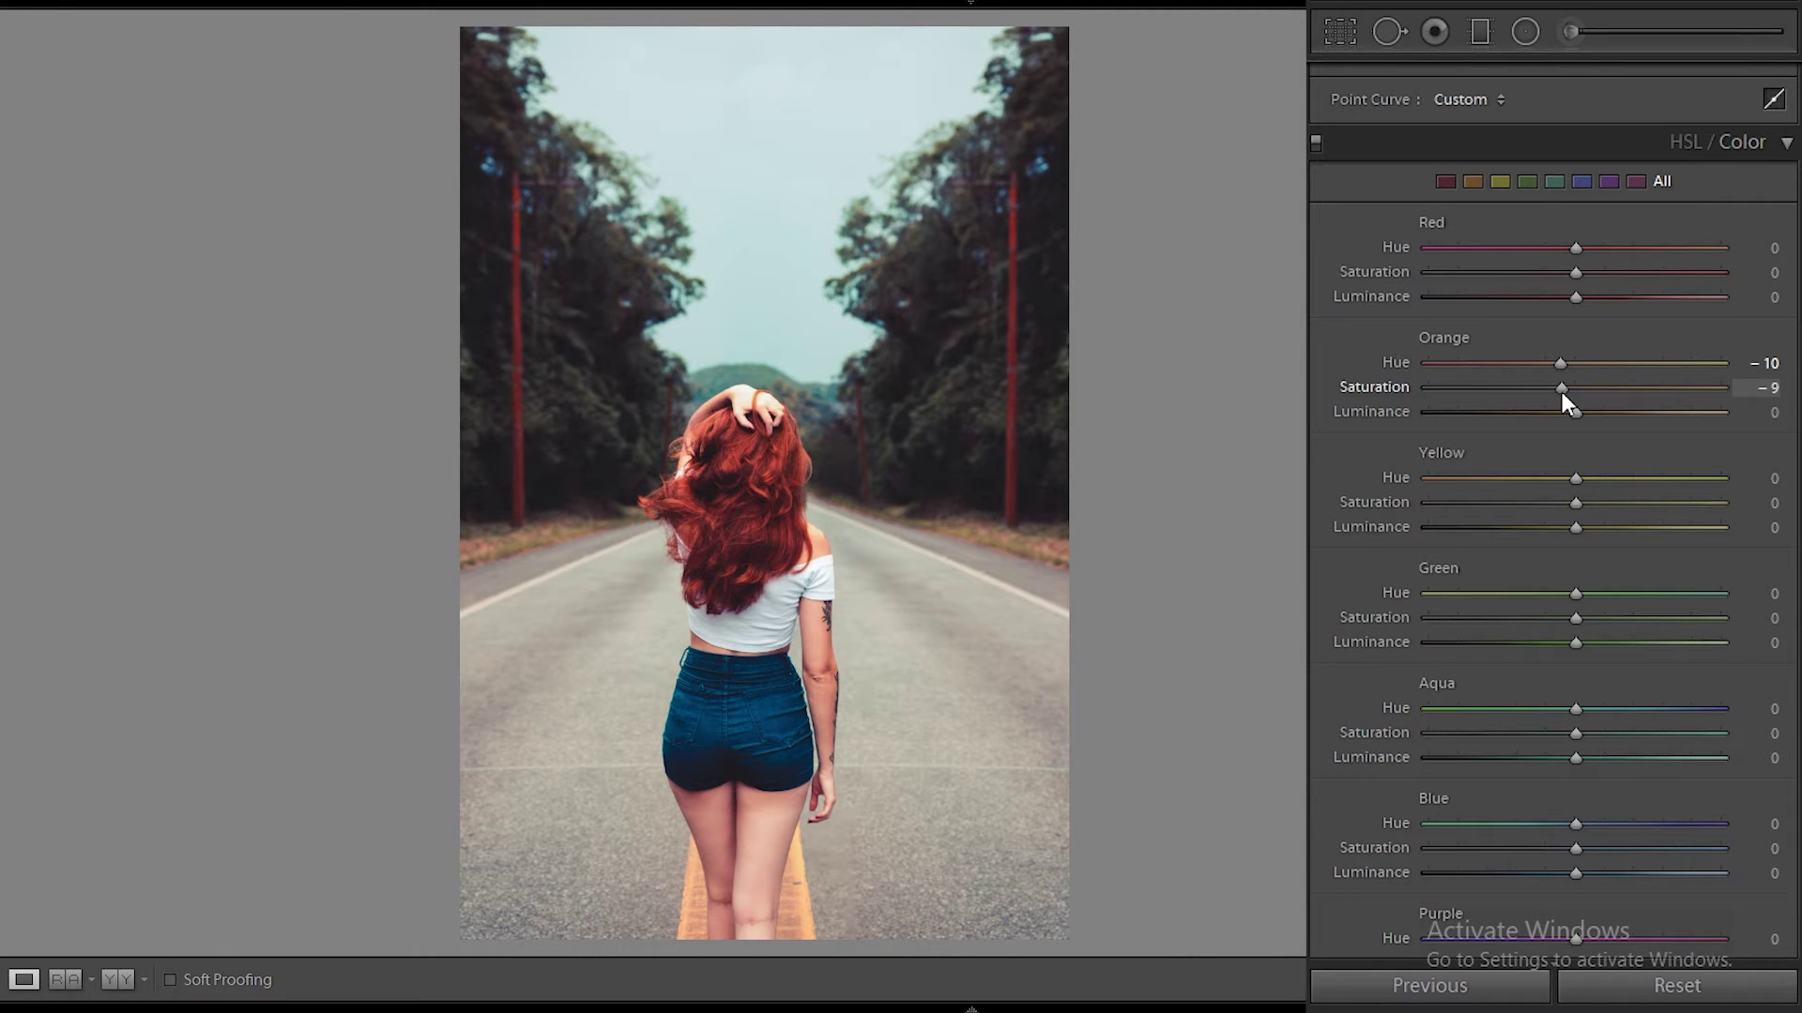
left_click_drag(1562, 392, 1603, 416)
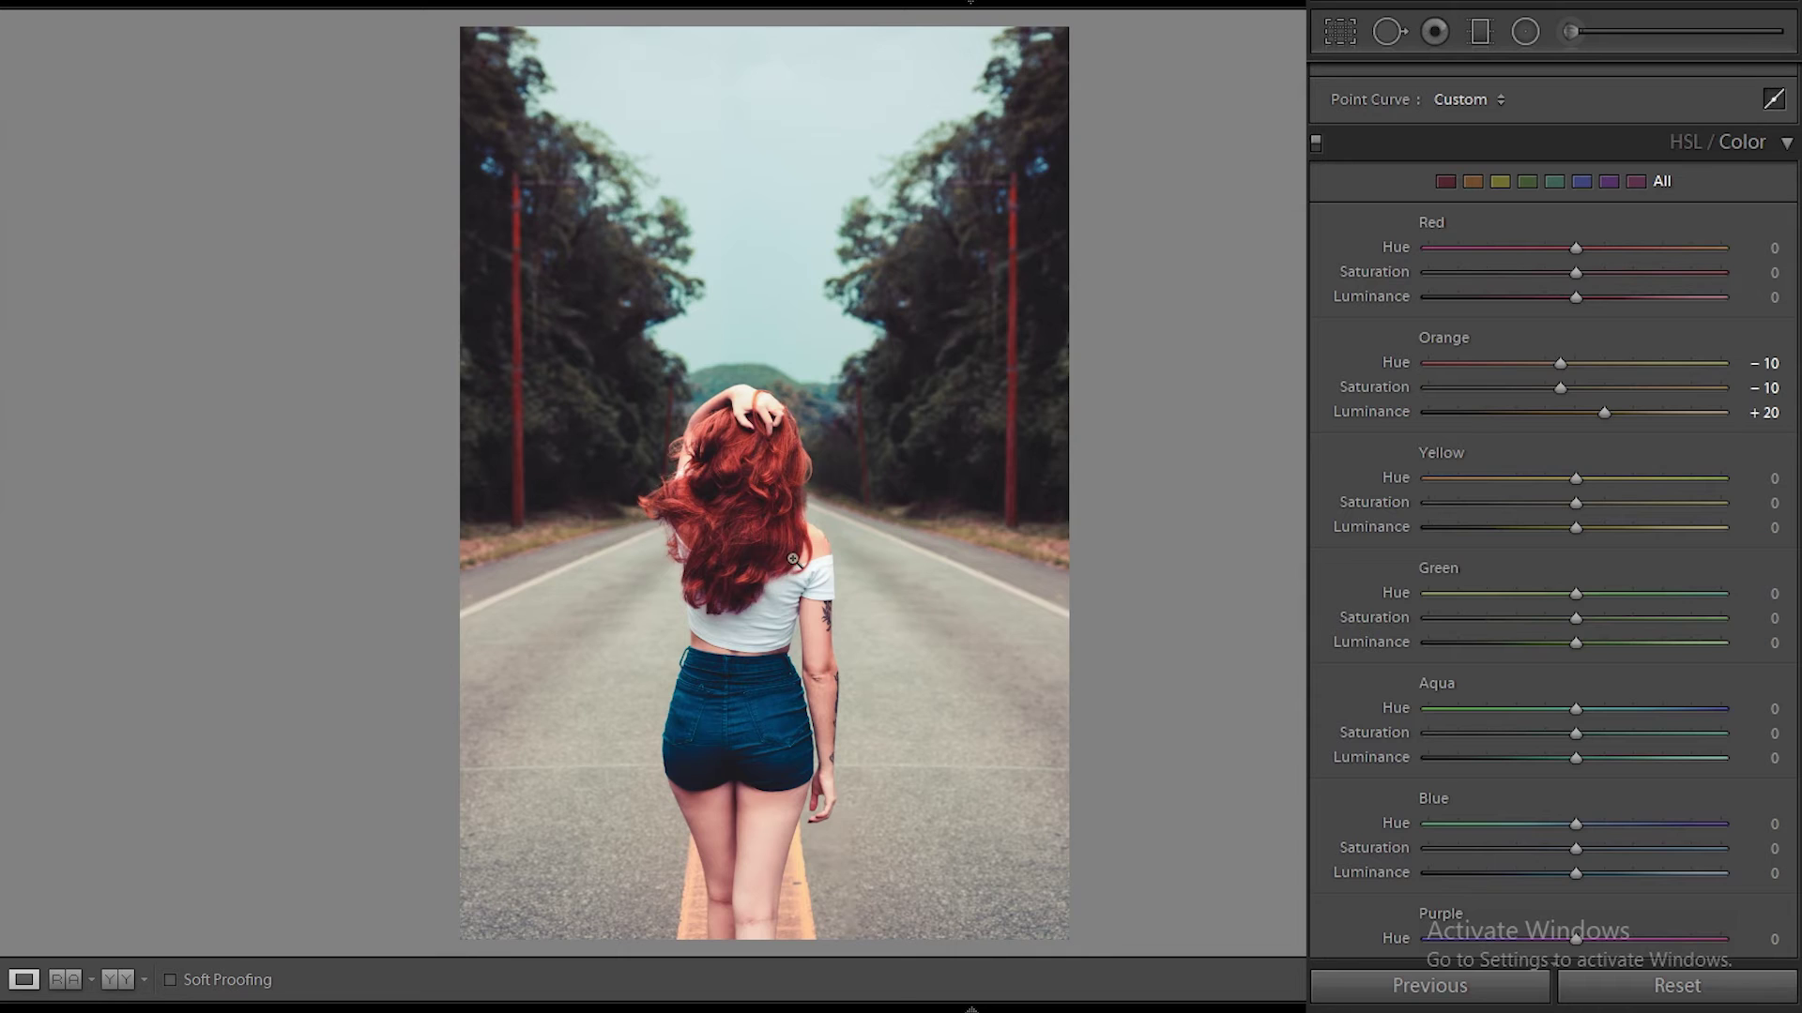
left_click(822, 547)
left_click(824, 528)
Set yellow hue −39, saturation −44 and luminance +50.
scroll(1633, 498, "down", 5)
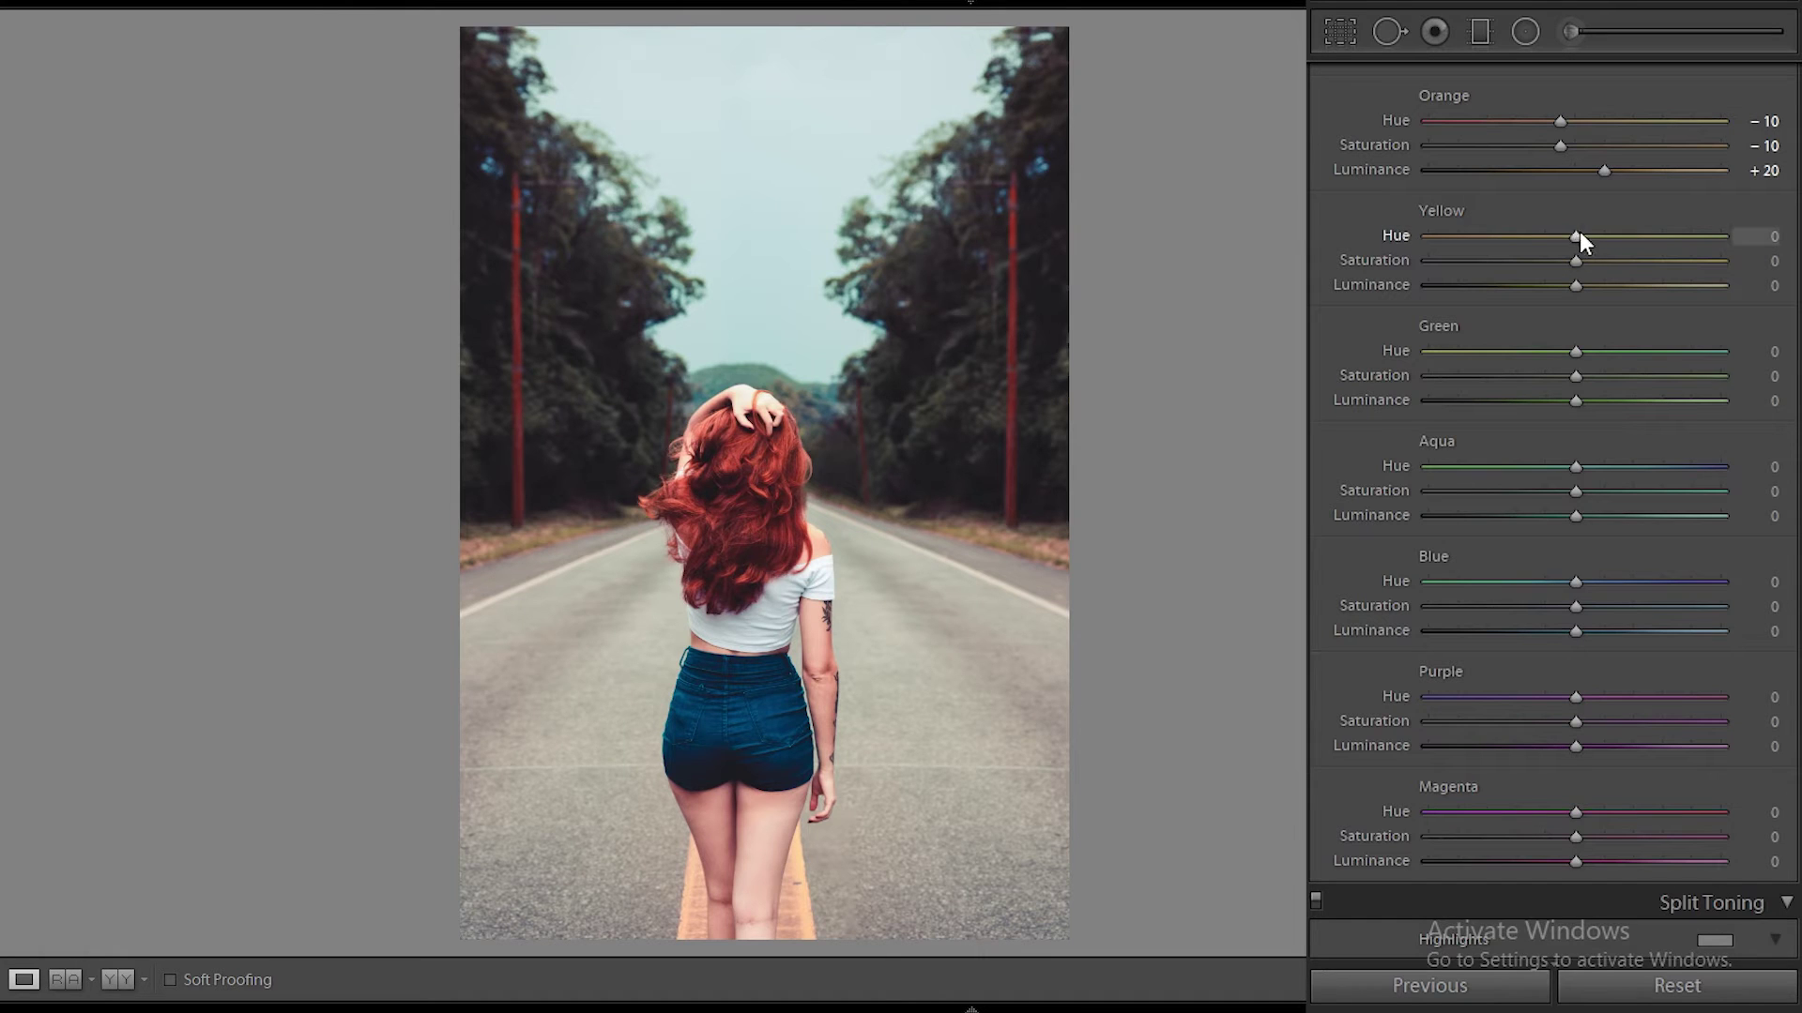
mouse_move(1575, 235)
left_mouse_down()
mouse_move(1522, 237)
mouse_move(1511, 263)
left_mouse_up()
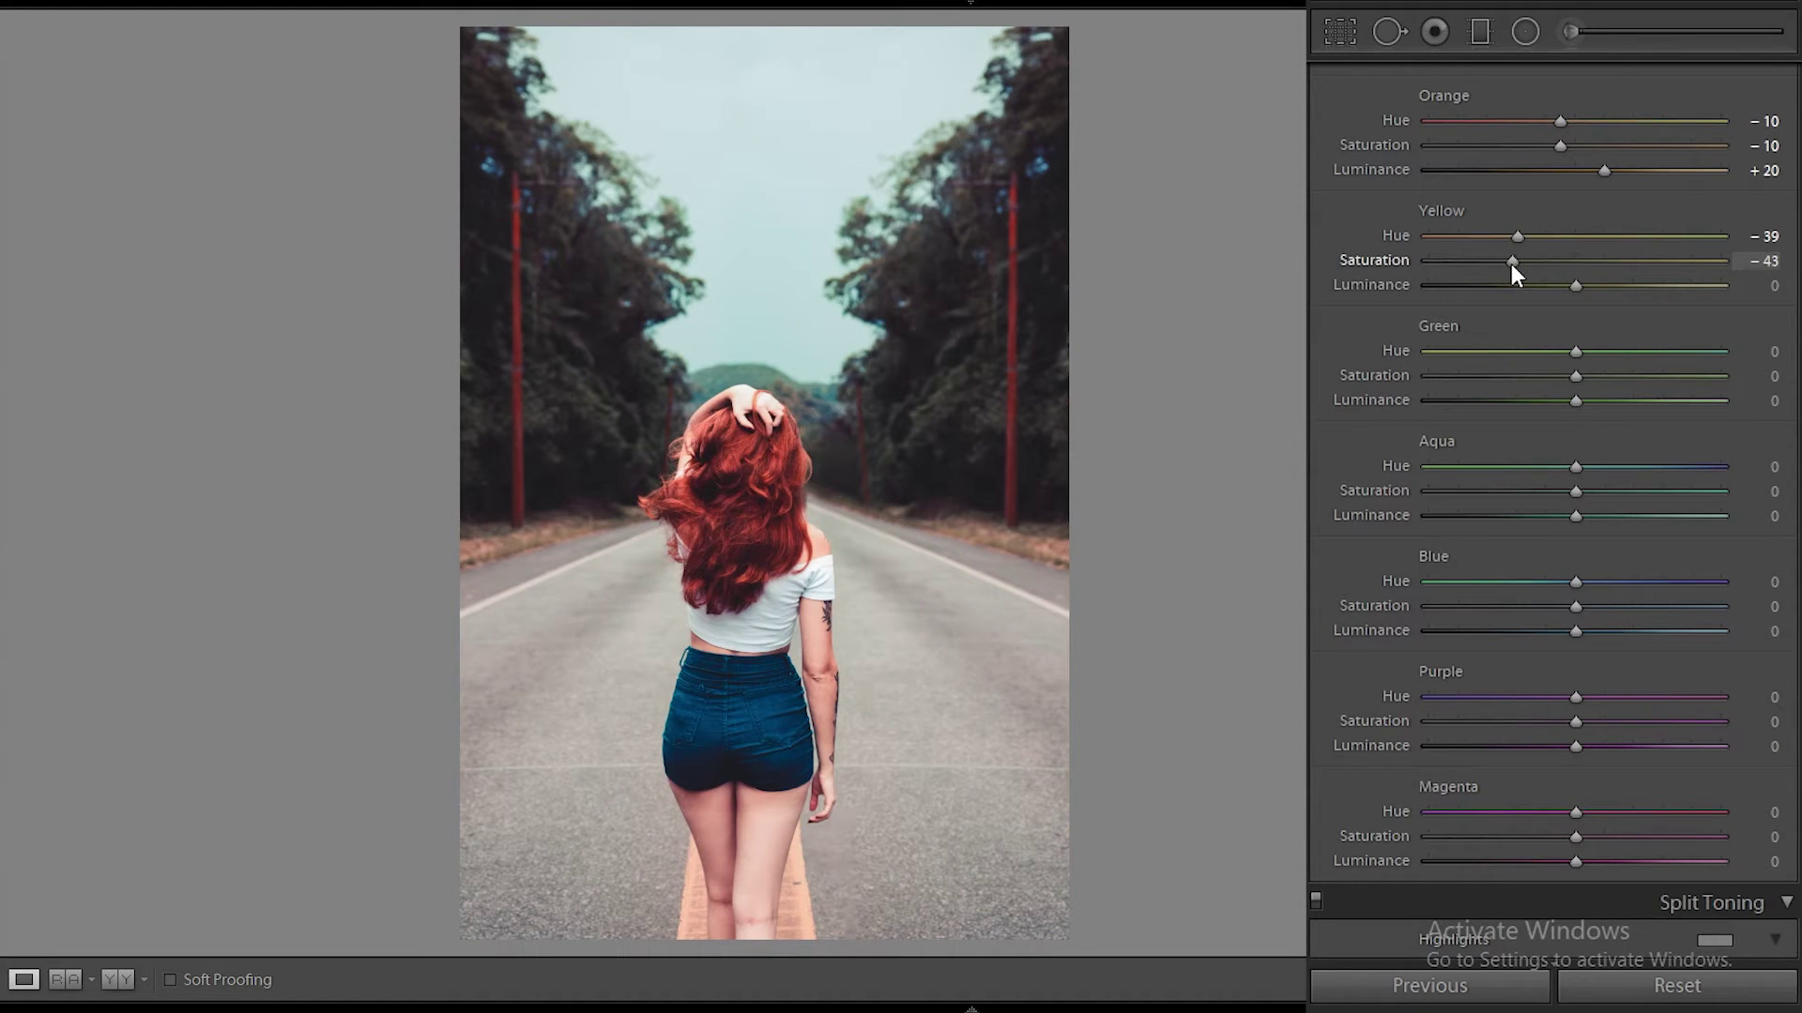
mouse_move(1574, 285)
left_mouse_down()
mouse_move(1545, 287)
mouse_move(1646, 289)
left_mouse_up()
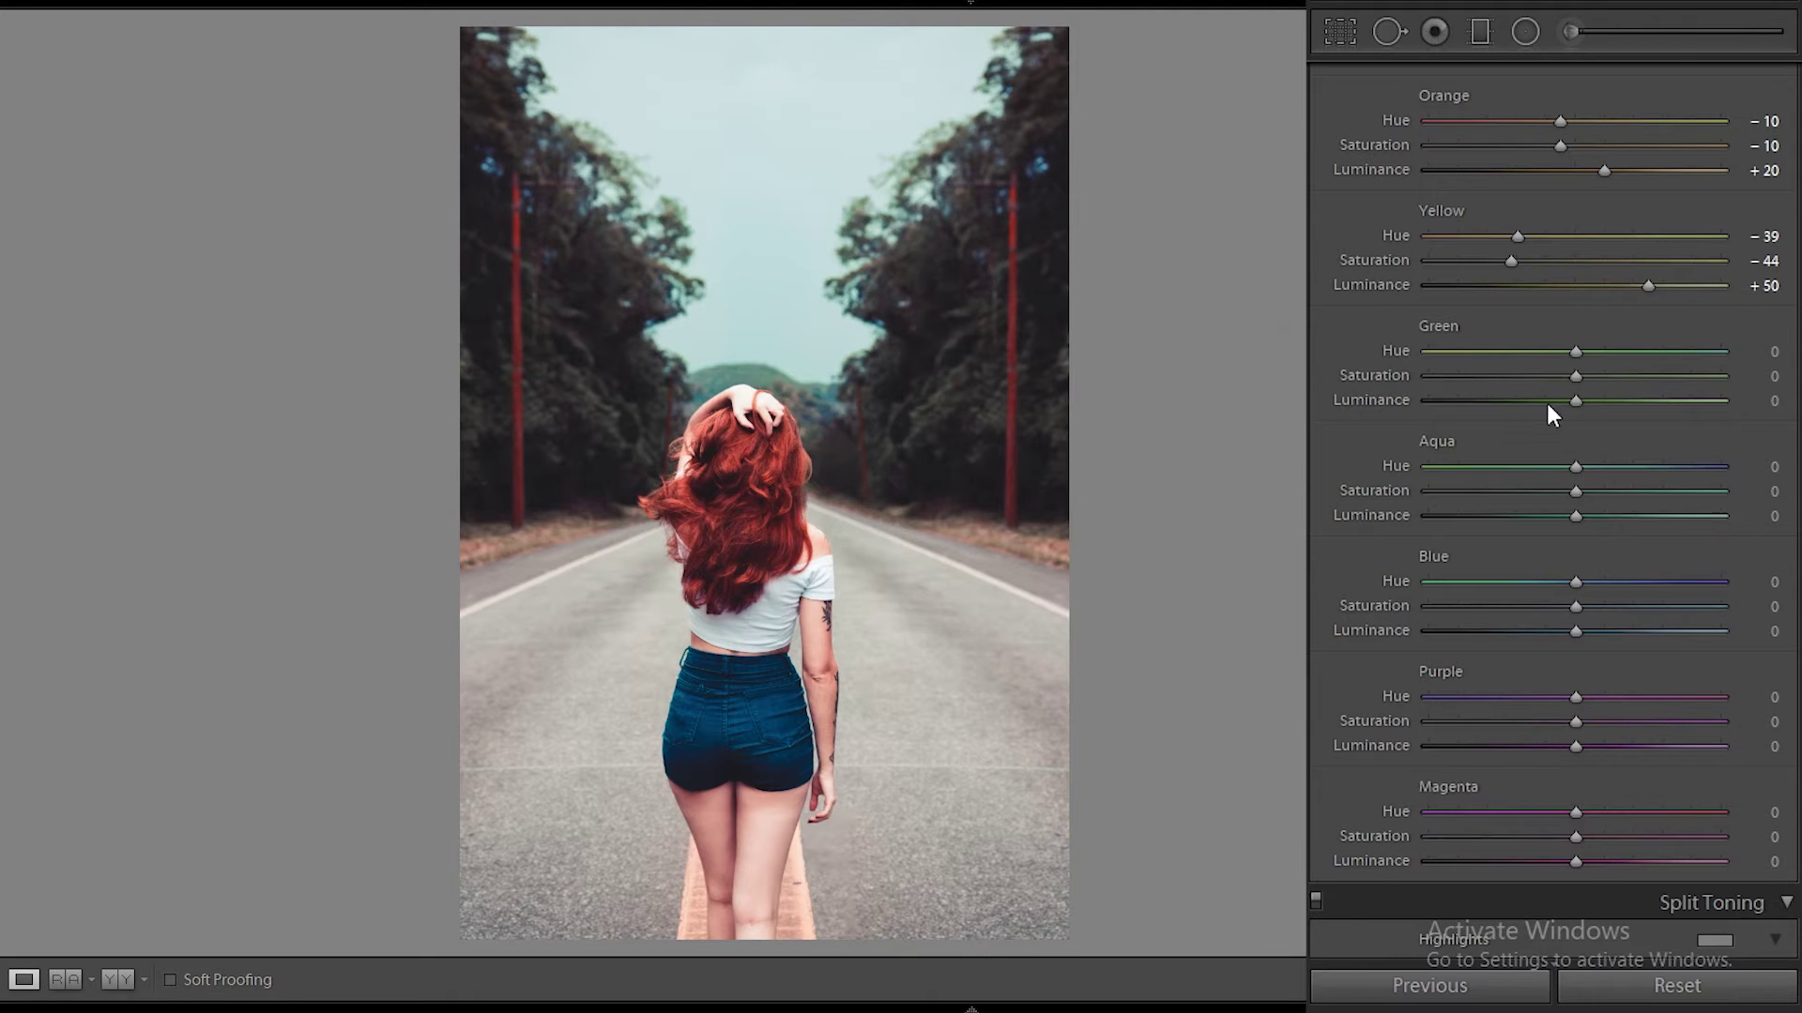
Cut saturation: green −100, aqua −65, blue −42, purple and magenta −100.
left_click_drag(1590, 370, 1417, 373)
left_click_drag(1577, 491, 1513, 494)
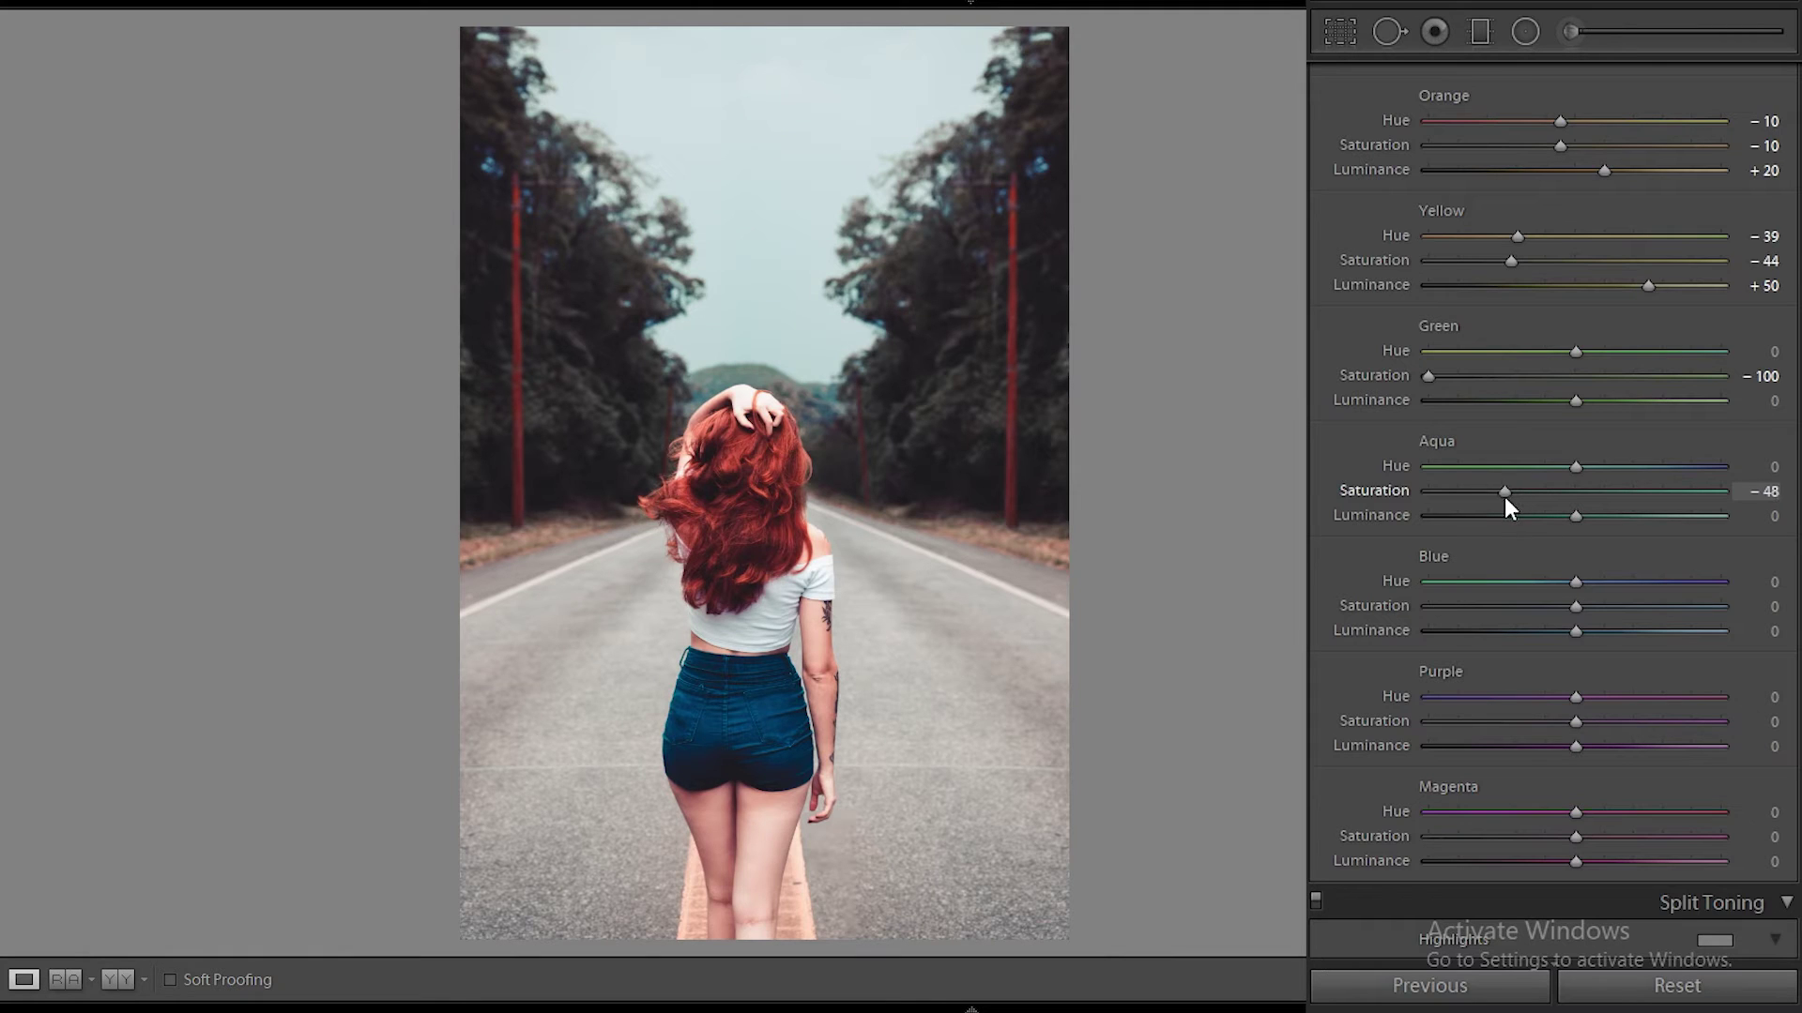
left_click_drag(1505, 499, 1487, 501)
left_click_drag(1573, 607, 1507, 605)
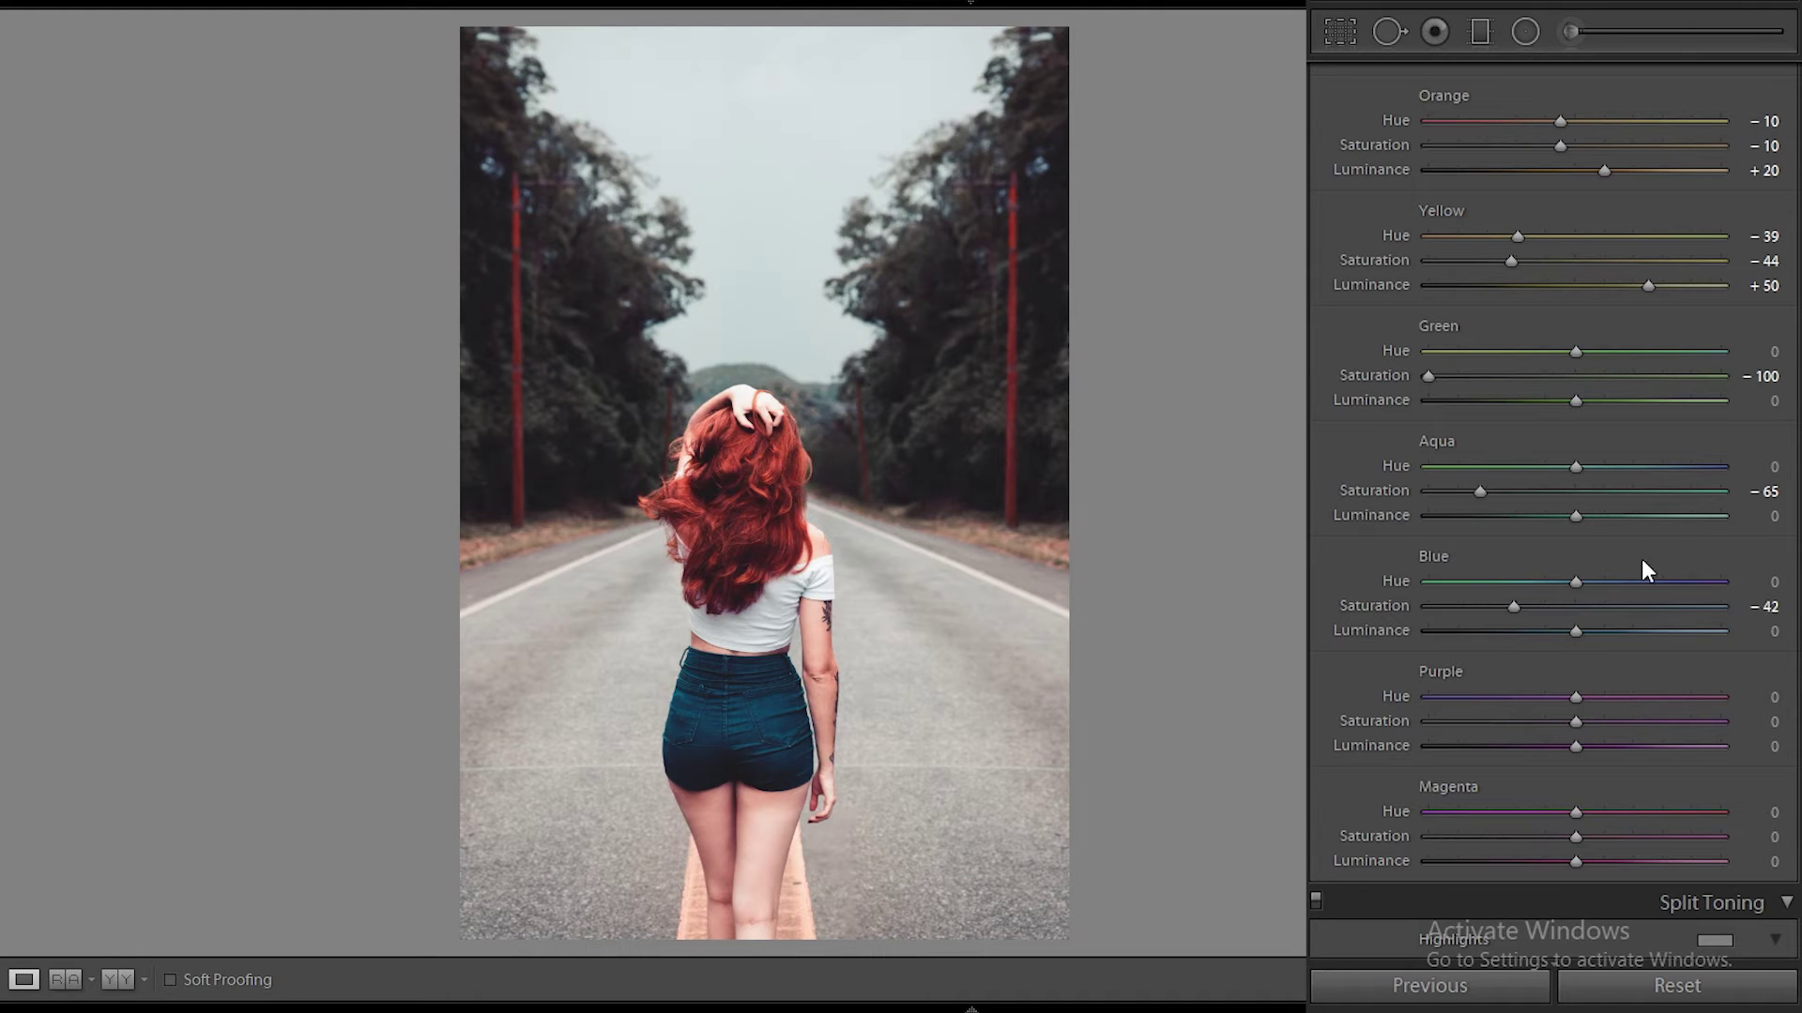
scroll(1627, 660, "down", 3)
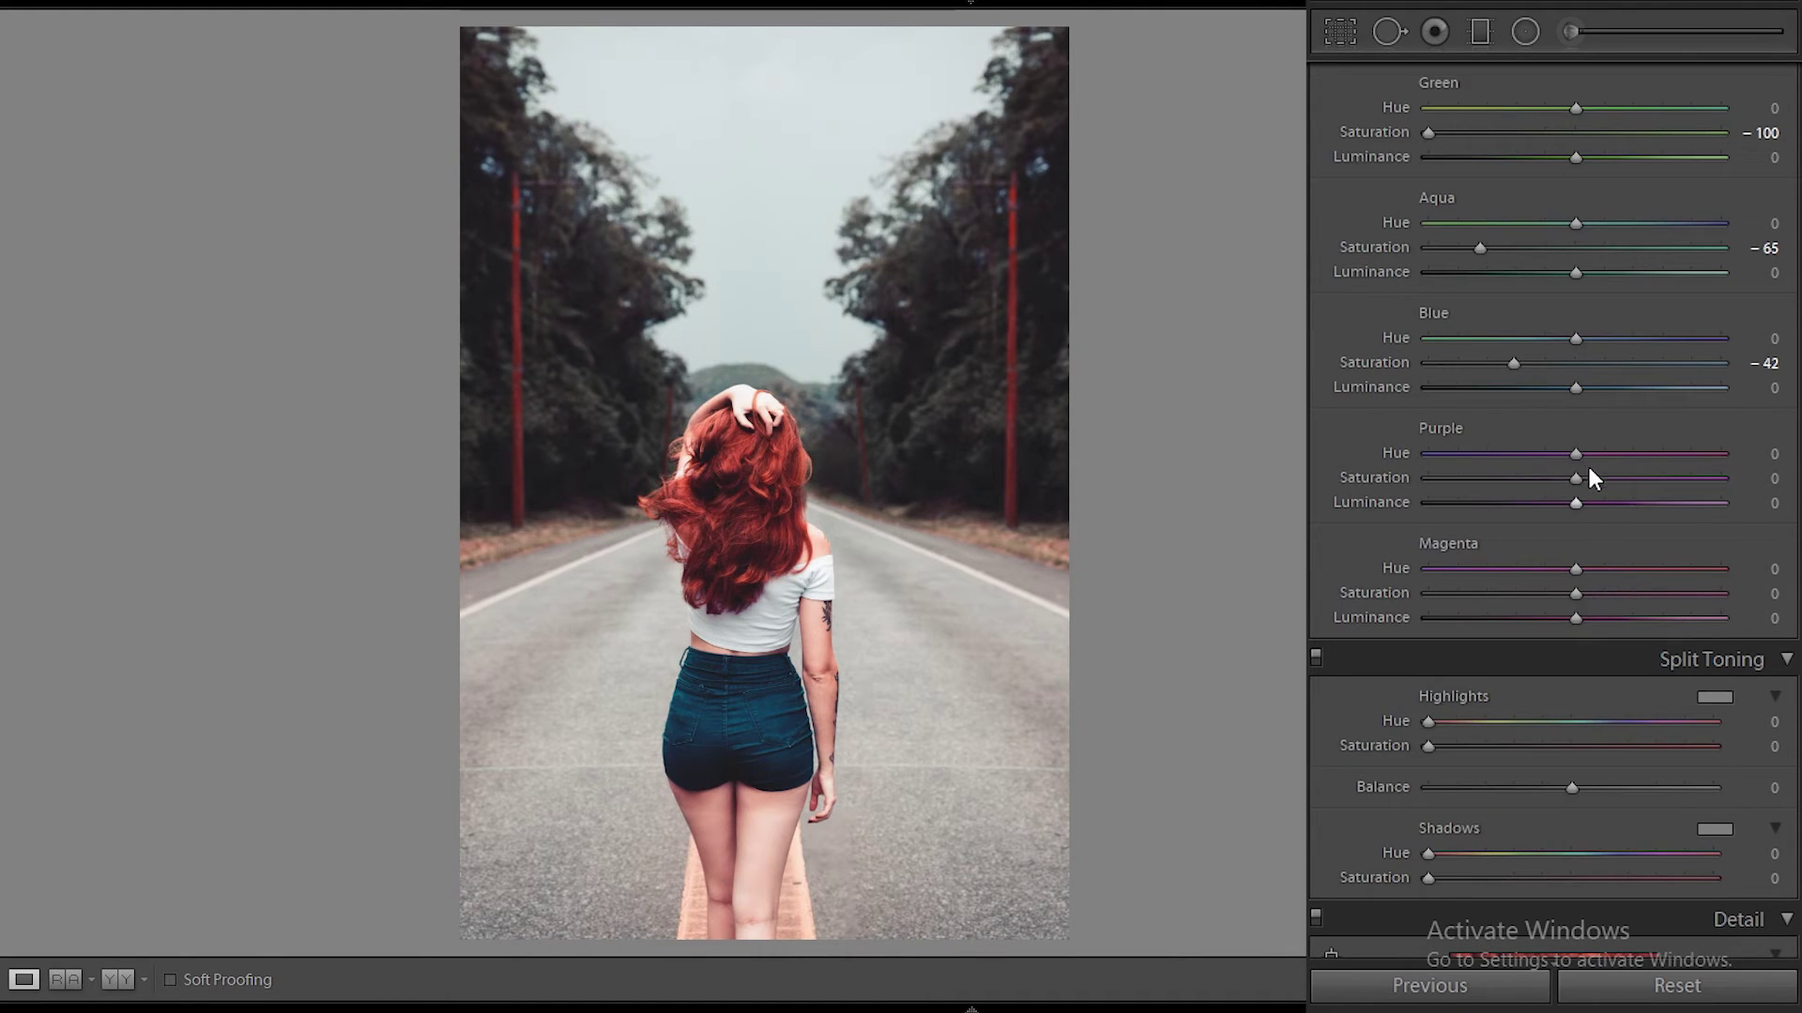
left_click_drag(1583, 479, 1400, 478)
mouse_move(1572, 594)
left_mouse_down()
mouse_move(1333, 592)
mouse_move(1669, 594)
mouse_move(1366, 589)
left_mouse_up()
Tint the split-tone shadows blue with hue 241 and saturation 10.
scroll(1764, 600, "down", 3)
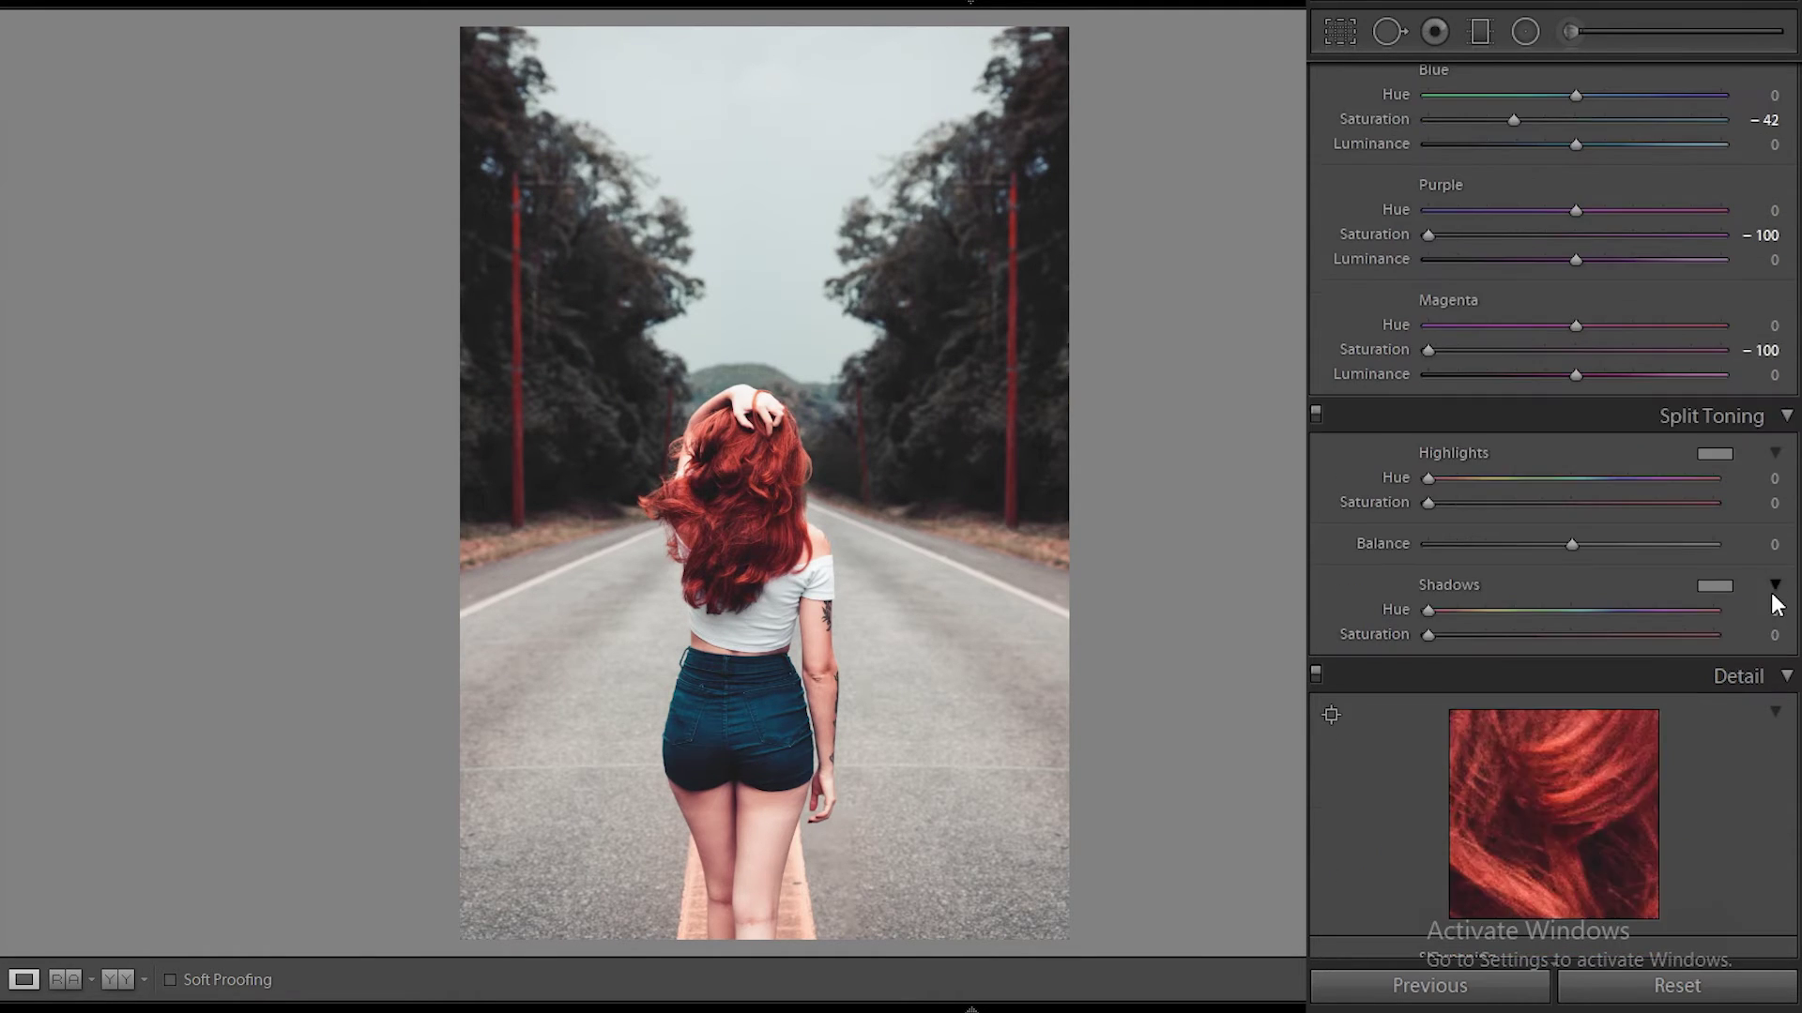
scroll(1773, 603, "down", 3)
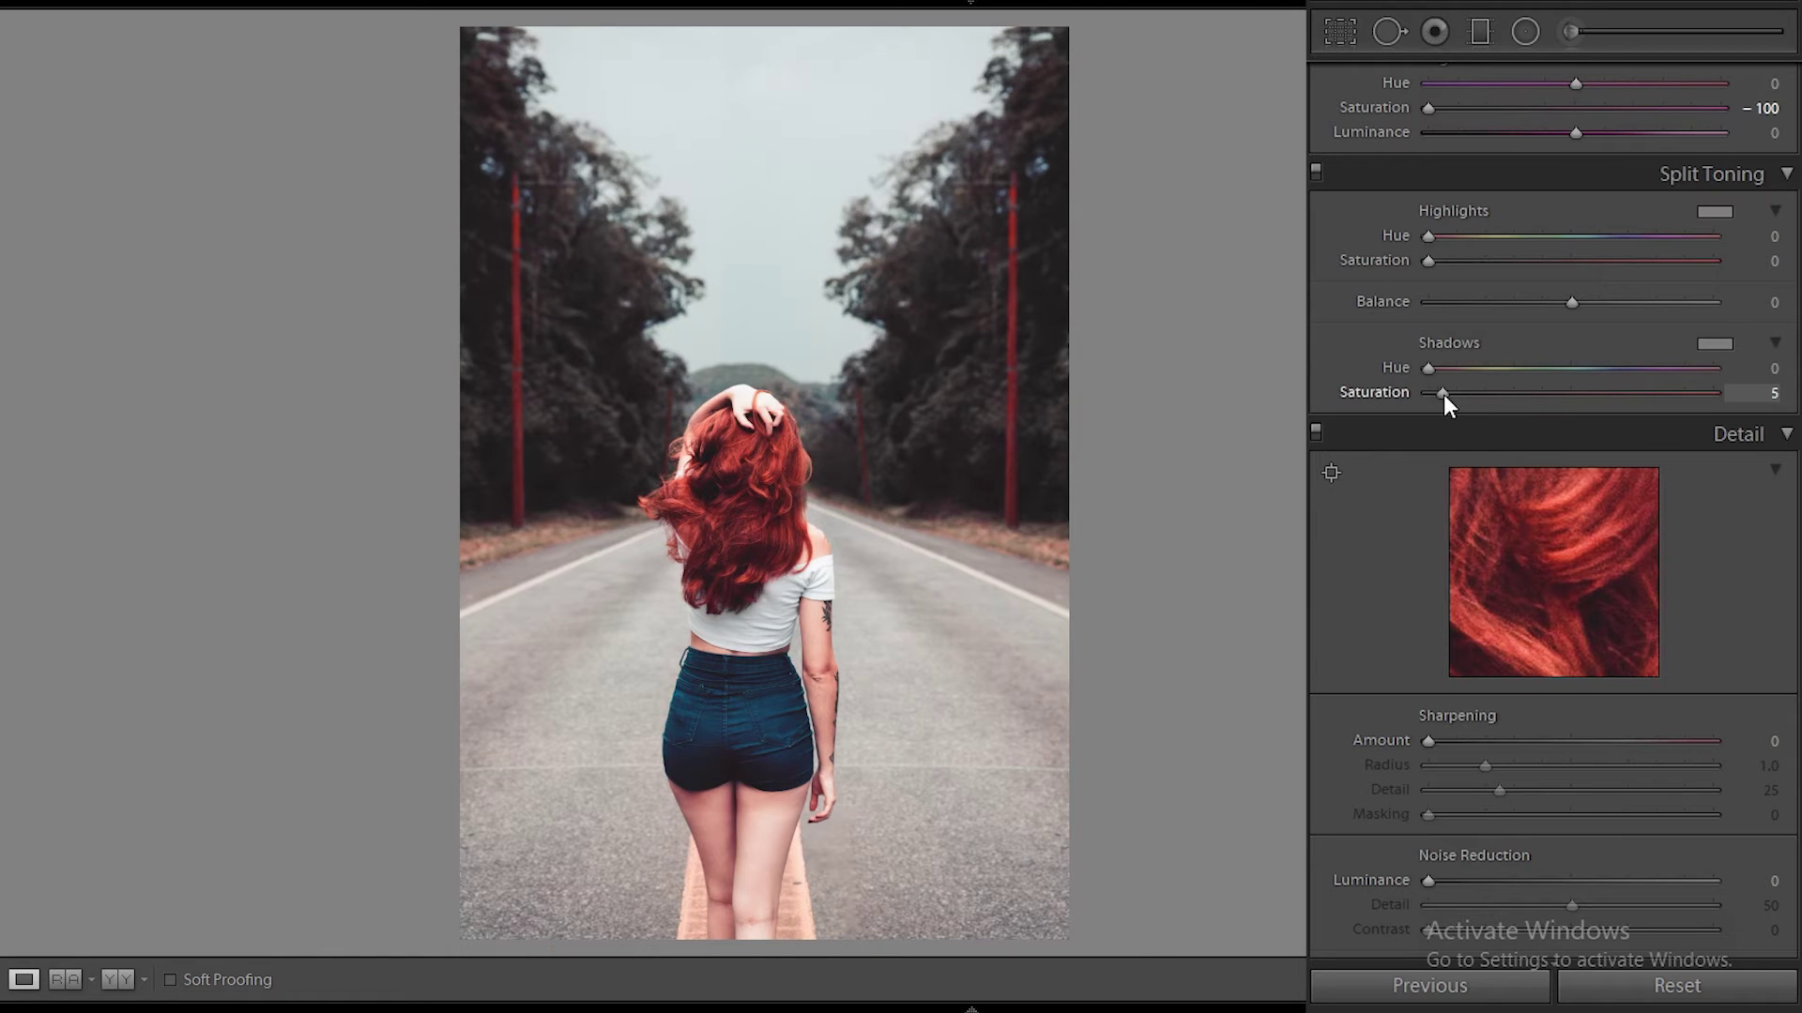
mouse_move(1444, 394)
left_mouse_down()
mouse_move(1460, 396)
mouse_move(1444, 370)
mouse_move(1618, 385)
left_mouse_up()
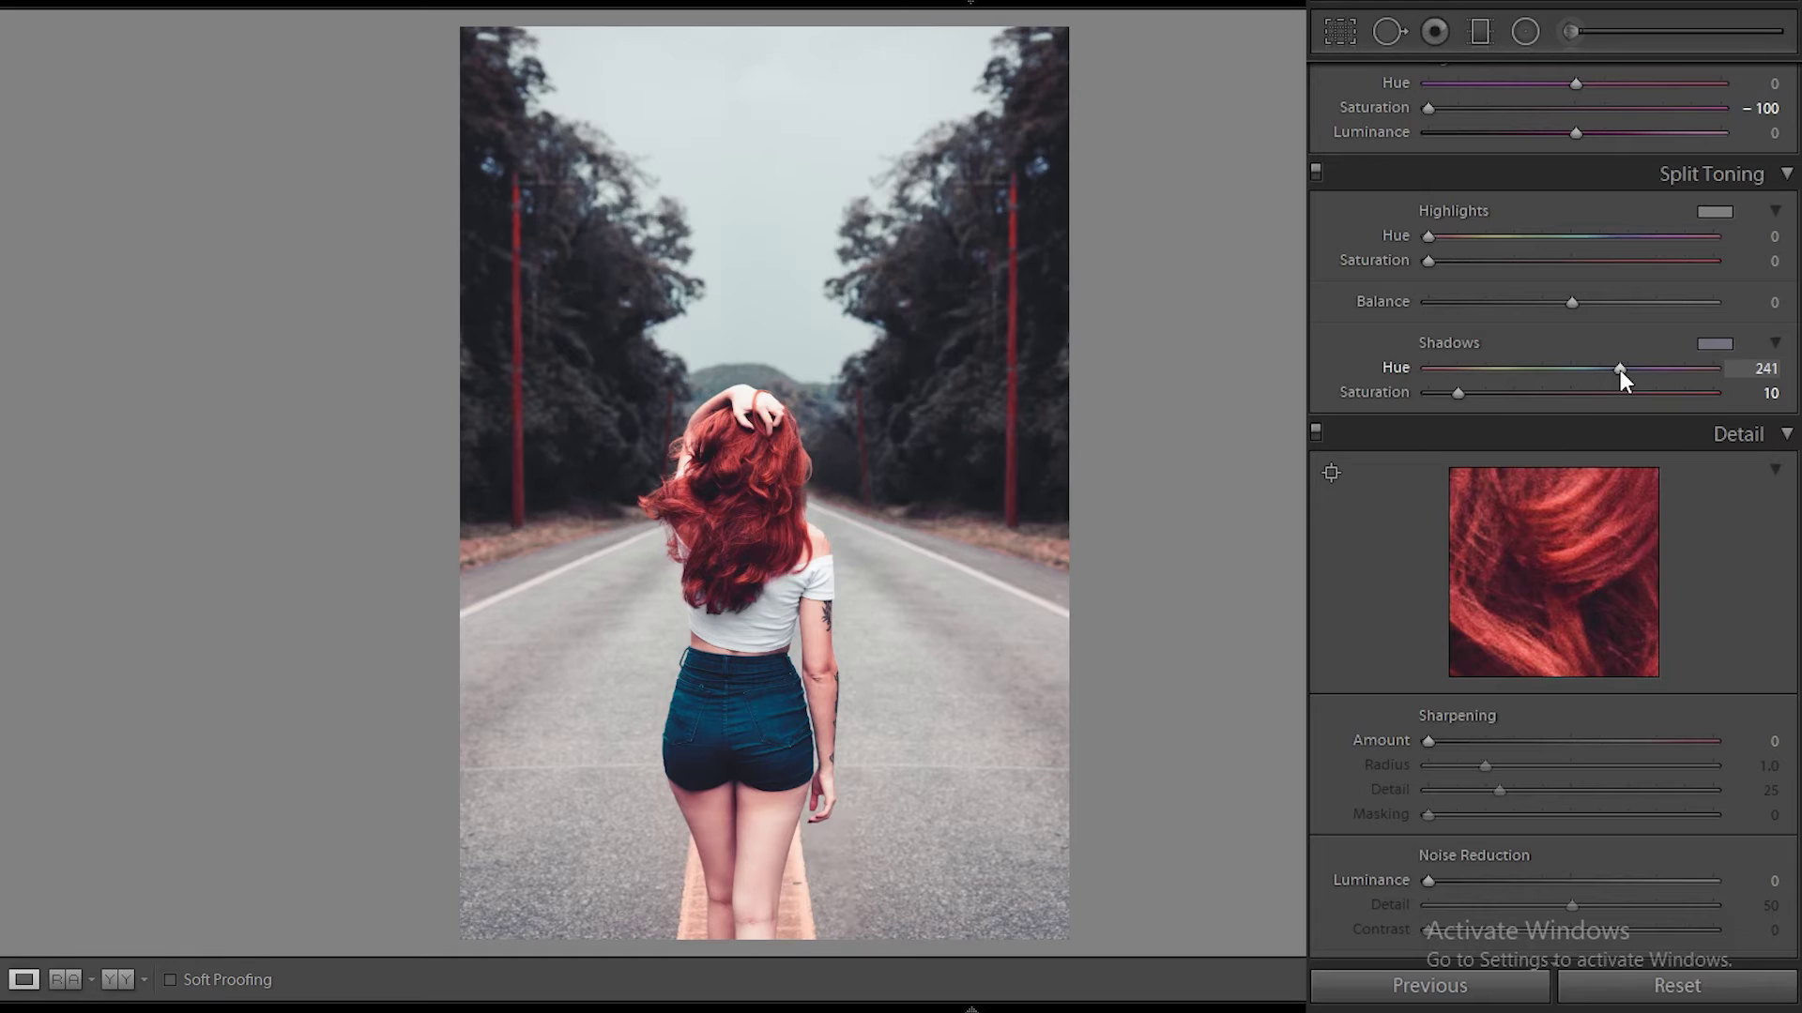
left_click_drag(1619, 369, 1623, 379)
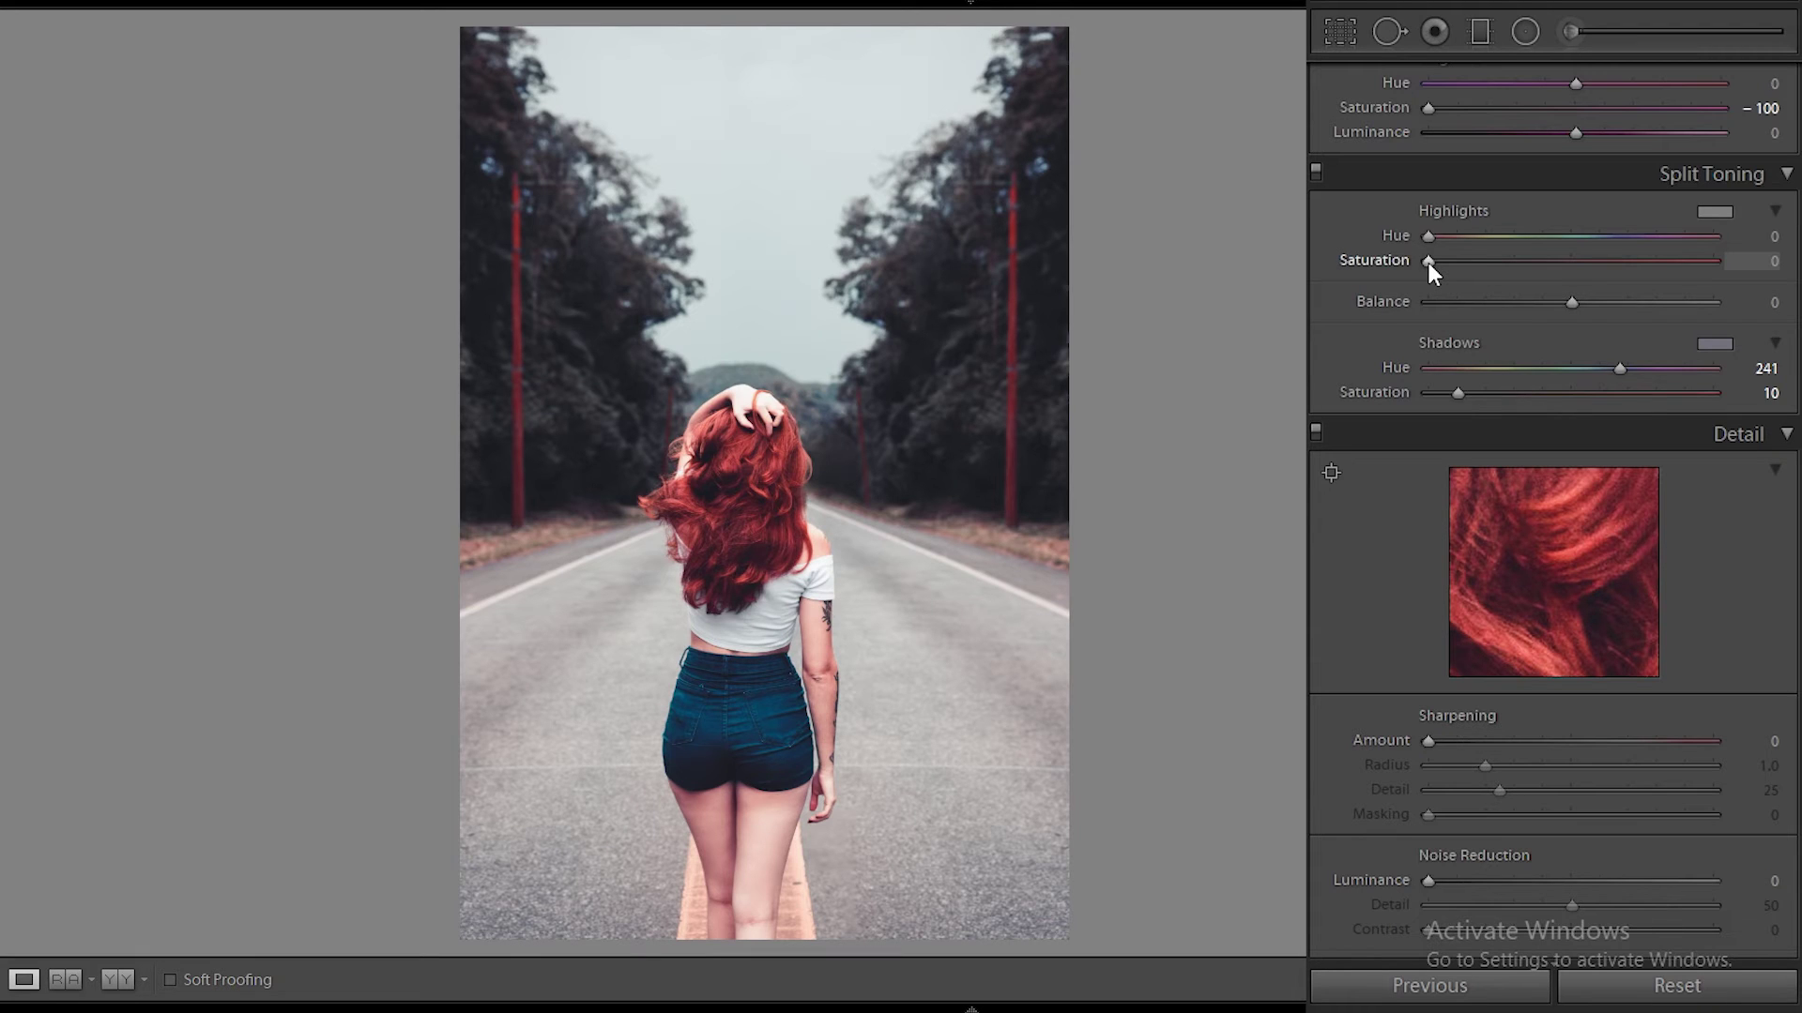
Tint the split-tone highlights green with hue 99 and saturation 20.
mouse_move(1428, 263)
left_mouse_down()
mouse_move(1507, 262)
mouse_move(1488, 268)
left_mouse_up()
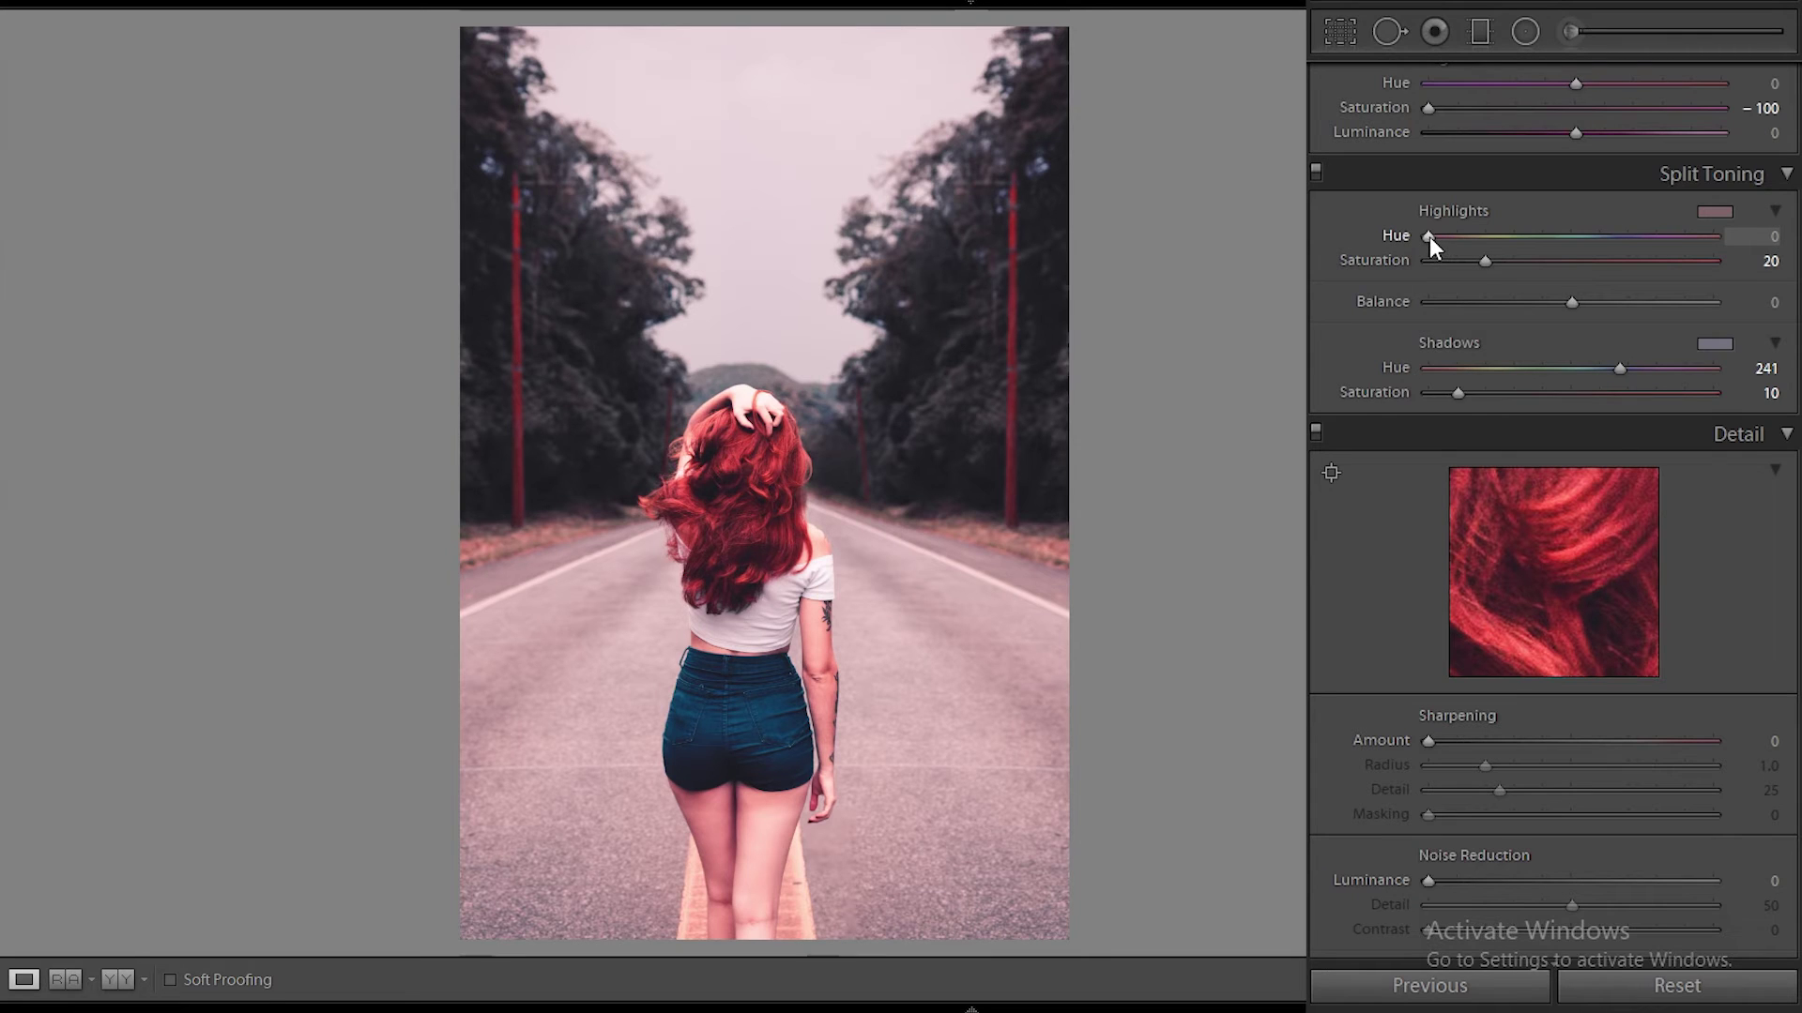
left_click_drag(1428, 237, 1517, 246)
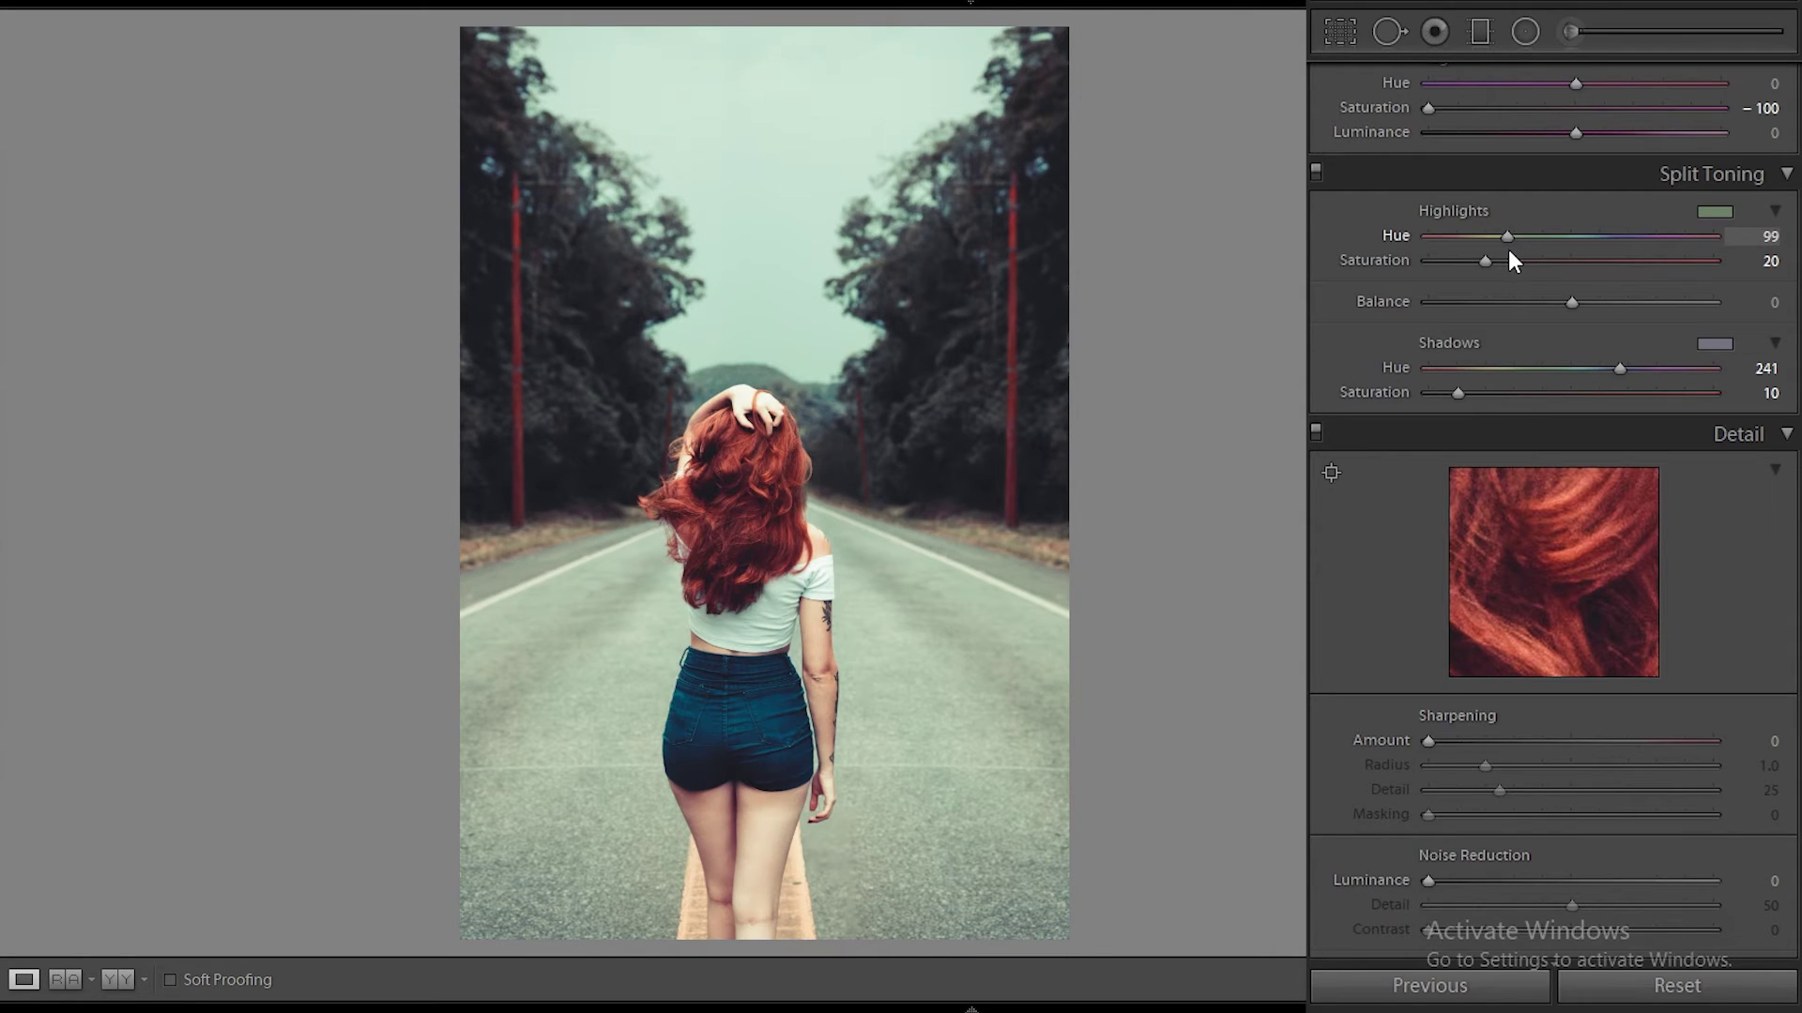
left_click_drag(1510, 252, 1507, 251)
left_click(831, 393)
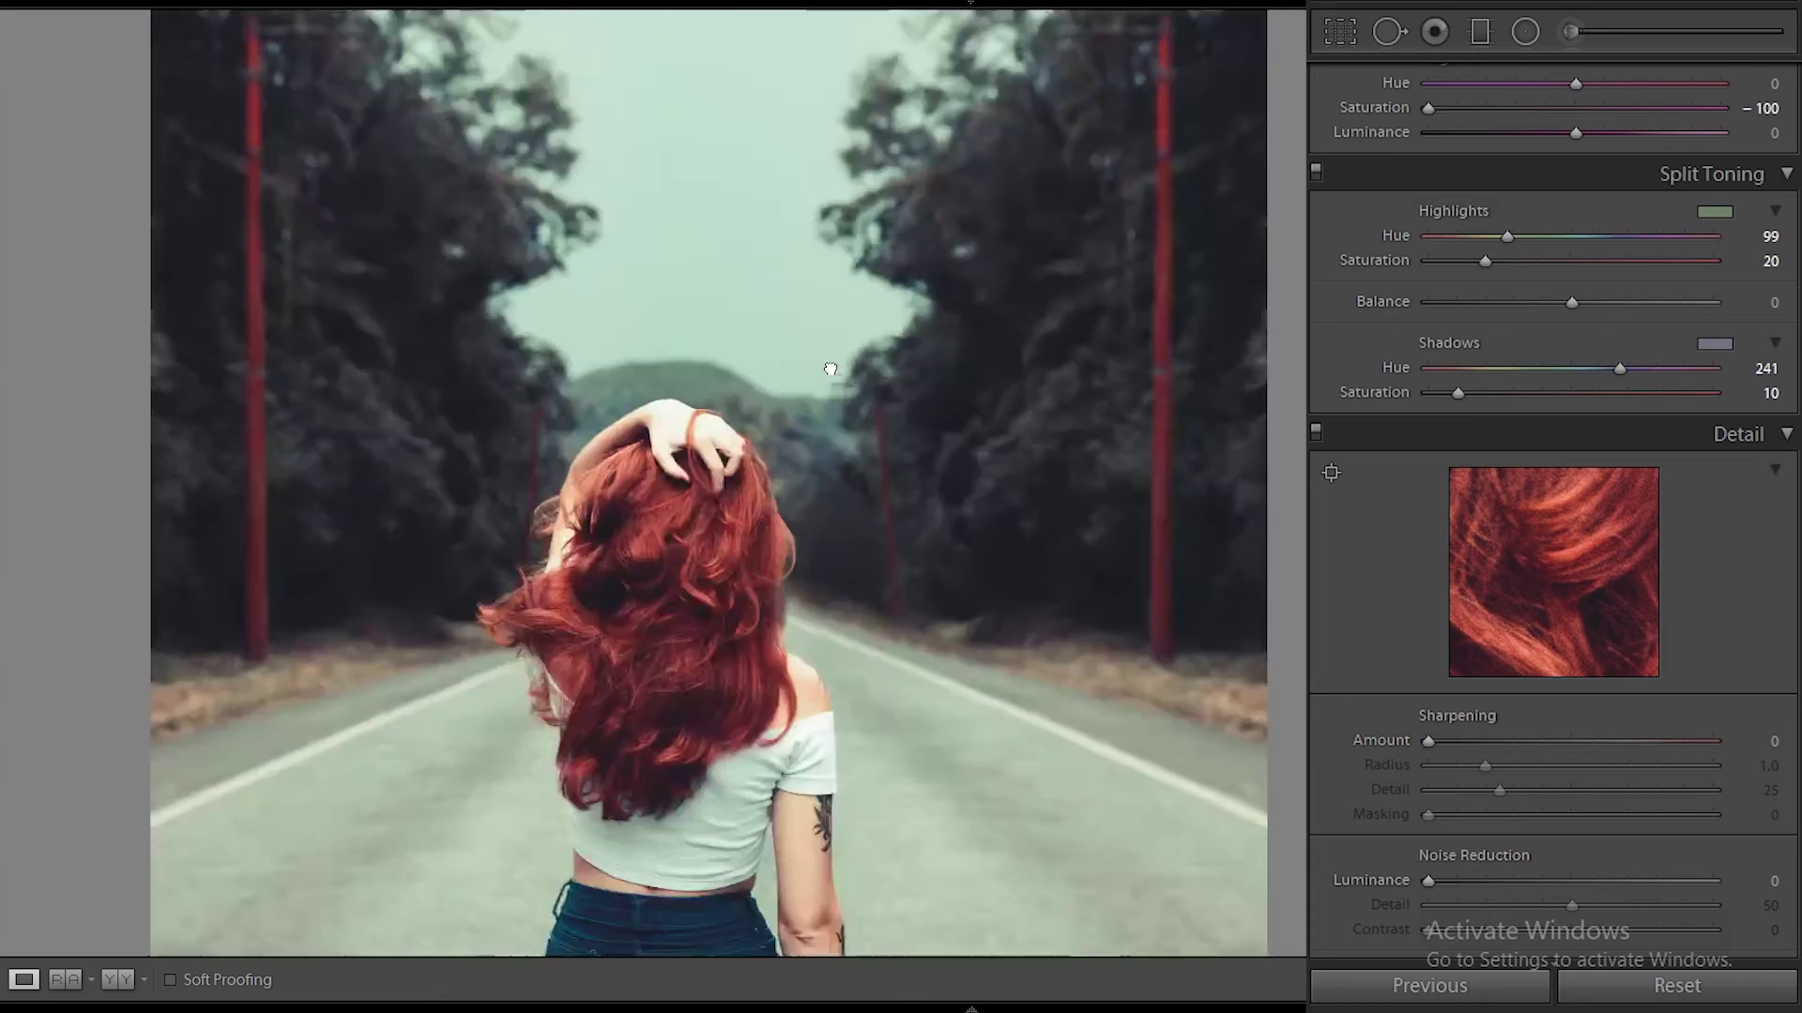
left_click_drag(808, 461, 1079, 29)
left_click(1123, 319)
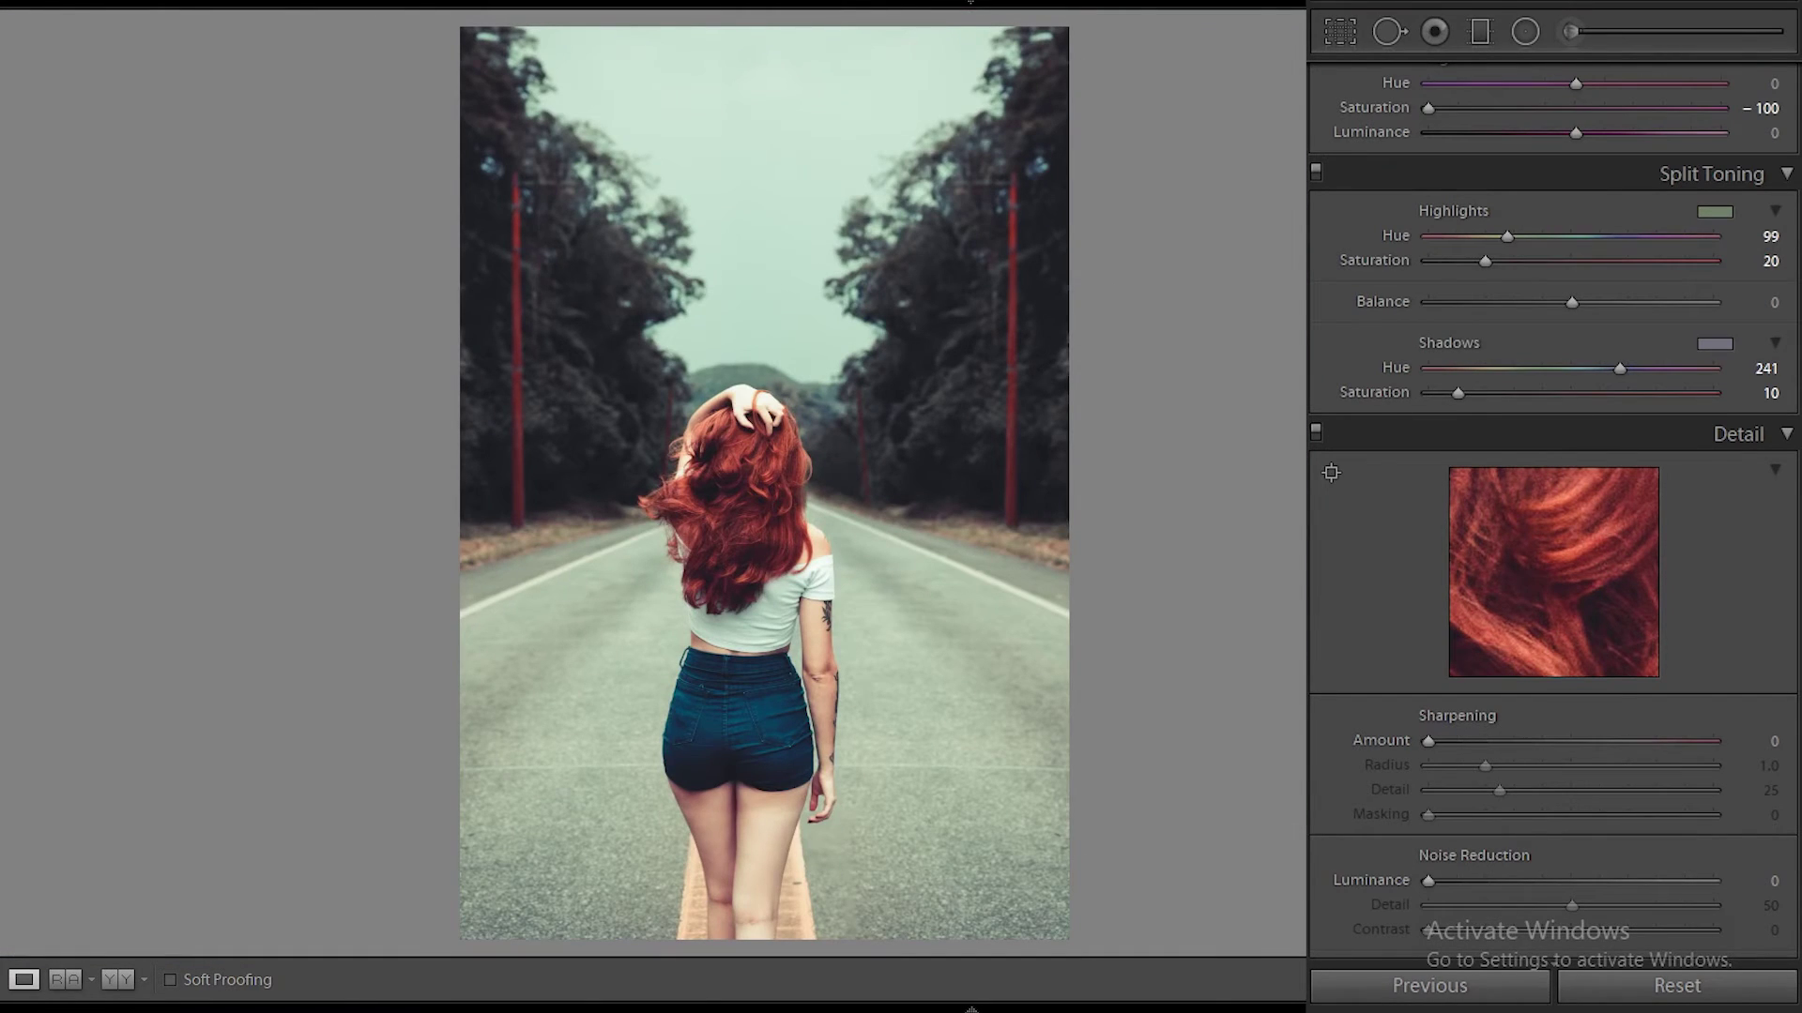
Set the split-toning balance to −65, toward the shadows.
scroll(1573, 631, "down", 5)
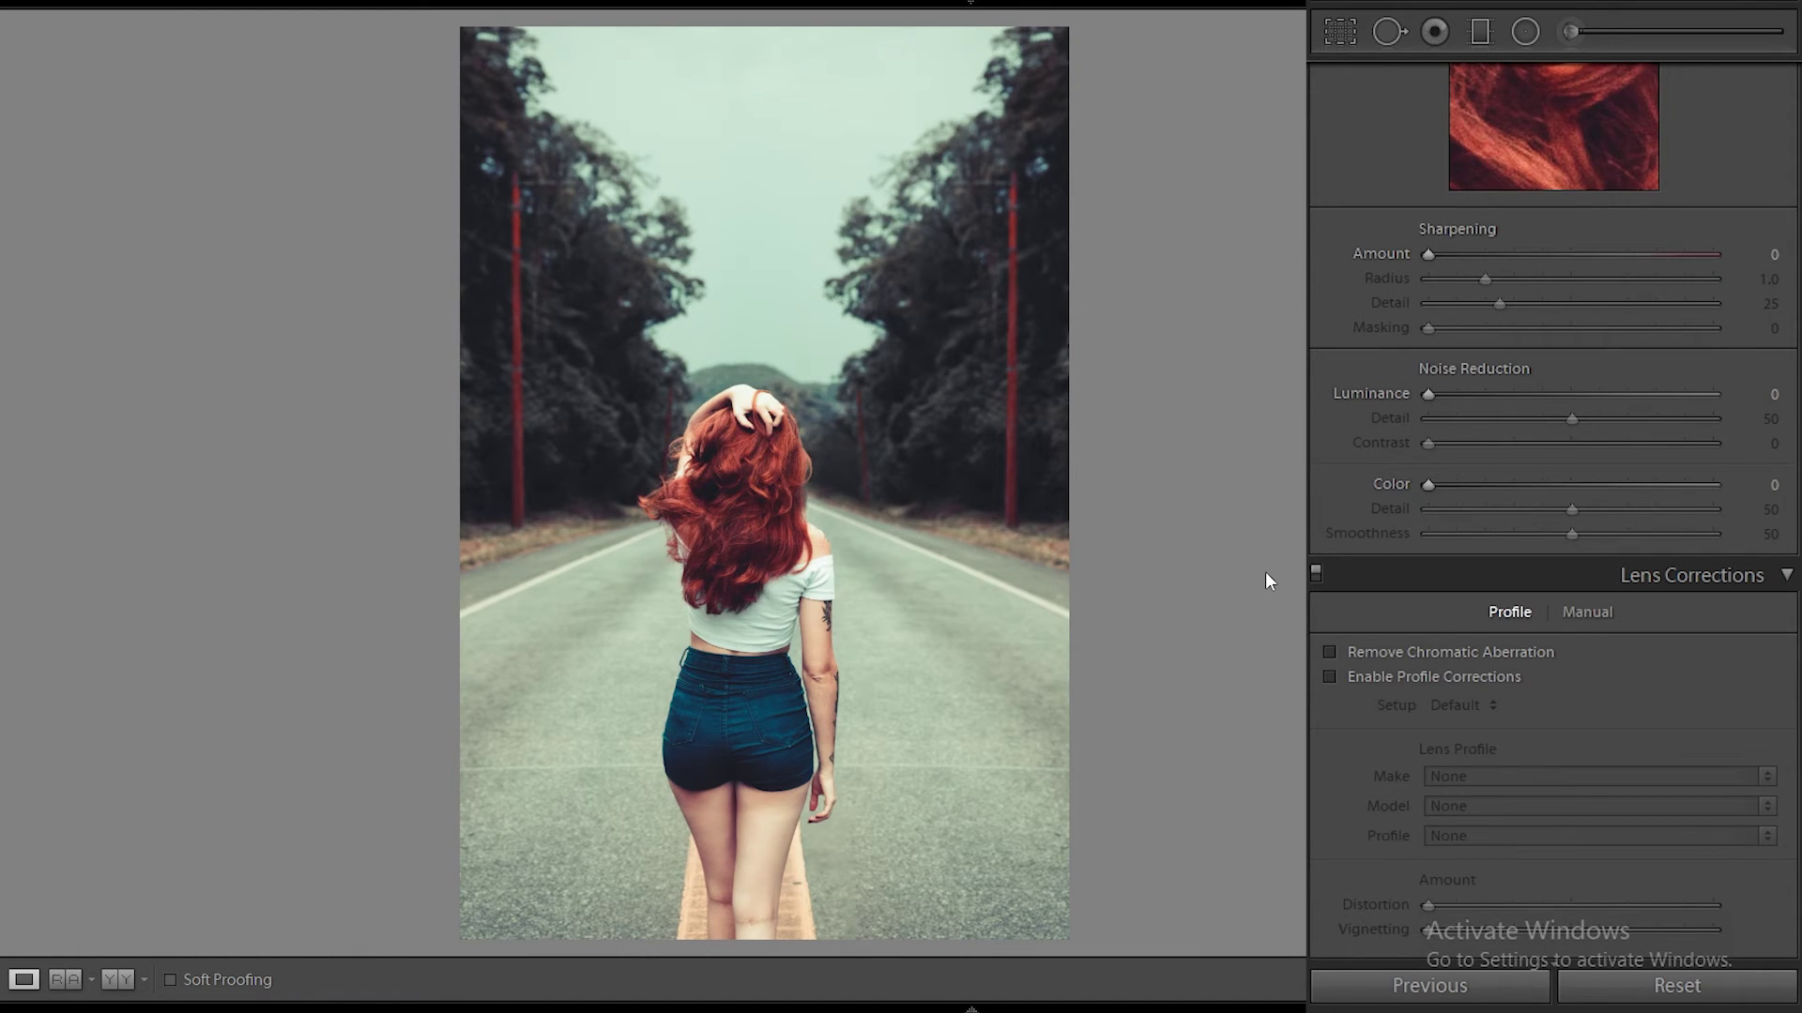
scroll(1531, 376, "up", 3)
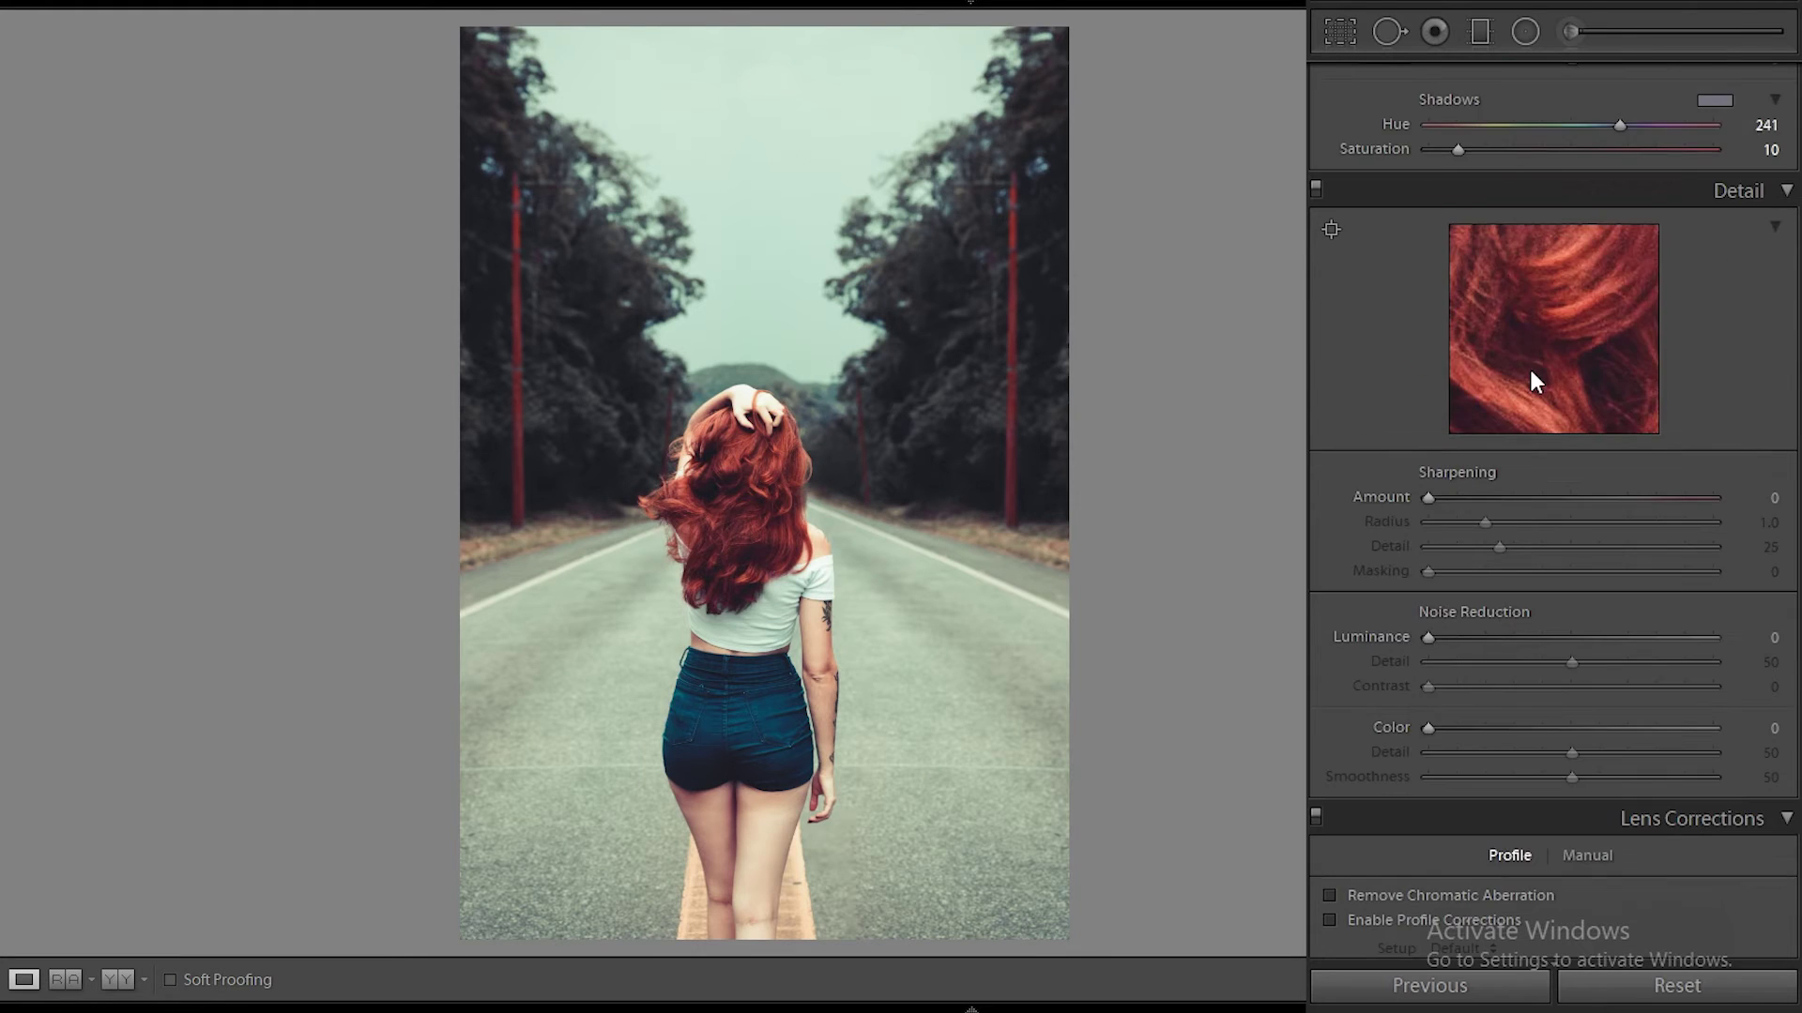
scroll(1531, 373, "up", 3)
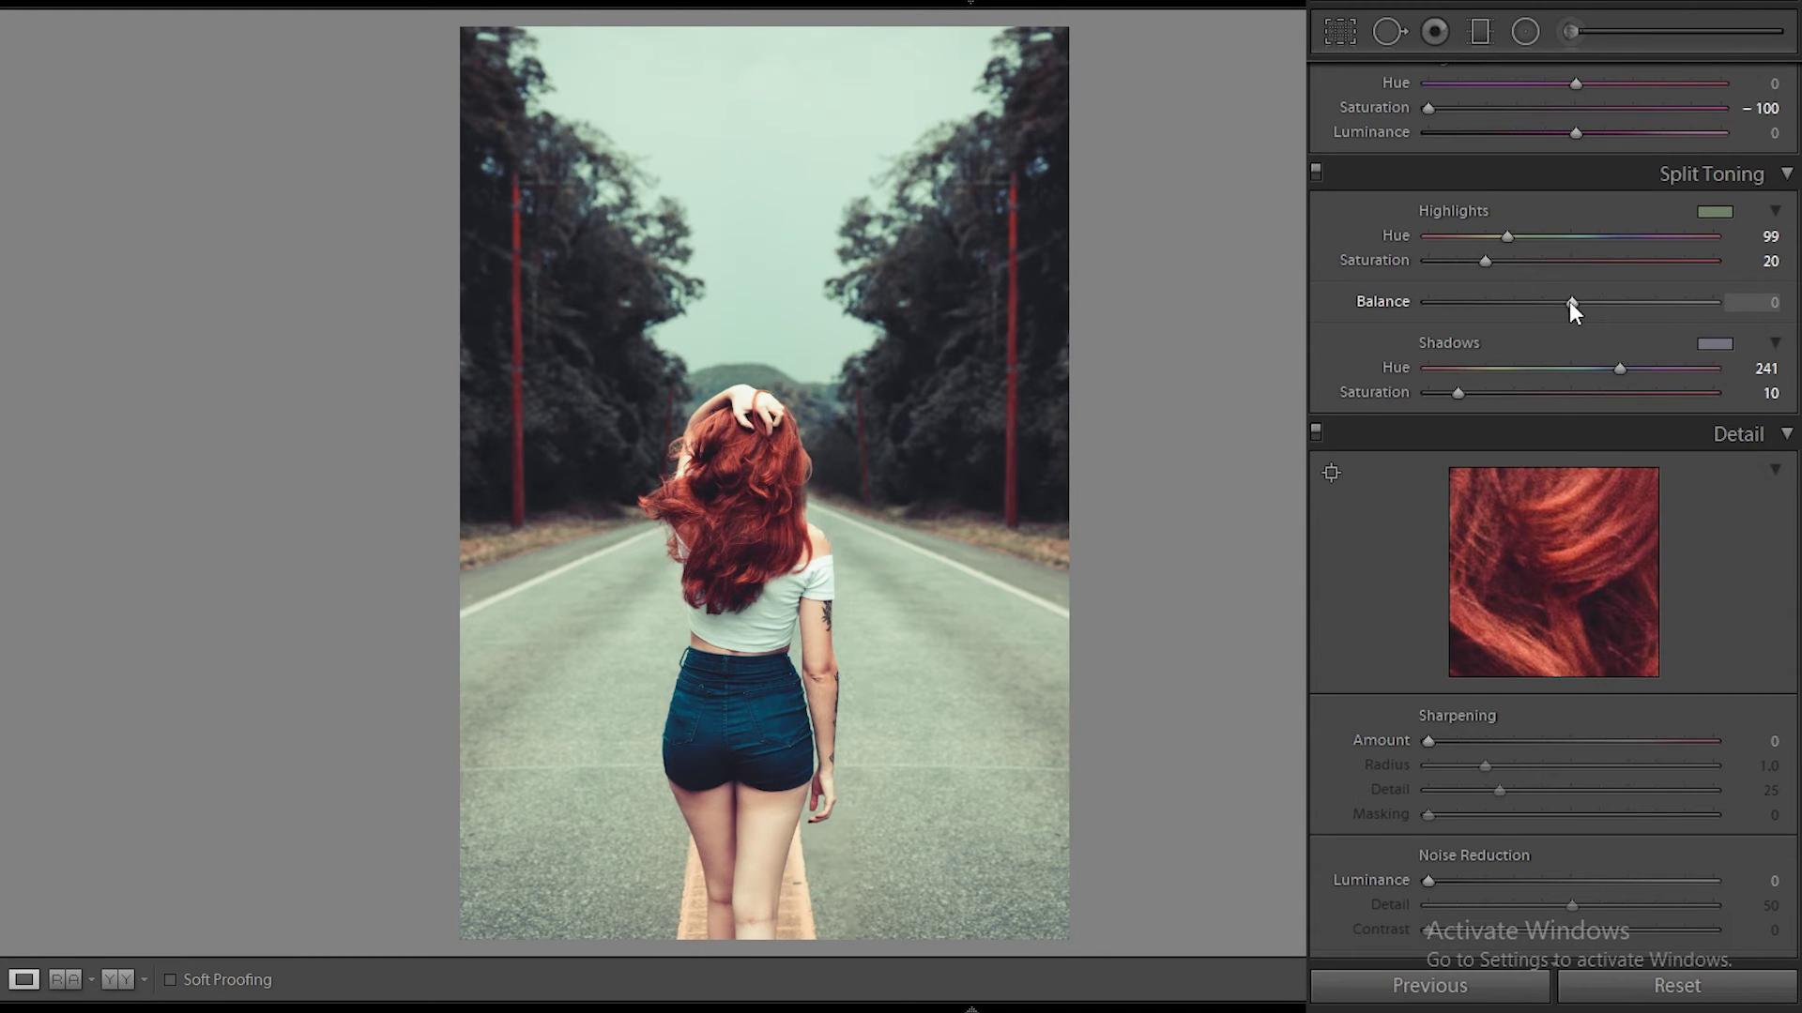
mouse_move(1570, 302)
left_mouse_down()
mouse_move(1514, 314)
mouse_move(1618, 318)
mouse_move(1482, 332)
left_mouse_up()
Set Clarity to +15 and Dehaze to +10 in Presence.
scroll(1647, 386, "up", 5)
scroll(1646, 374, "up", 5)
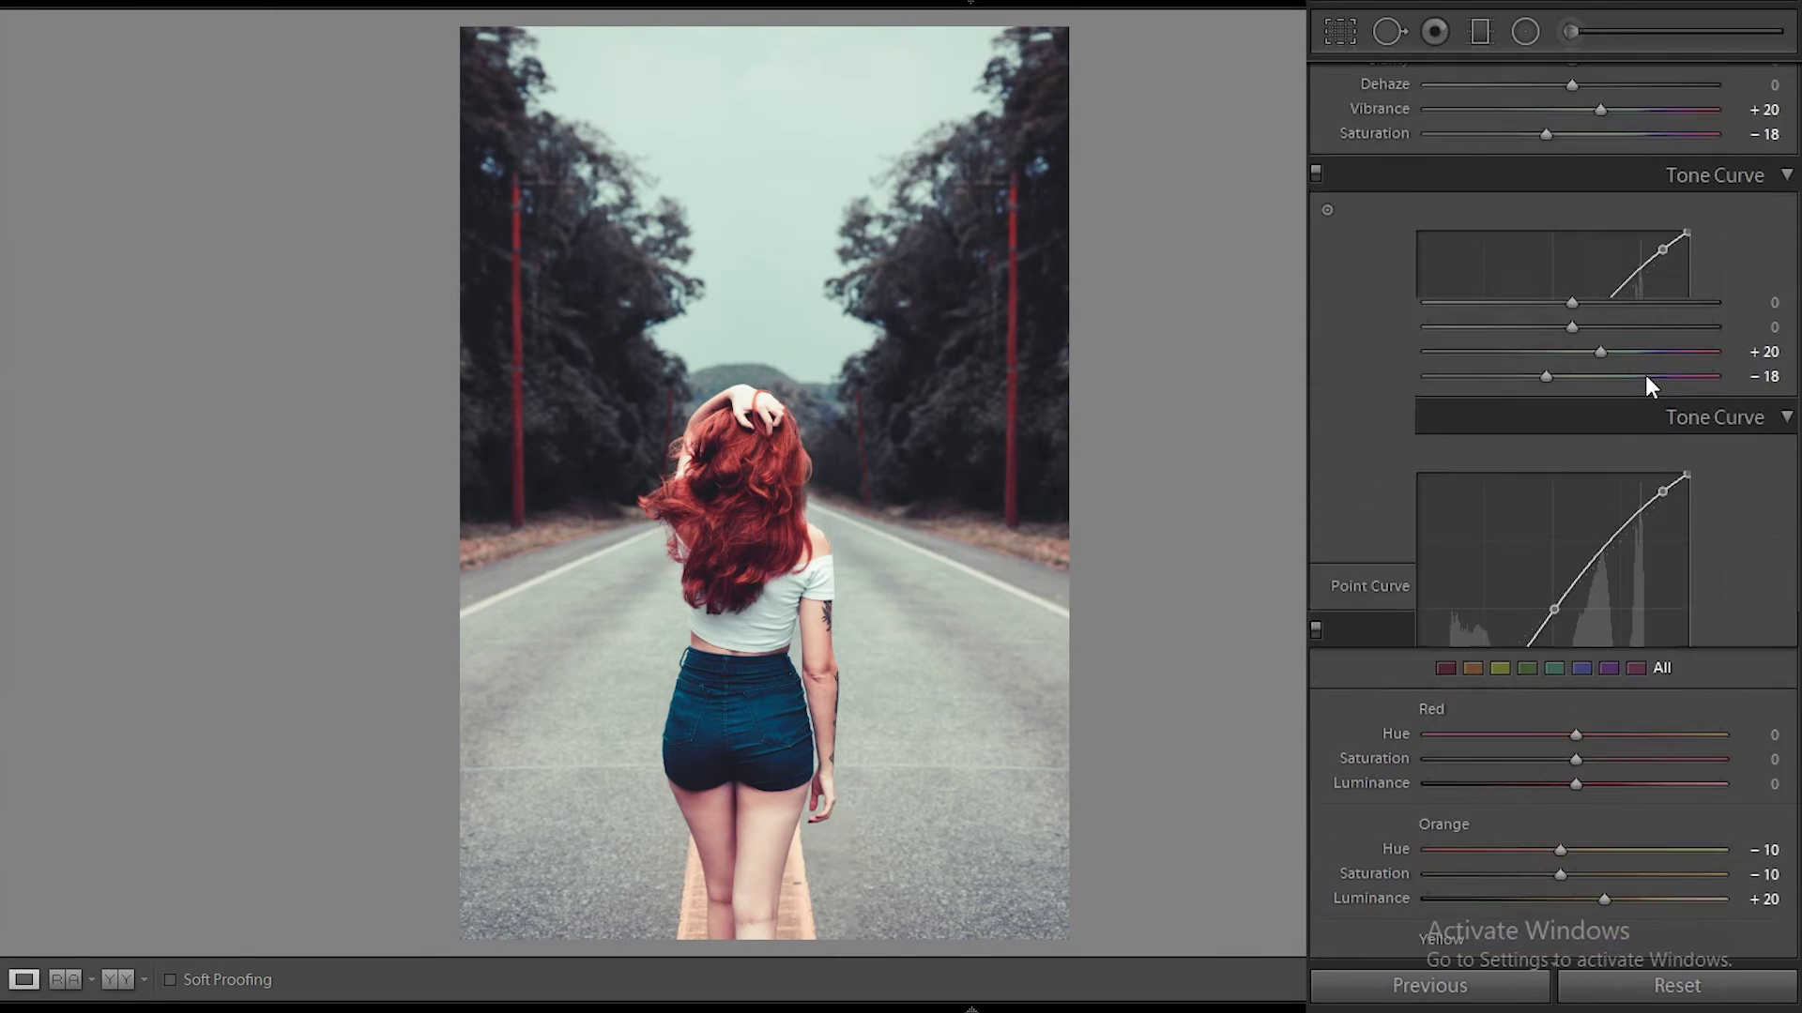
scroll(1646, 374, "up", 3)
scroll(1646, 374, "down", 3)
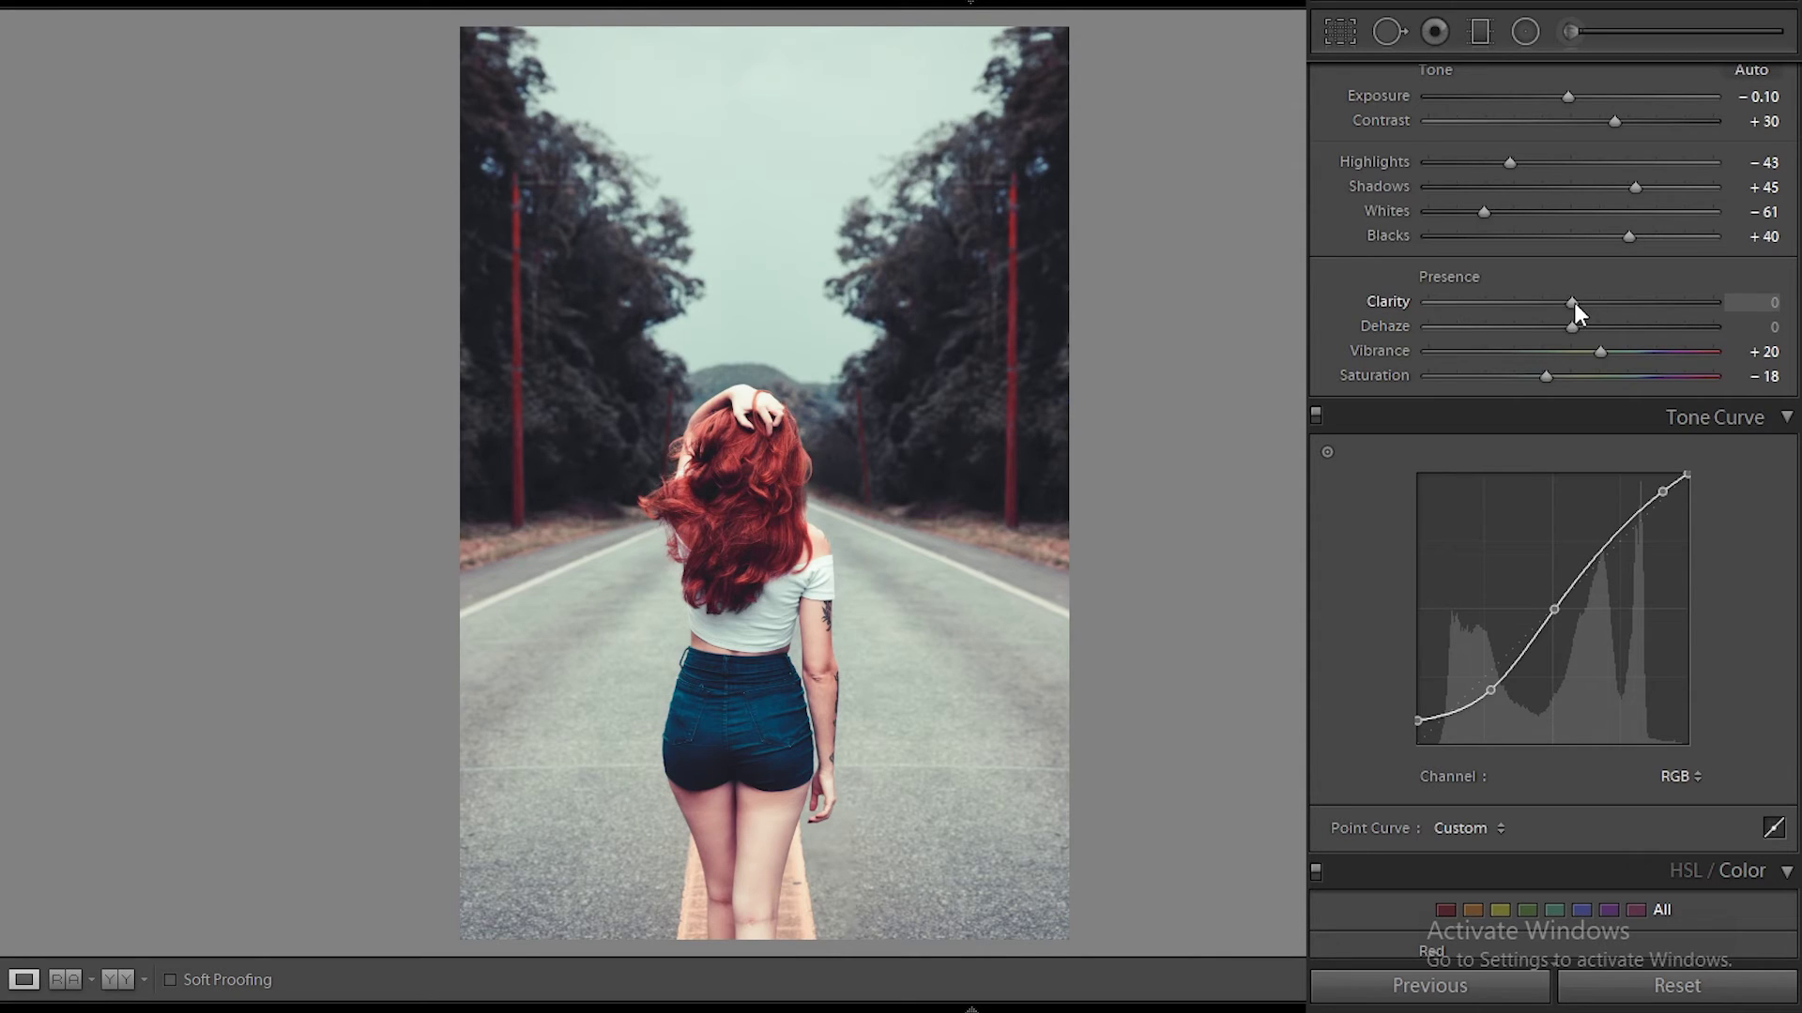
left_click_drag(1568, 302, 1593, 306)
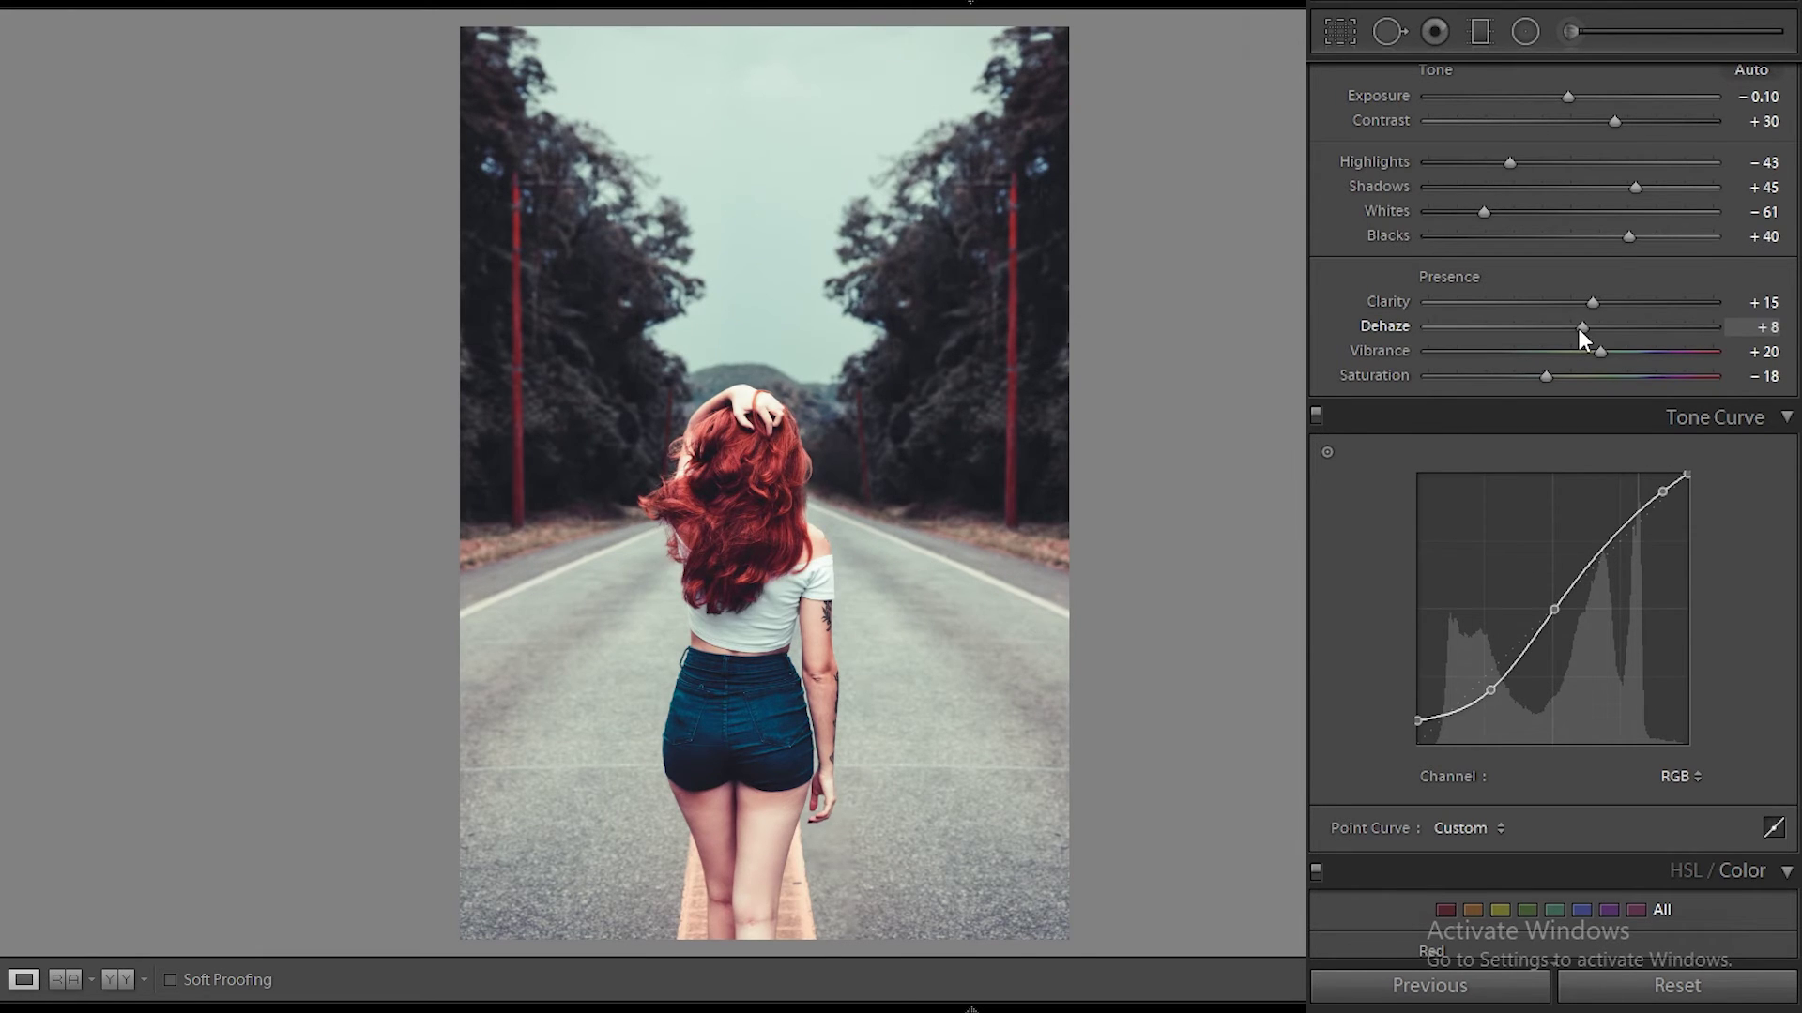
left_click_drag(1579, 329, 1581, 328)
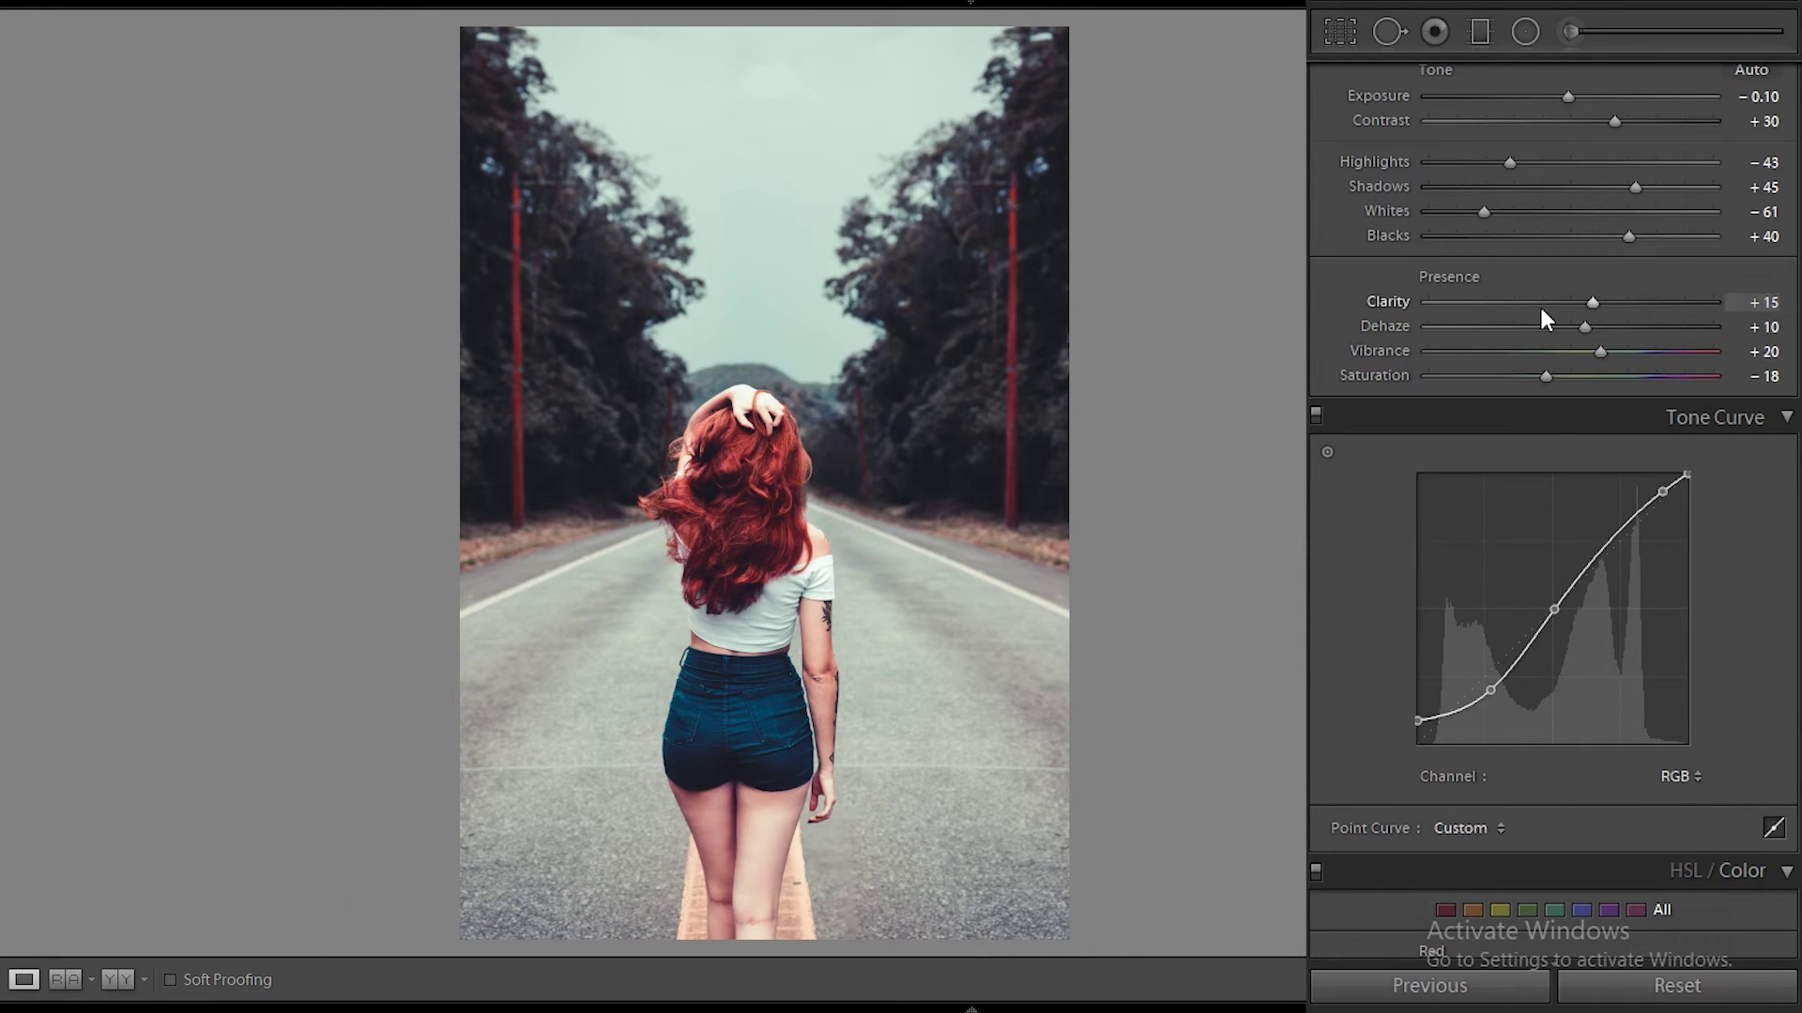
Apply a Highlight Priority post-crop vignette with amount −12.
scroll(1777, 426, "down", 5)
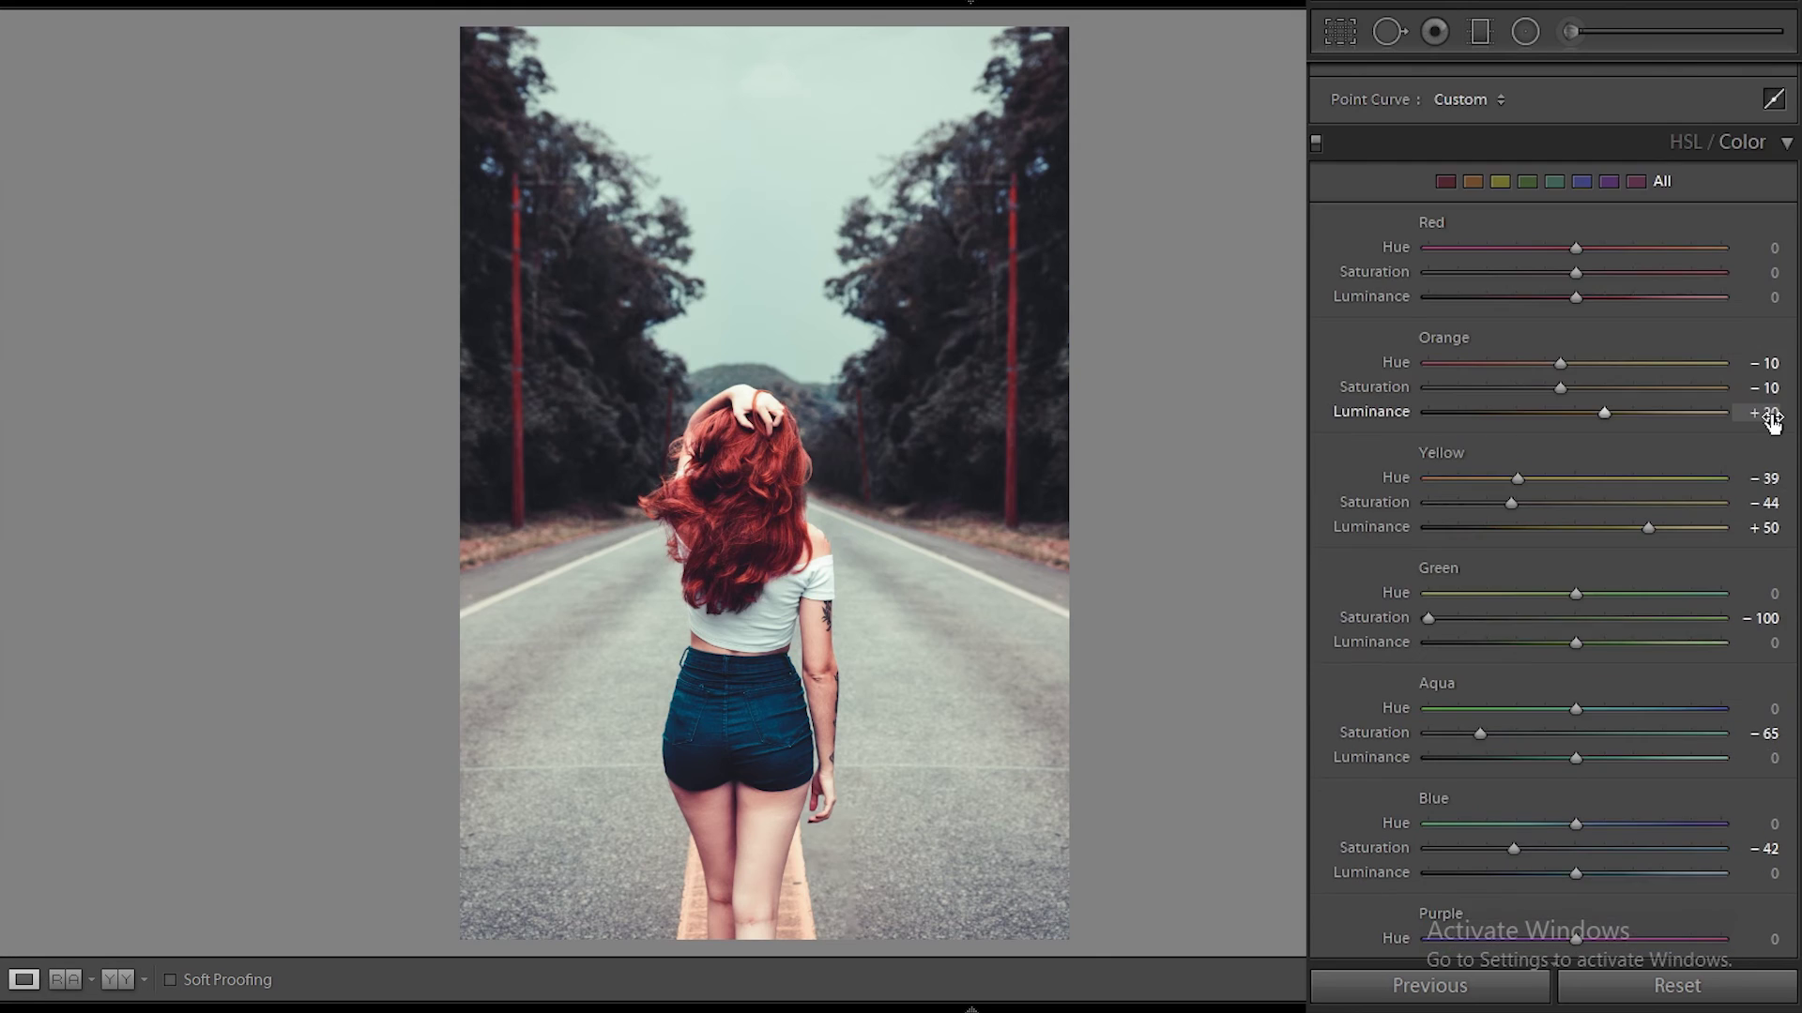
scroll(1777, 427, "down", 5)
scroll(1777, 427, "down", 5)
scroll(1777, 427, "down", 5)
scroll(1764, 427, "down", 5)
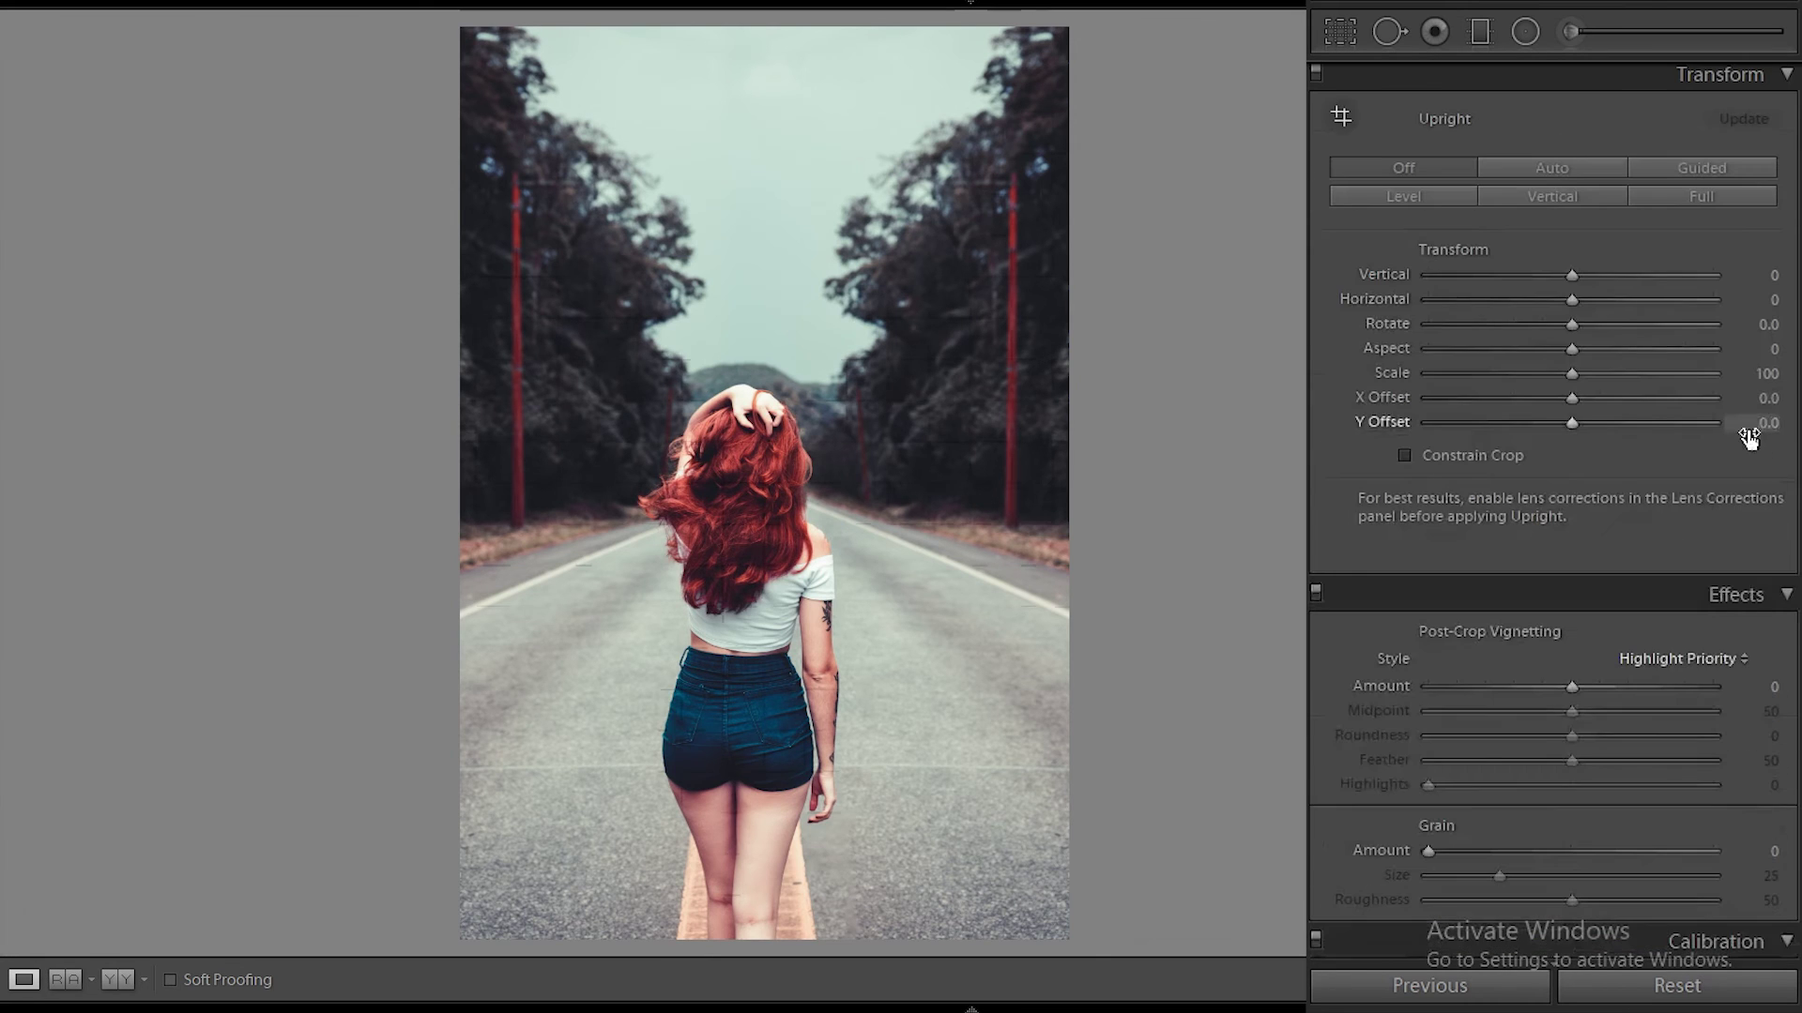
scroll(1627, 366, "up", 3)
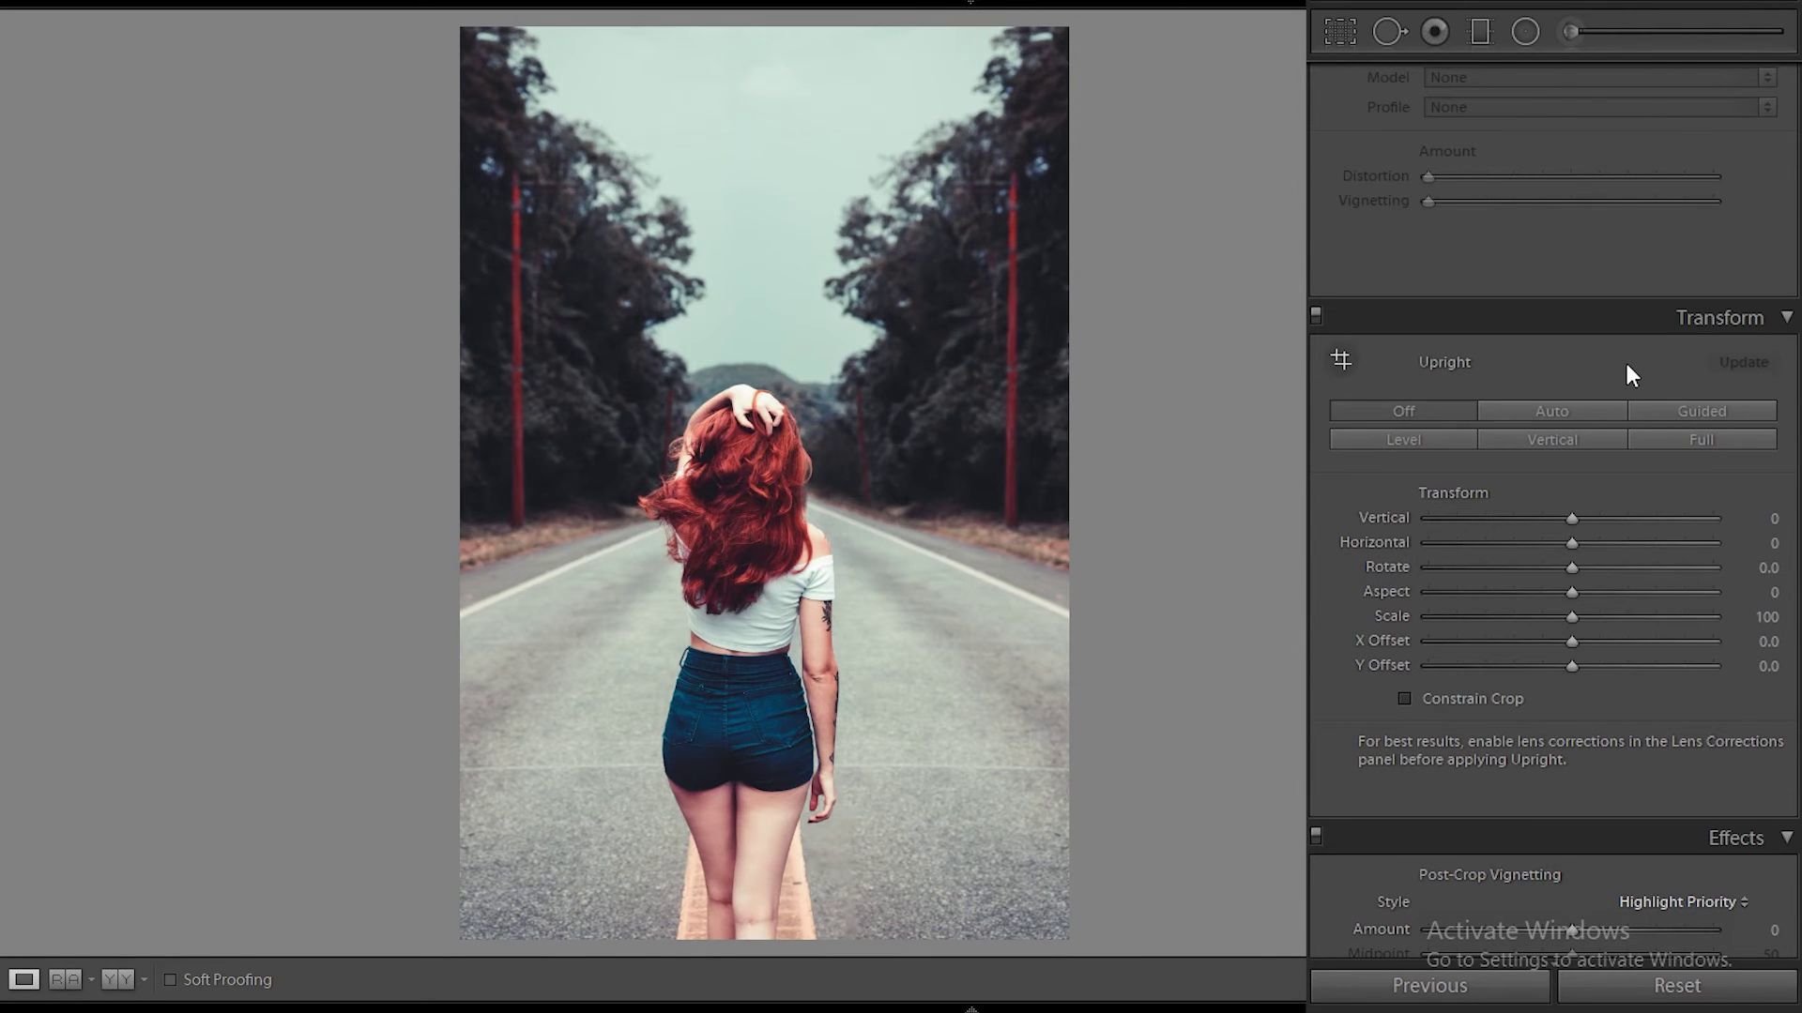
scroll(1657, 547, "down", 5)
scroll(1655, 542, "down", 2)
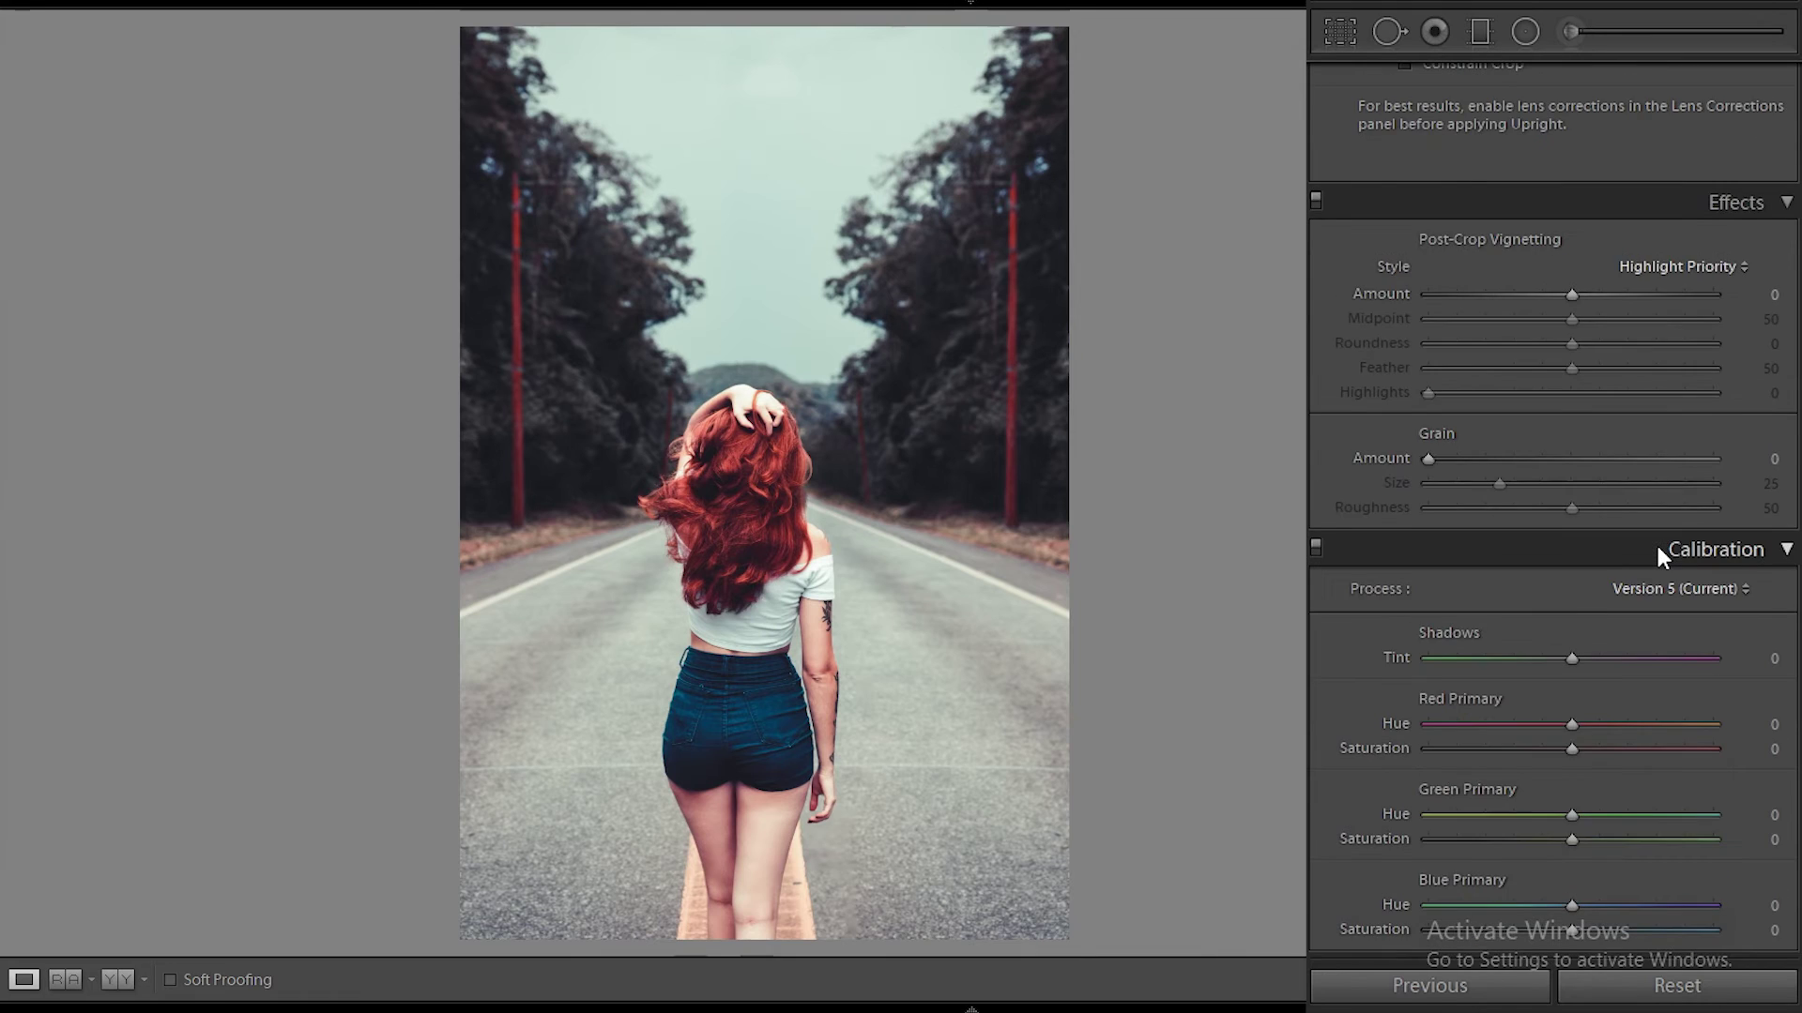
scroll(1657, 546, "up", 3)
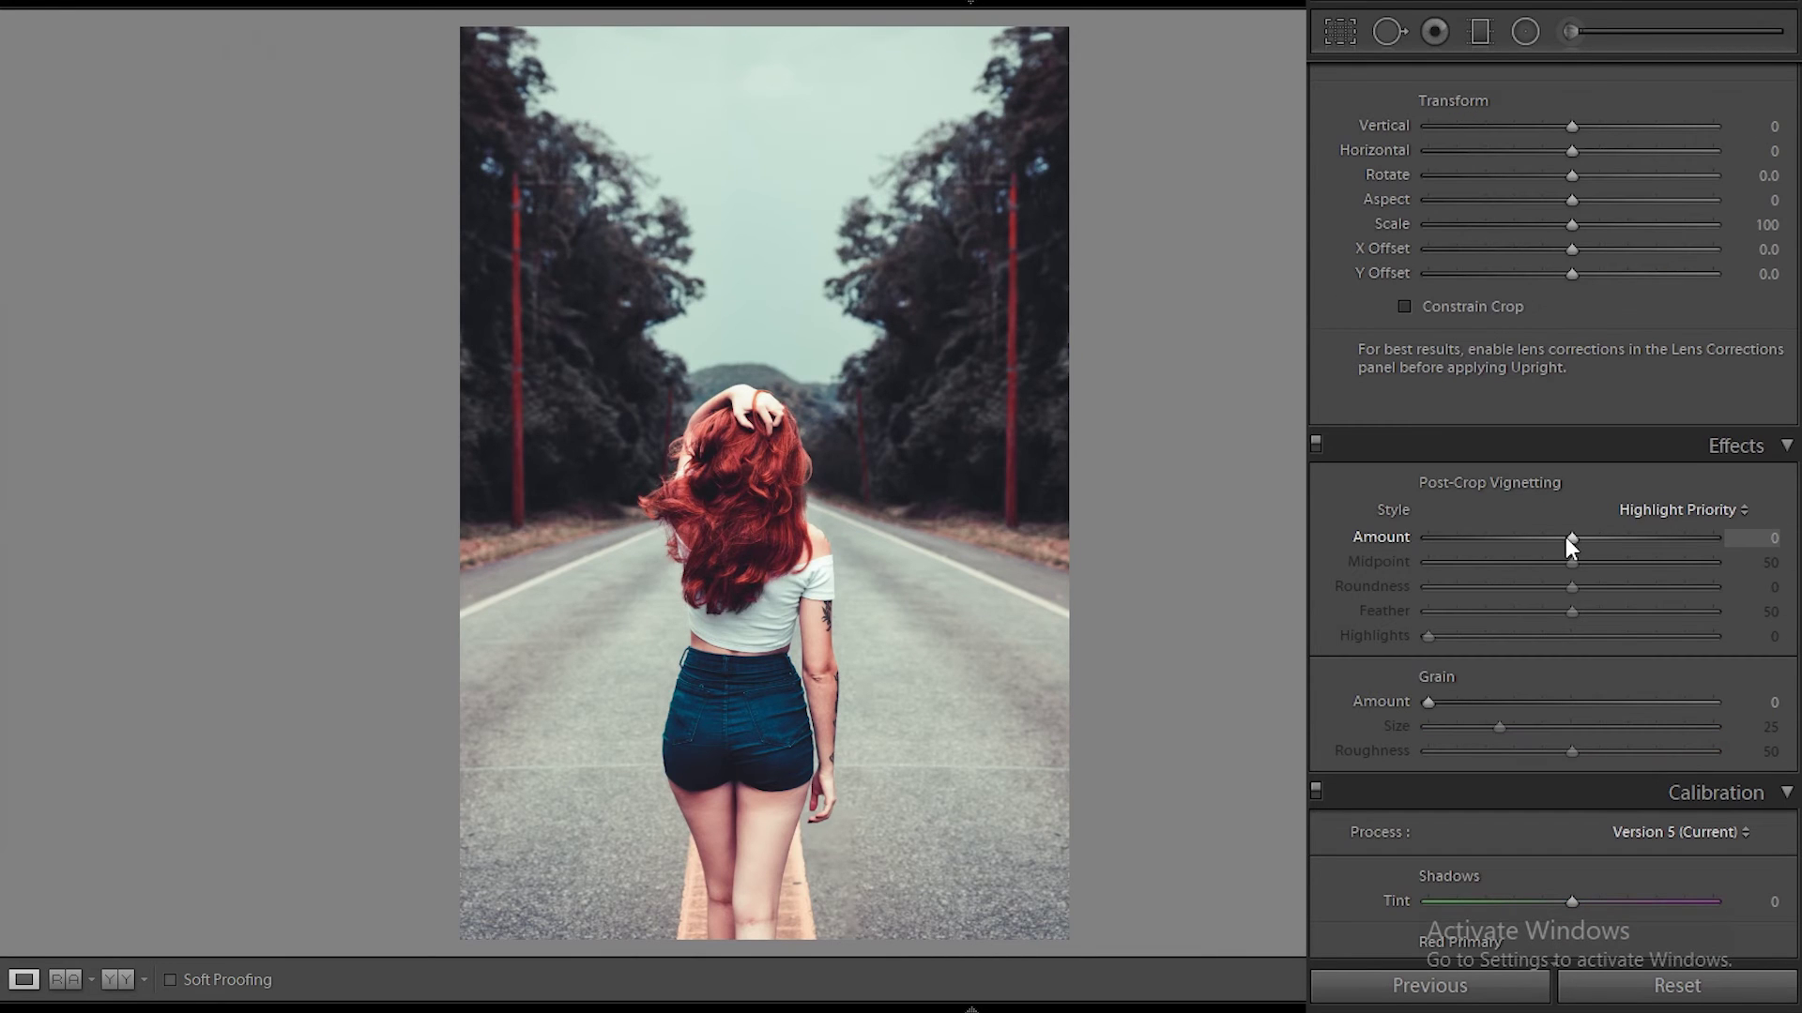
left_click_drag(1567, 537, 1556, 548)
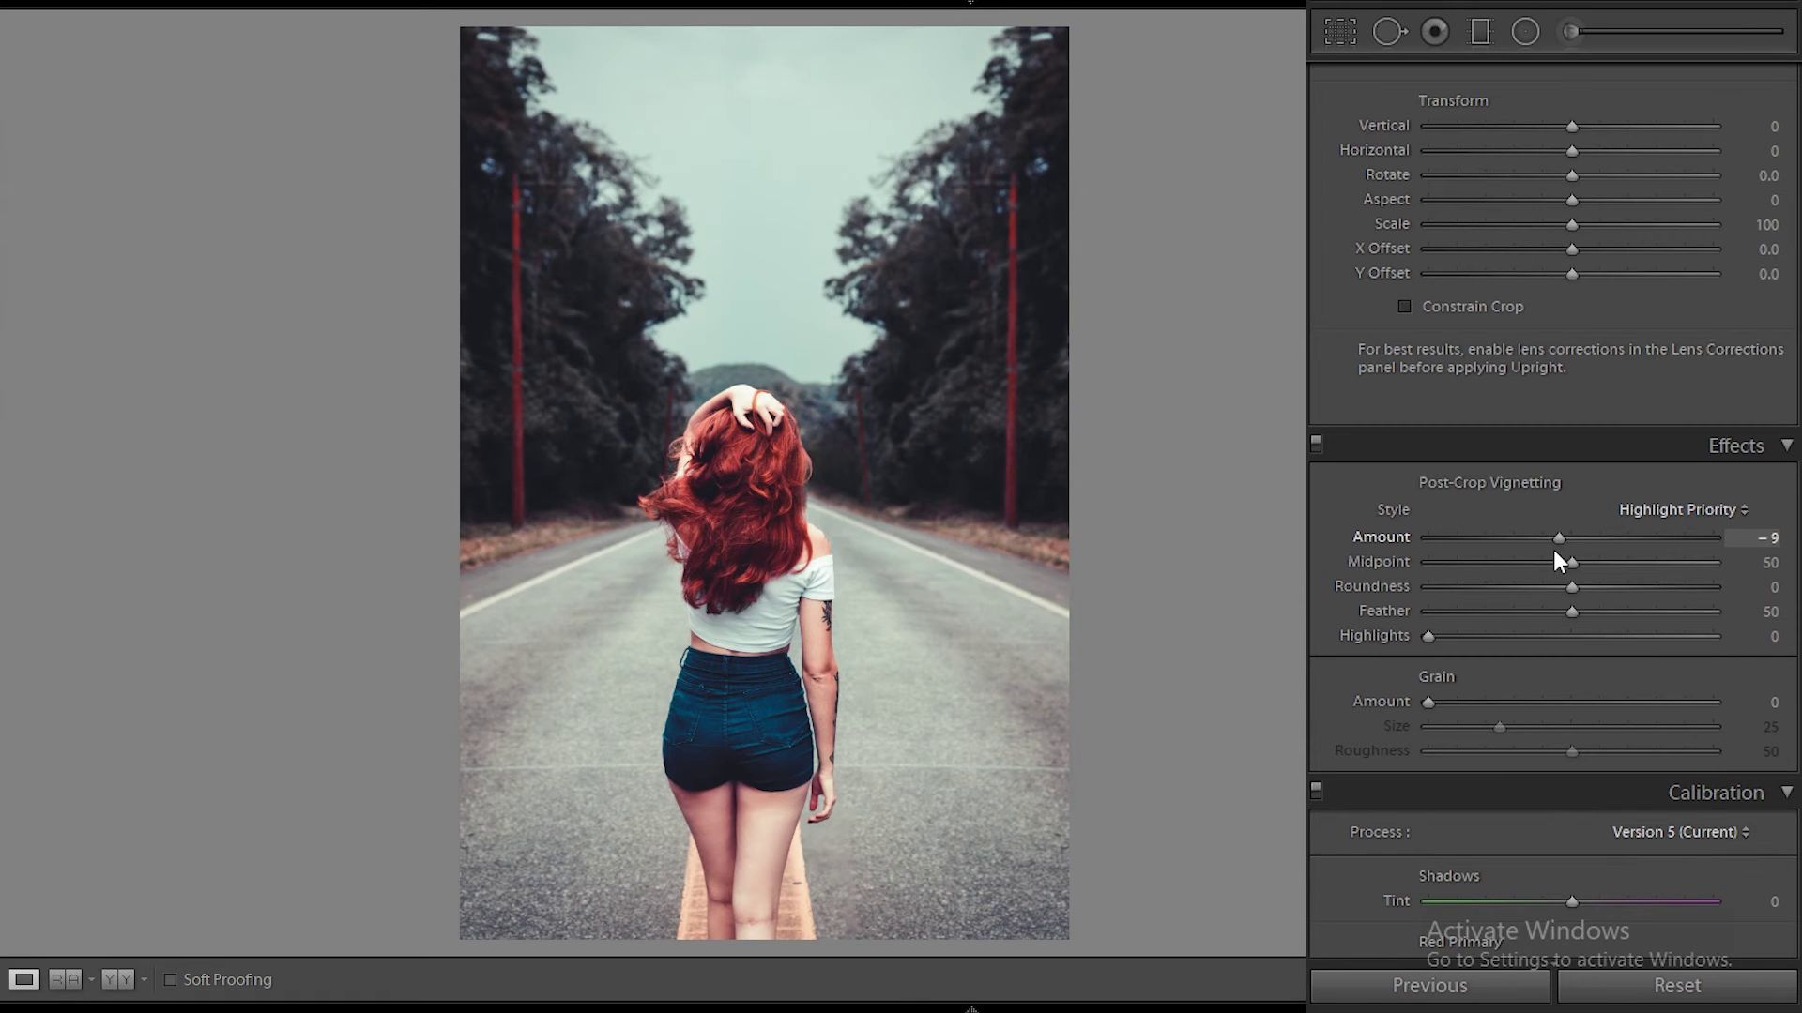
left_click_drag(1554, 551, 1549, 552)
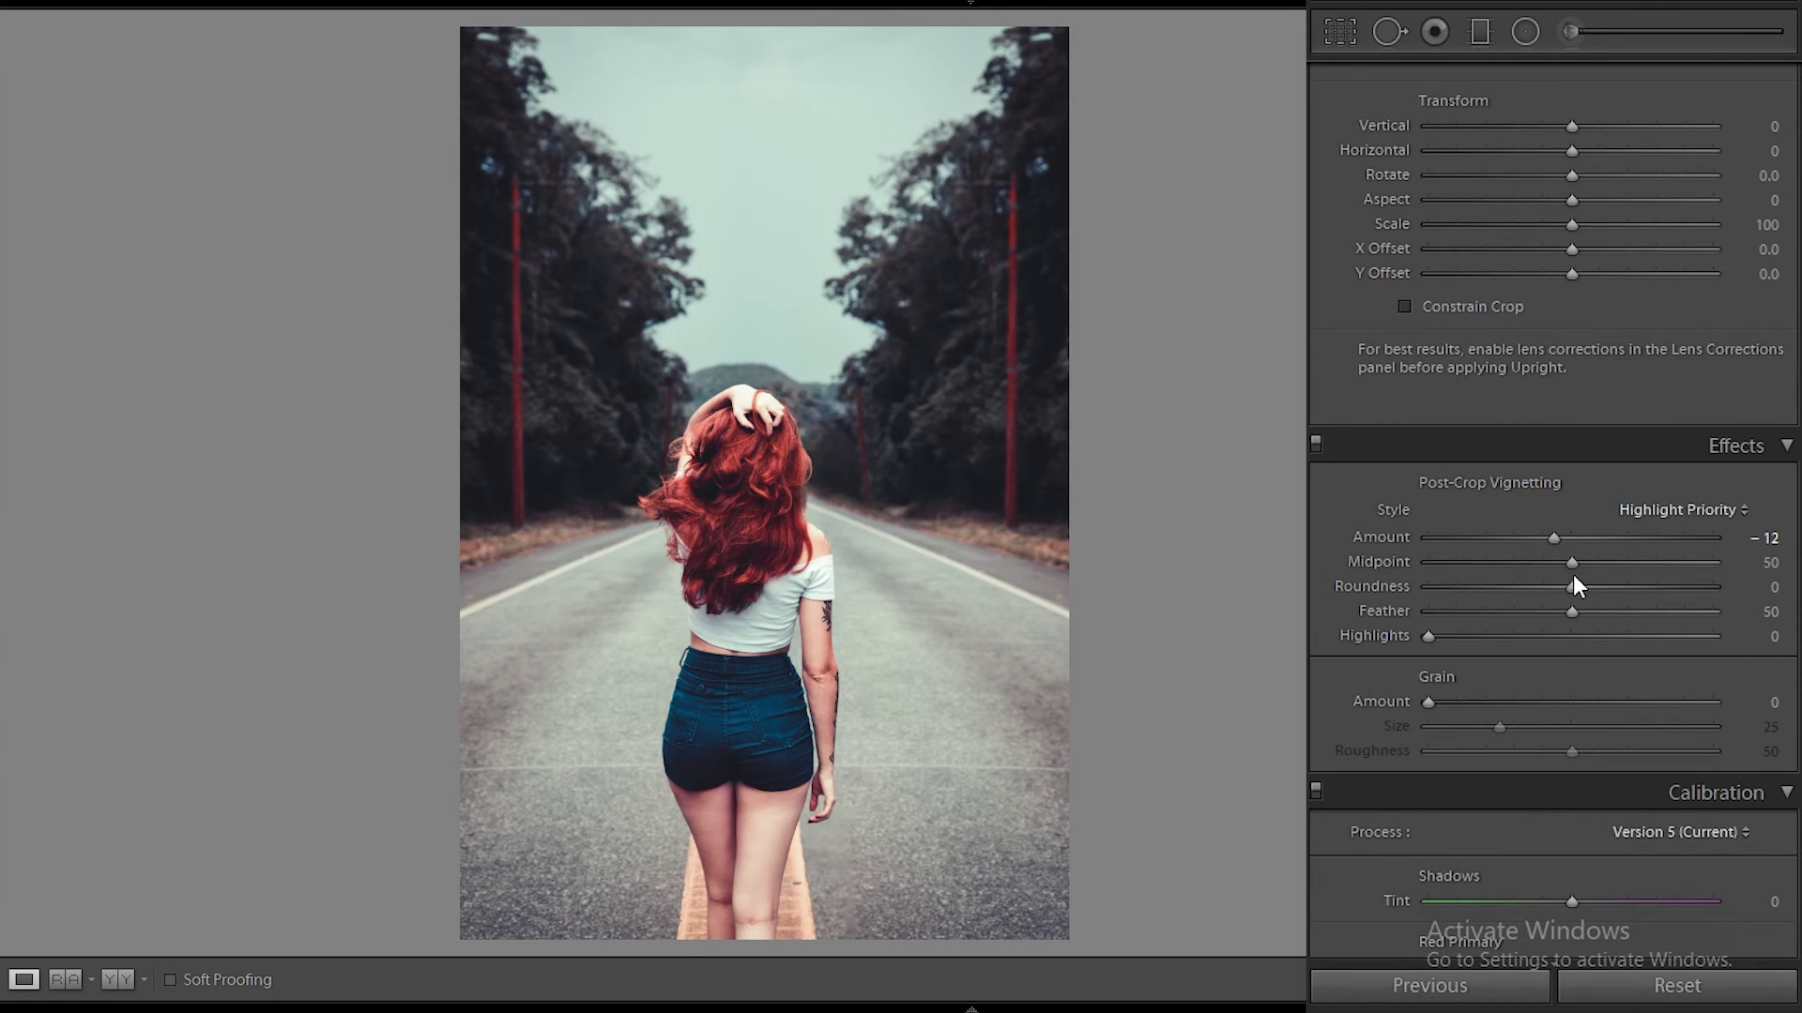
Set the sharpening amount to 12.
scroll(1585, 533, "up", 3)
scroll(1586, 524, "up", 5)
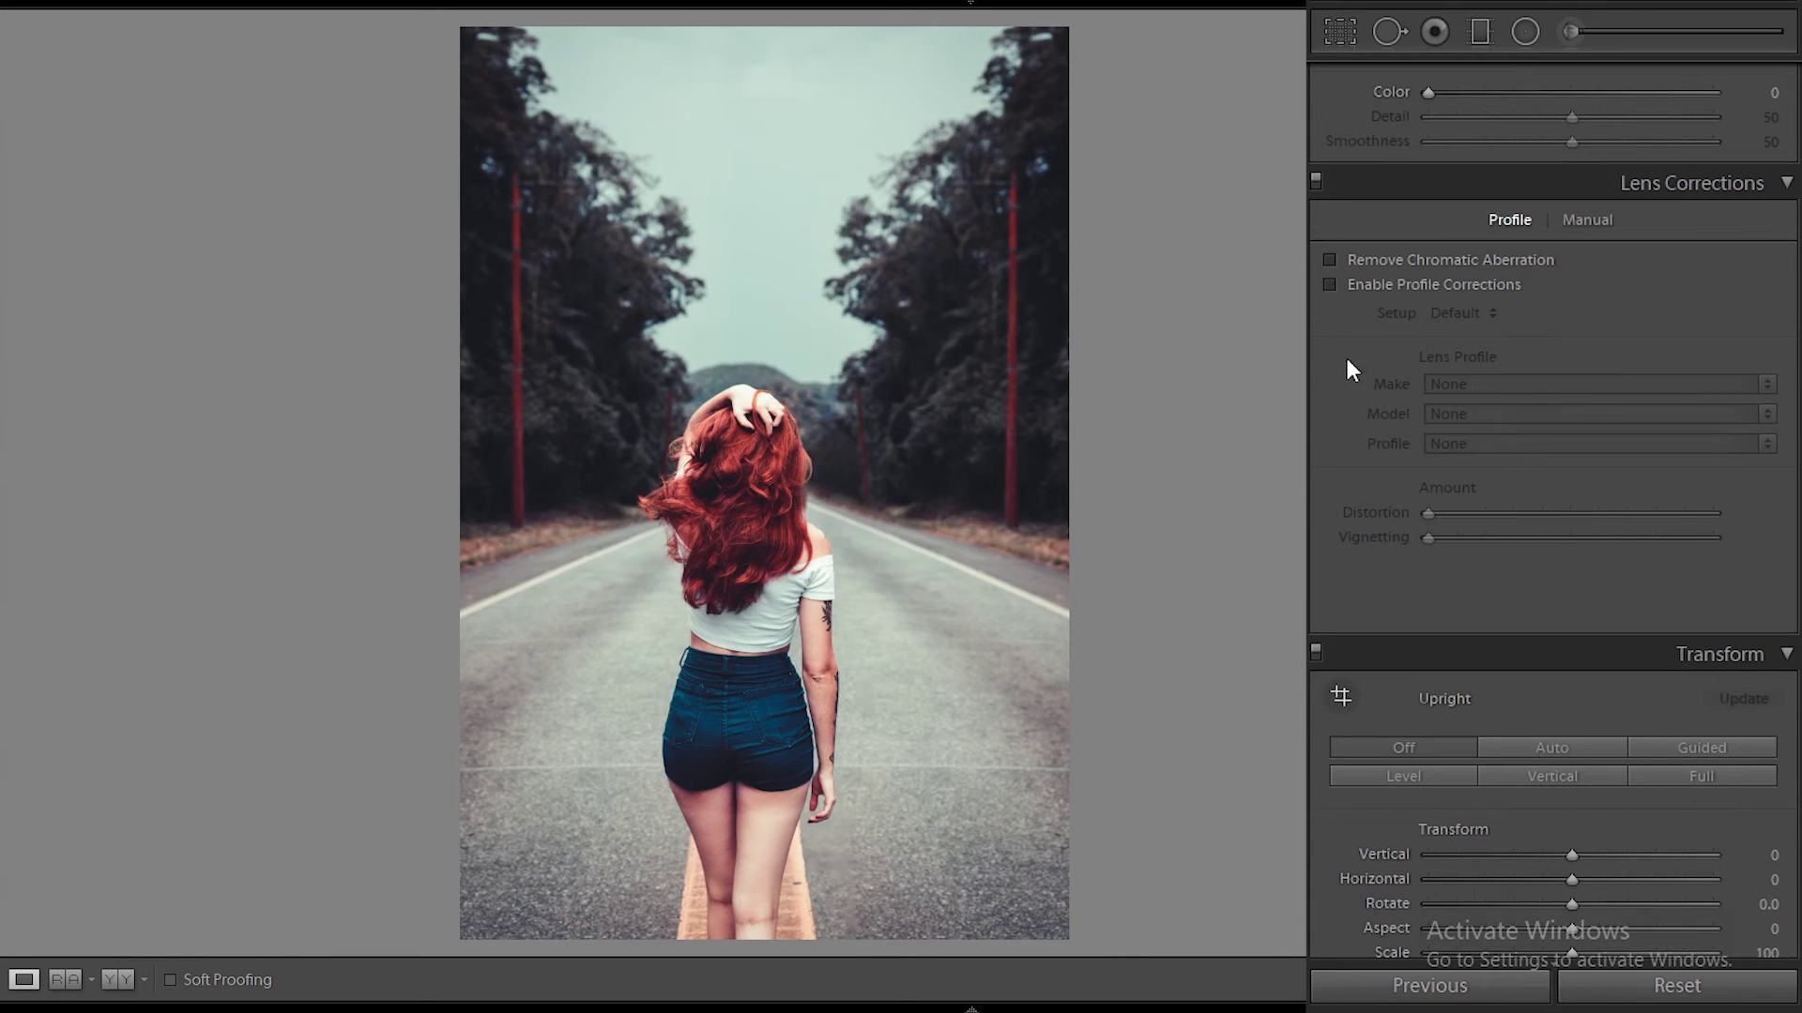
scroll(1670, 328, "up", 3)
scroll(1443, 348, "up", 3)
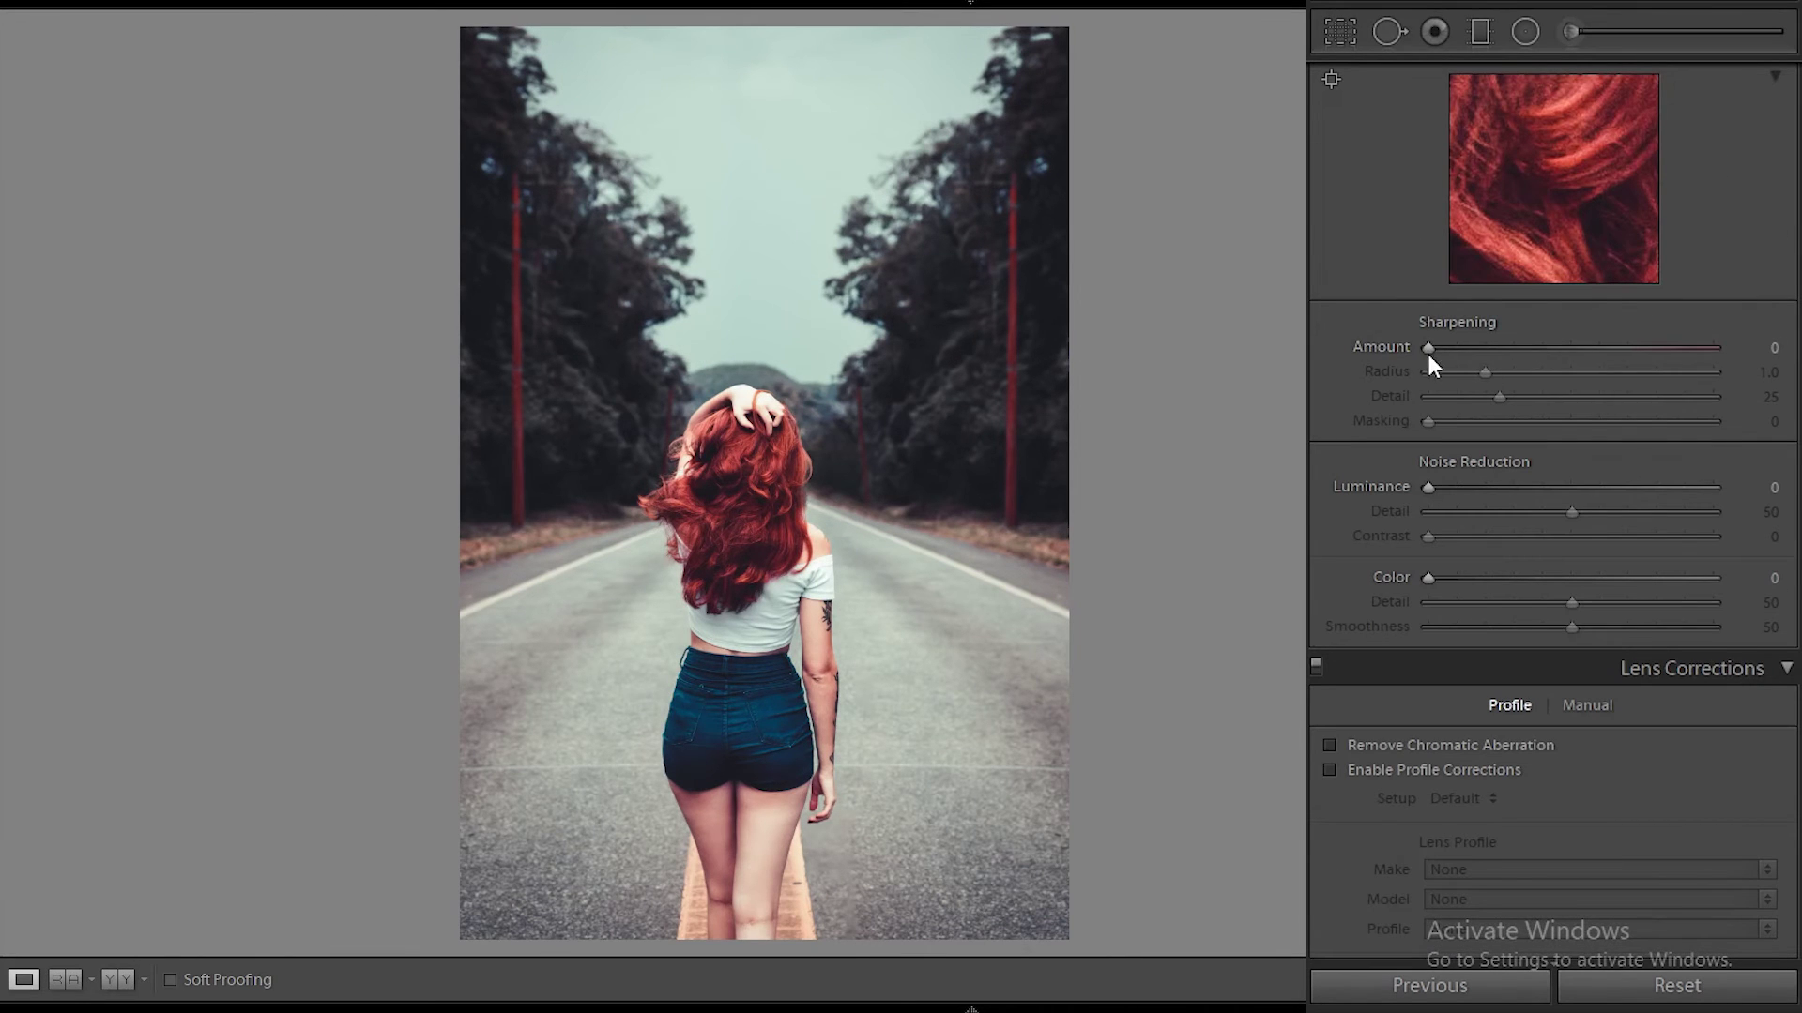
left_click_drag(1426, 347, 1450, 349)
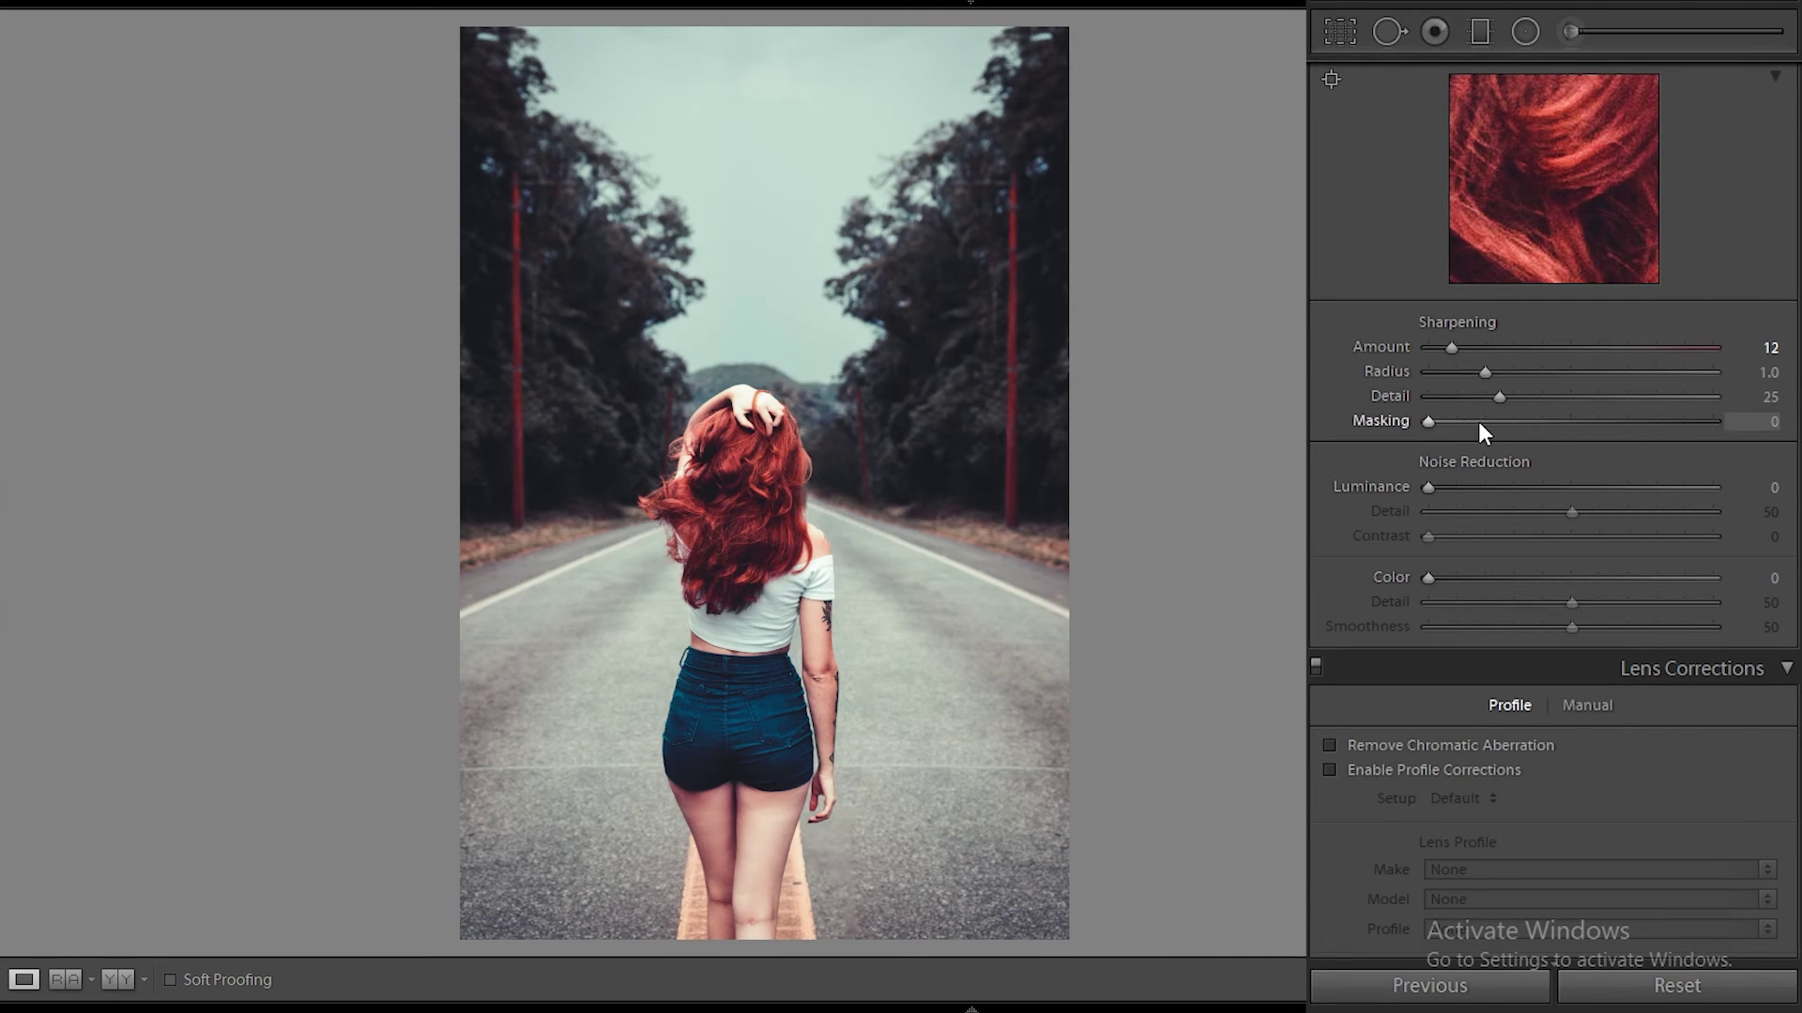
Set luminance noise reduction to 20 and colour noise reduction to 24.
scroll(1600, 439, "down", 3)
scroll(1501, 394, "up", 3)
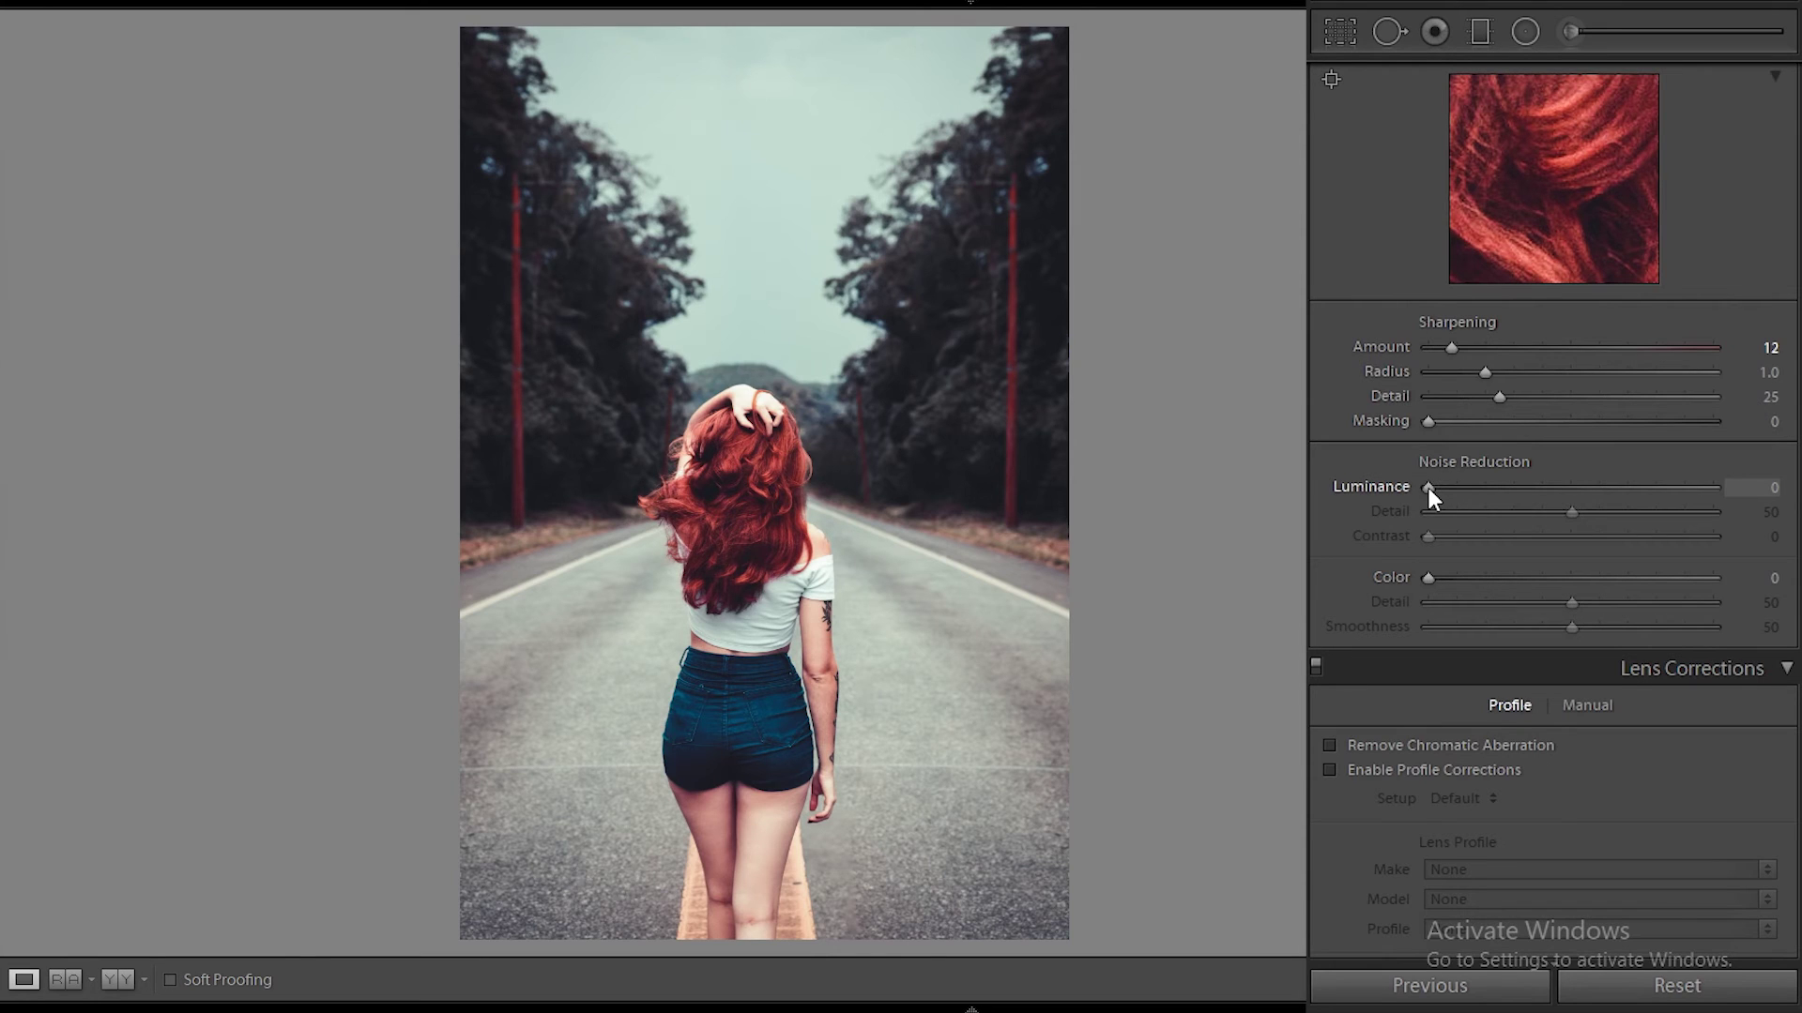
left_click_drag(1428, 488, 1466, 493)
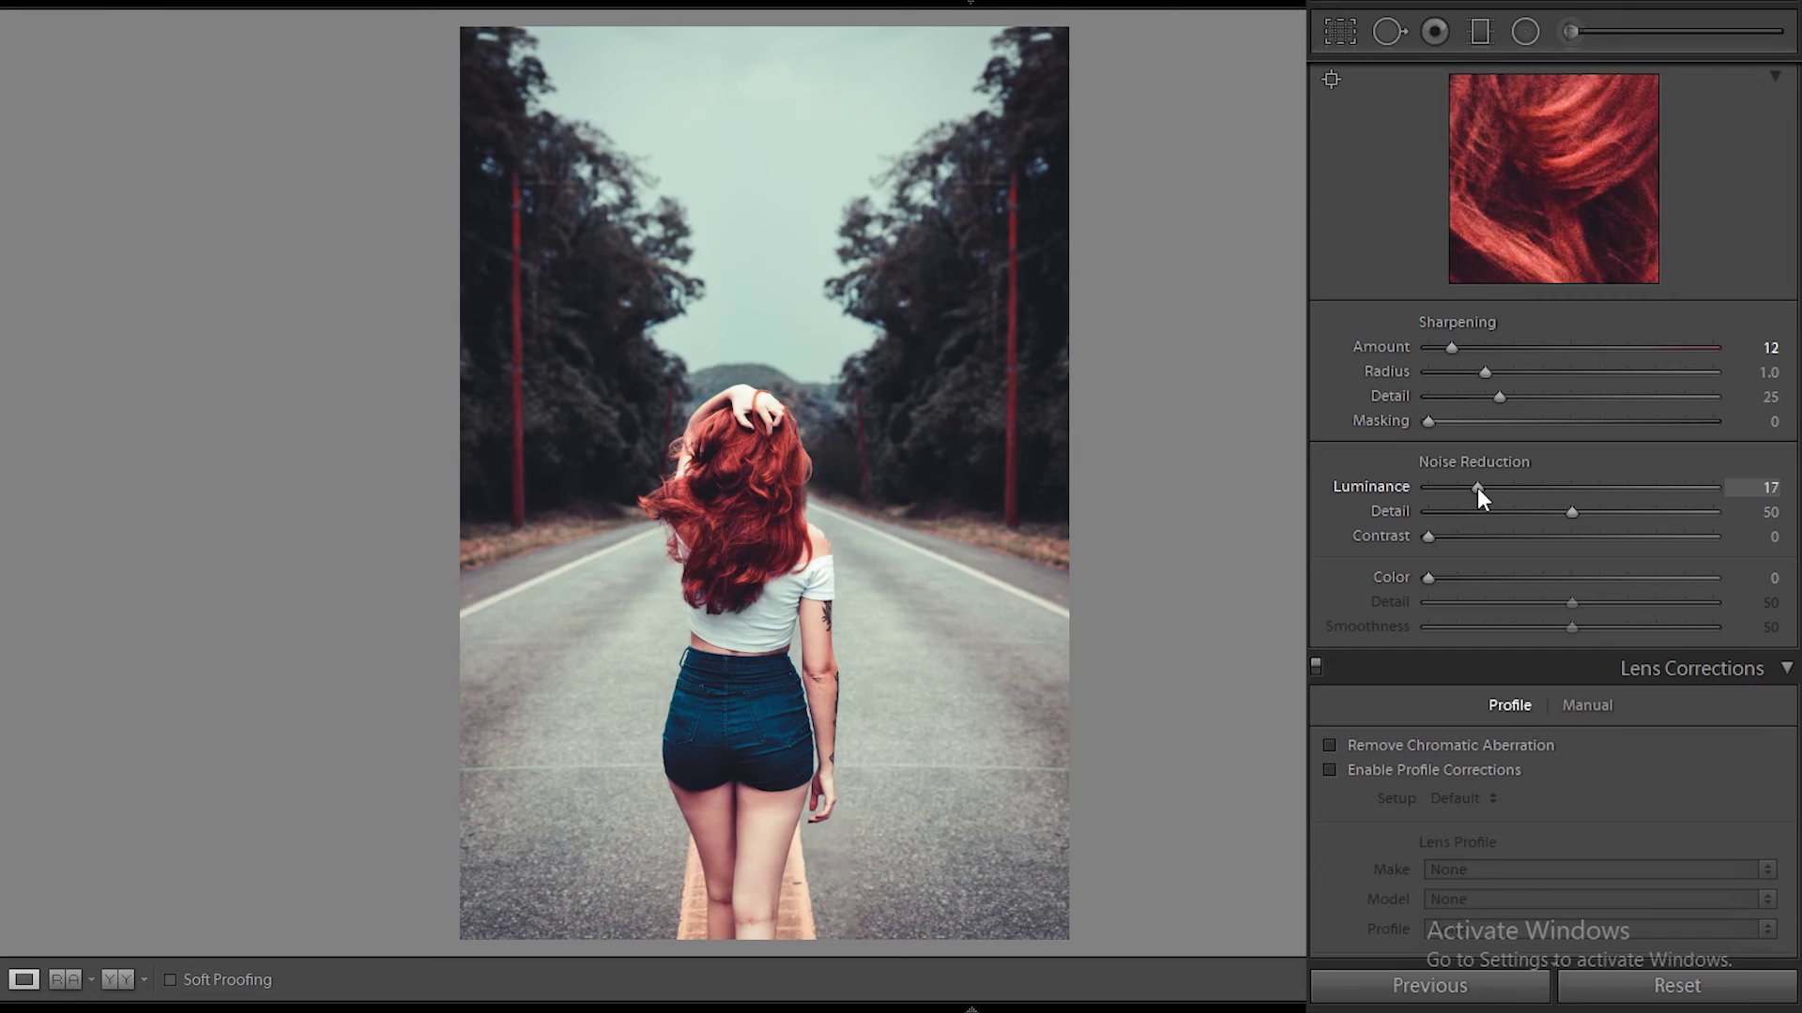
left_click_drag(1479, 498, 1495, 488)
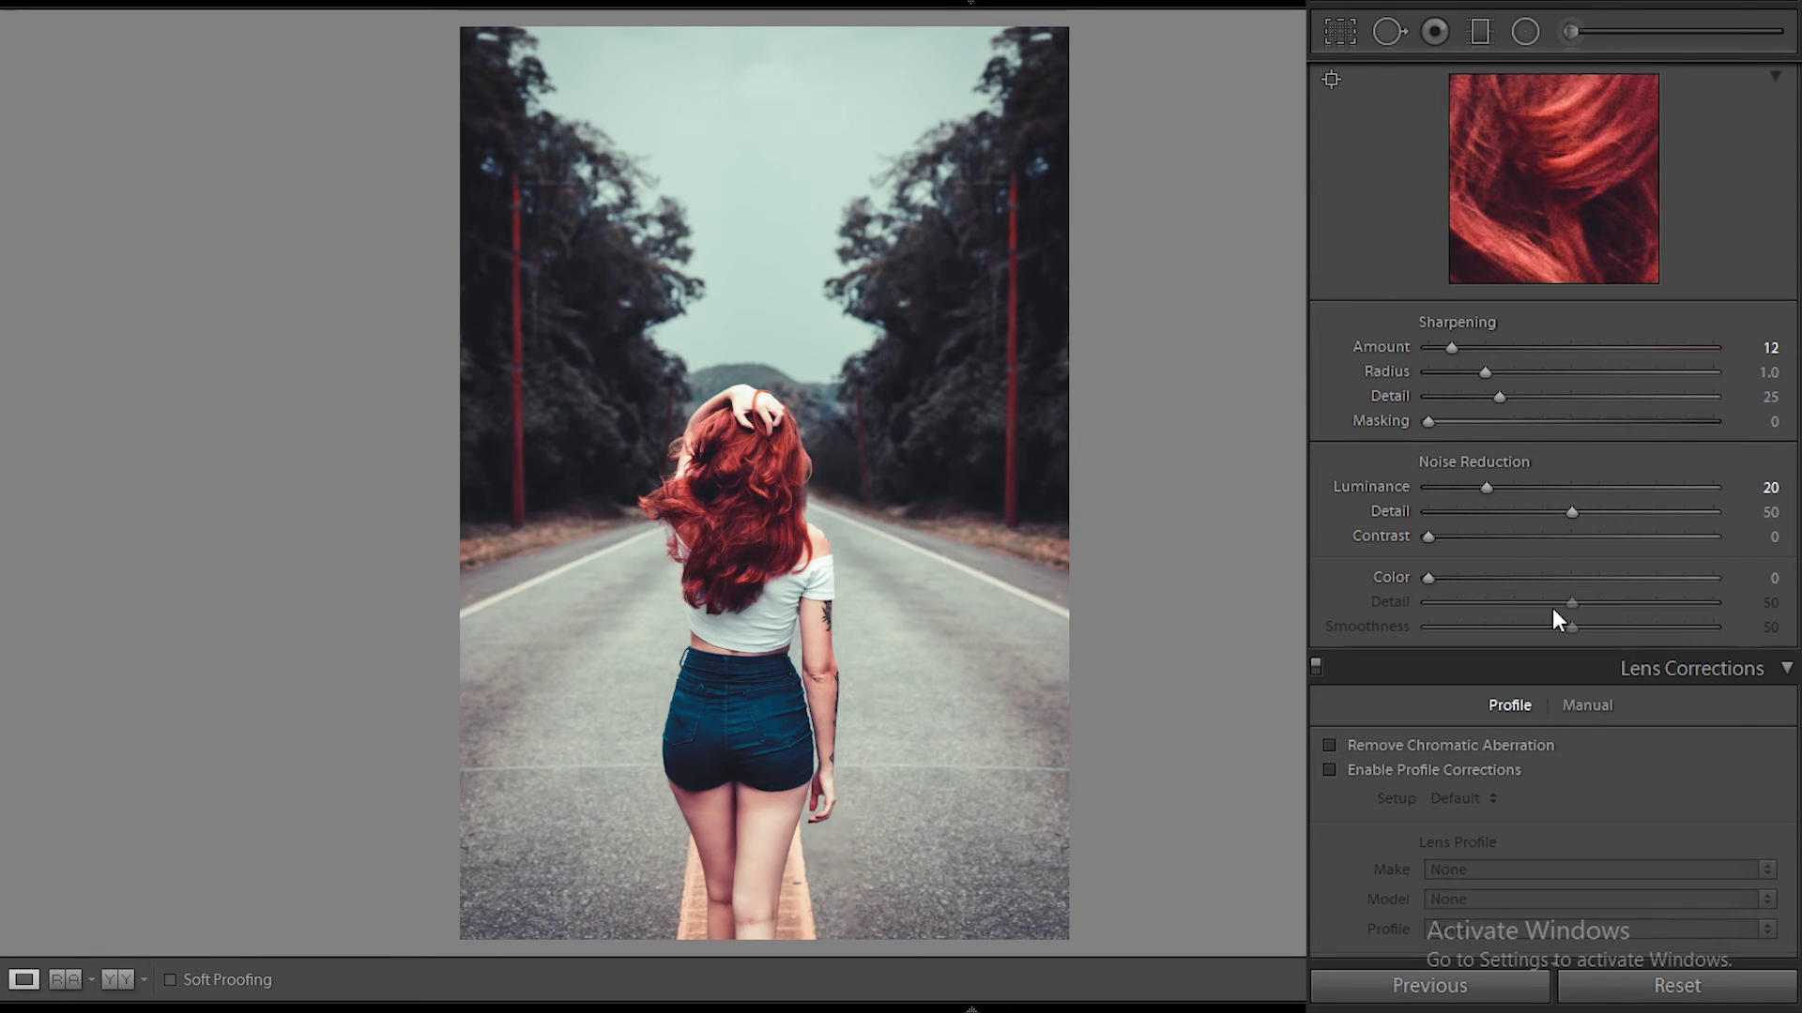
left_click_drag(1427, 582, 1455, 583)
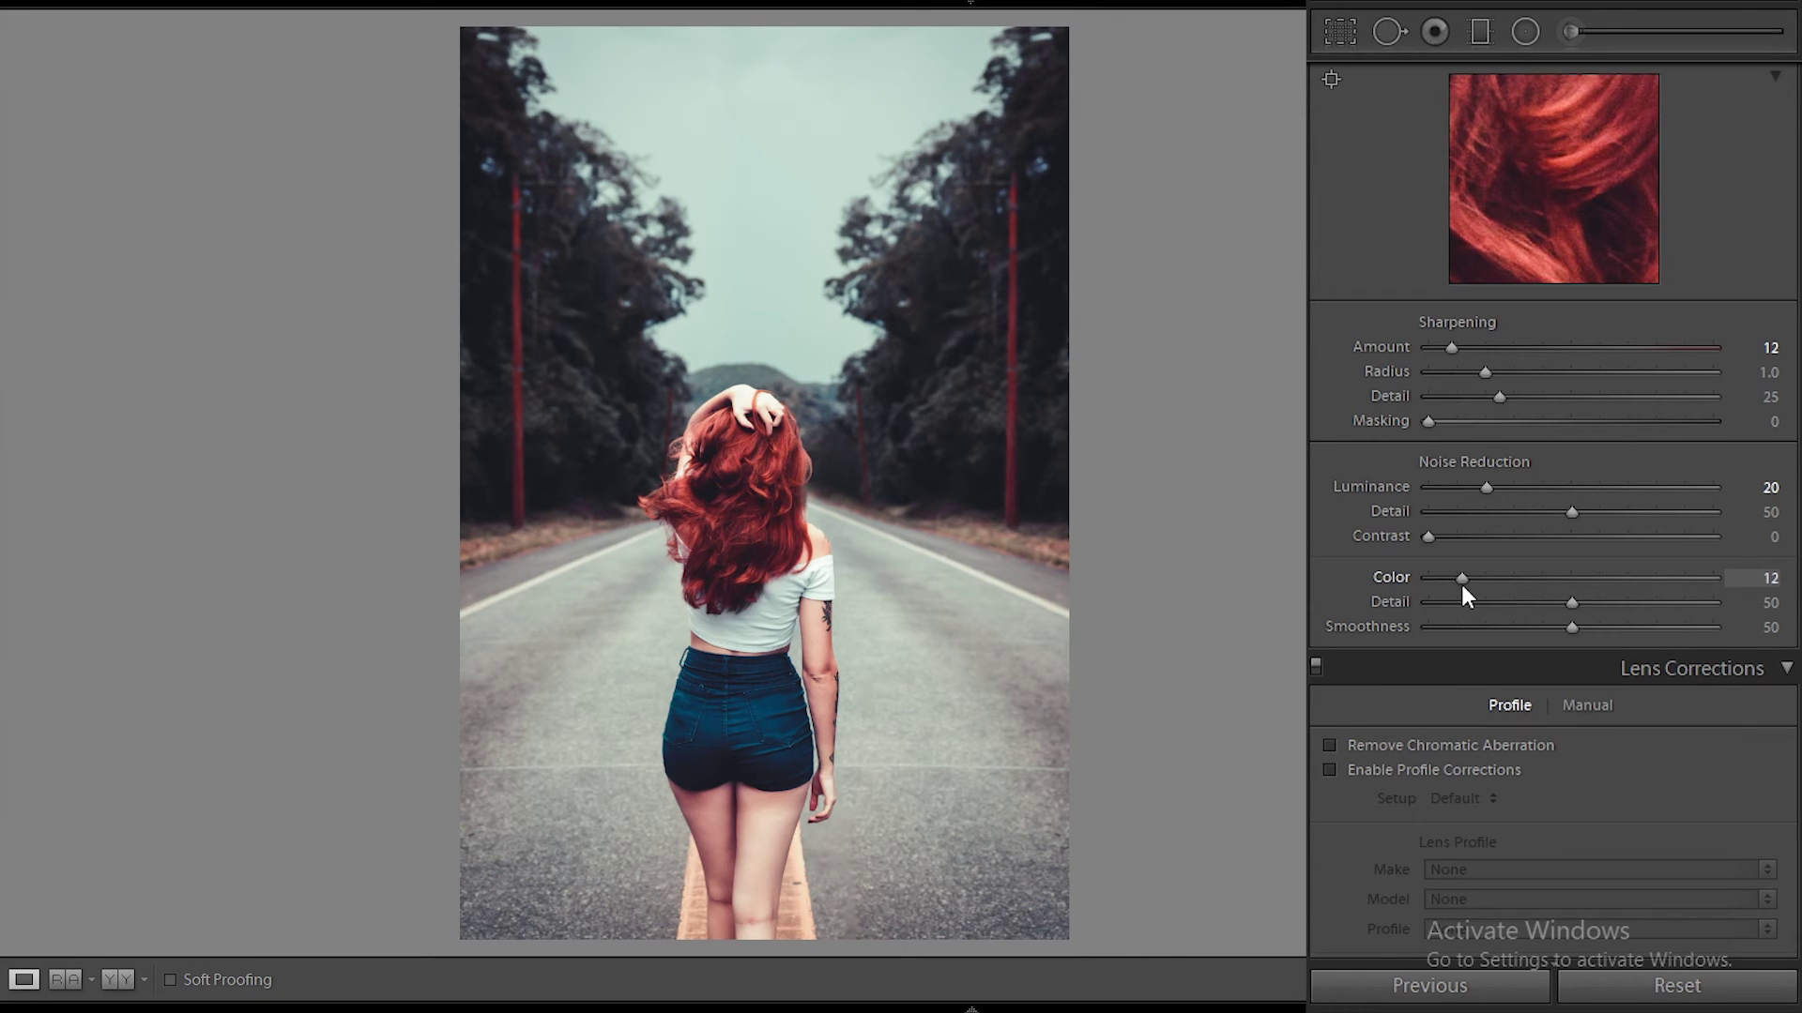
left_click_drag(1483, 588, 1490, 590)
Scroll to the Calibration panel and raise Red Primary Saturation to +2.
scroll(1702, 615, "down", 5)
scroll(1704, 616, "up", 8)
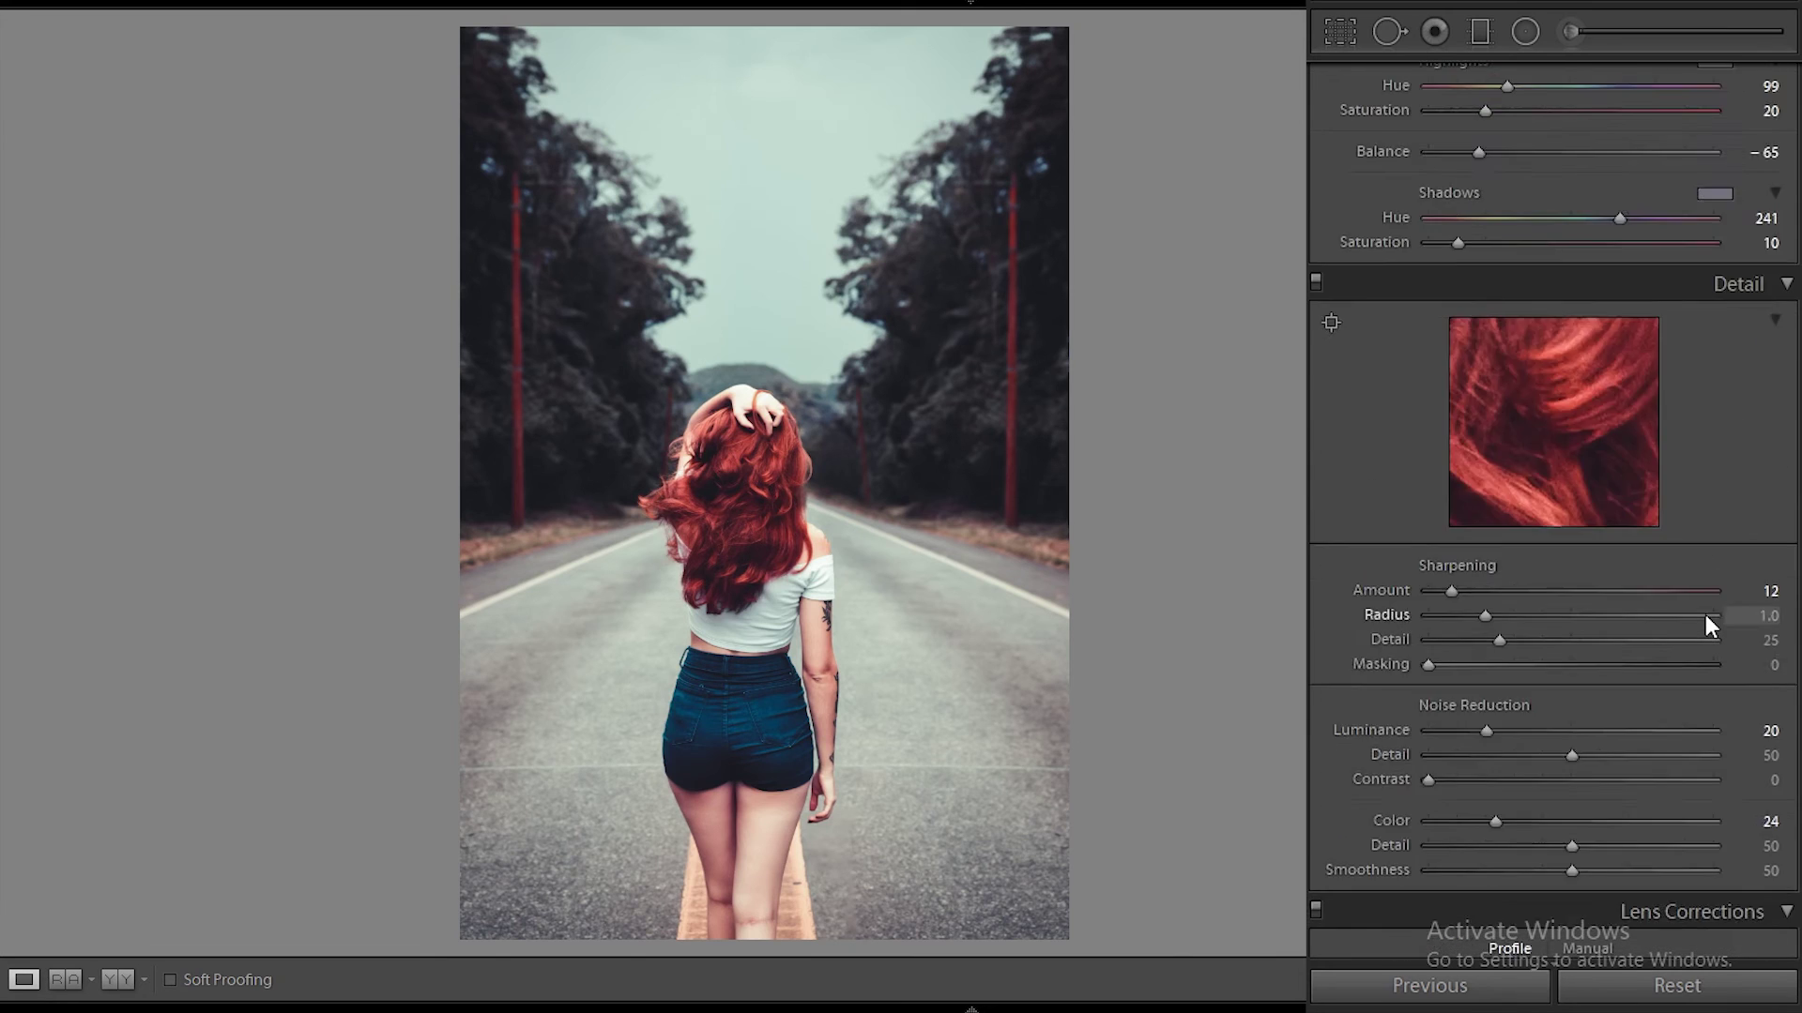
scroll(1704, 615, "down", 5)
scroll(1704, 615, "down", 5)
scroll(1704, 616, "down", 2)
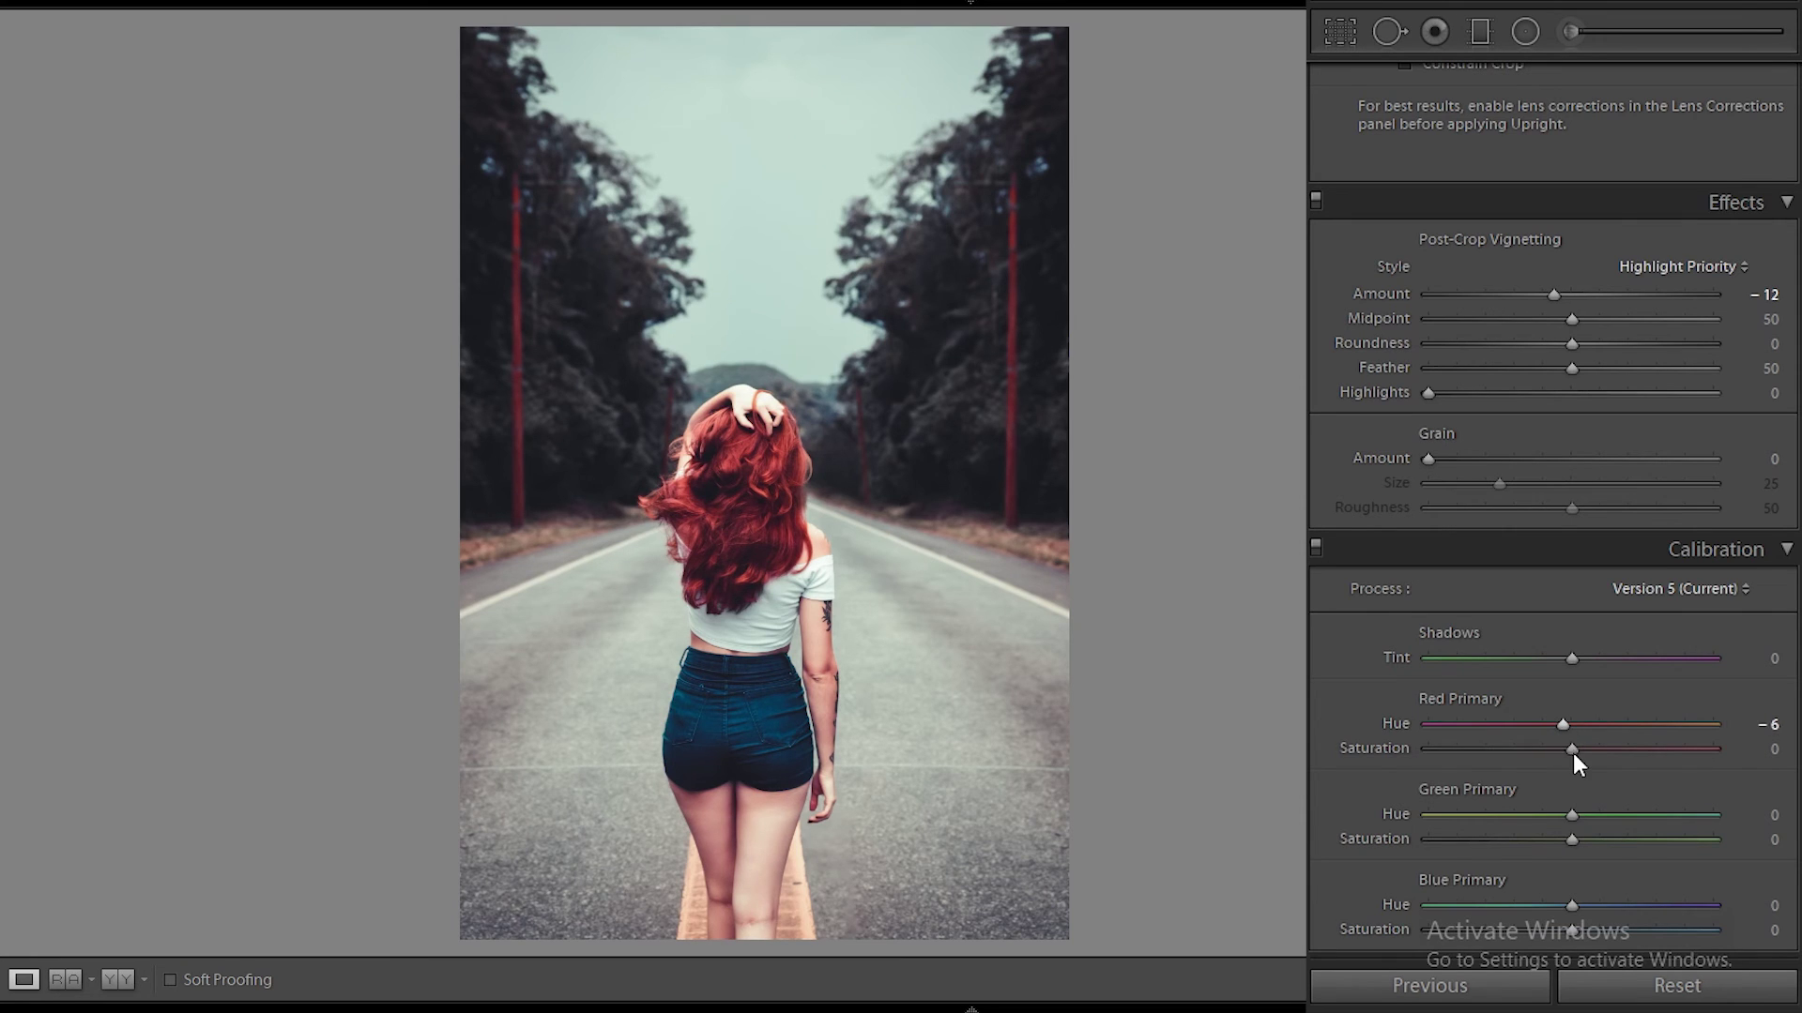
mouse_move(1571, 751)
left_mouse_down()
mouse_move(1507, 751)
mouse_move(1706, 754)
mouse_move(1527, 754)
mouse_move(1556, 752)
left_mouse_up()
left_click(1568, 748)
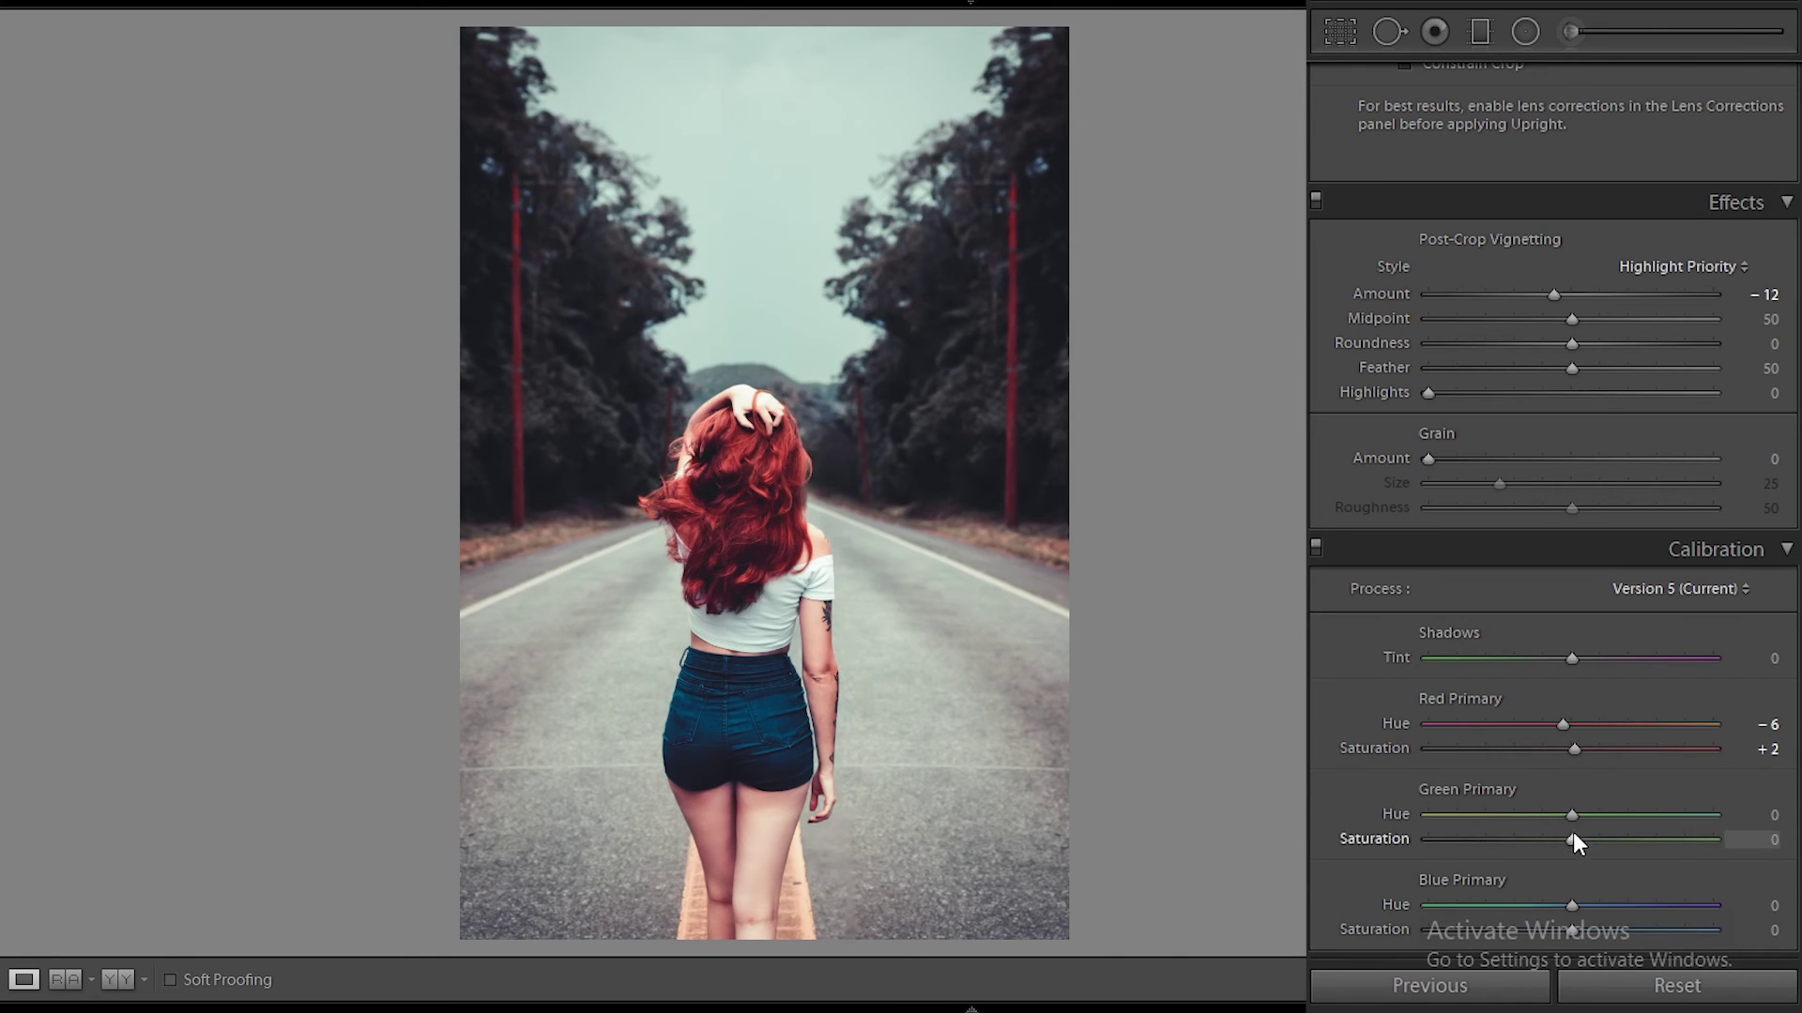
Set Green Primary Hue to -4 and shift Blue Primary Hue slightly negative, to -4.
scroll(1573, 819, "down", 5)
mouse_move(1581, 818)
left_mouse_down()
mouse_move(1392, 820)
mouse_move(1665, 827)
left_mouse_up()
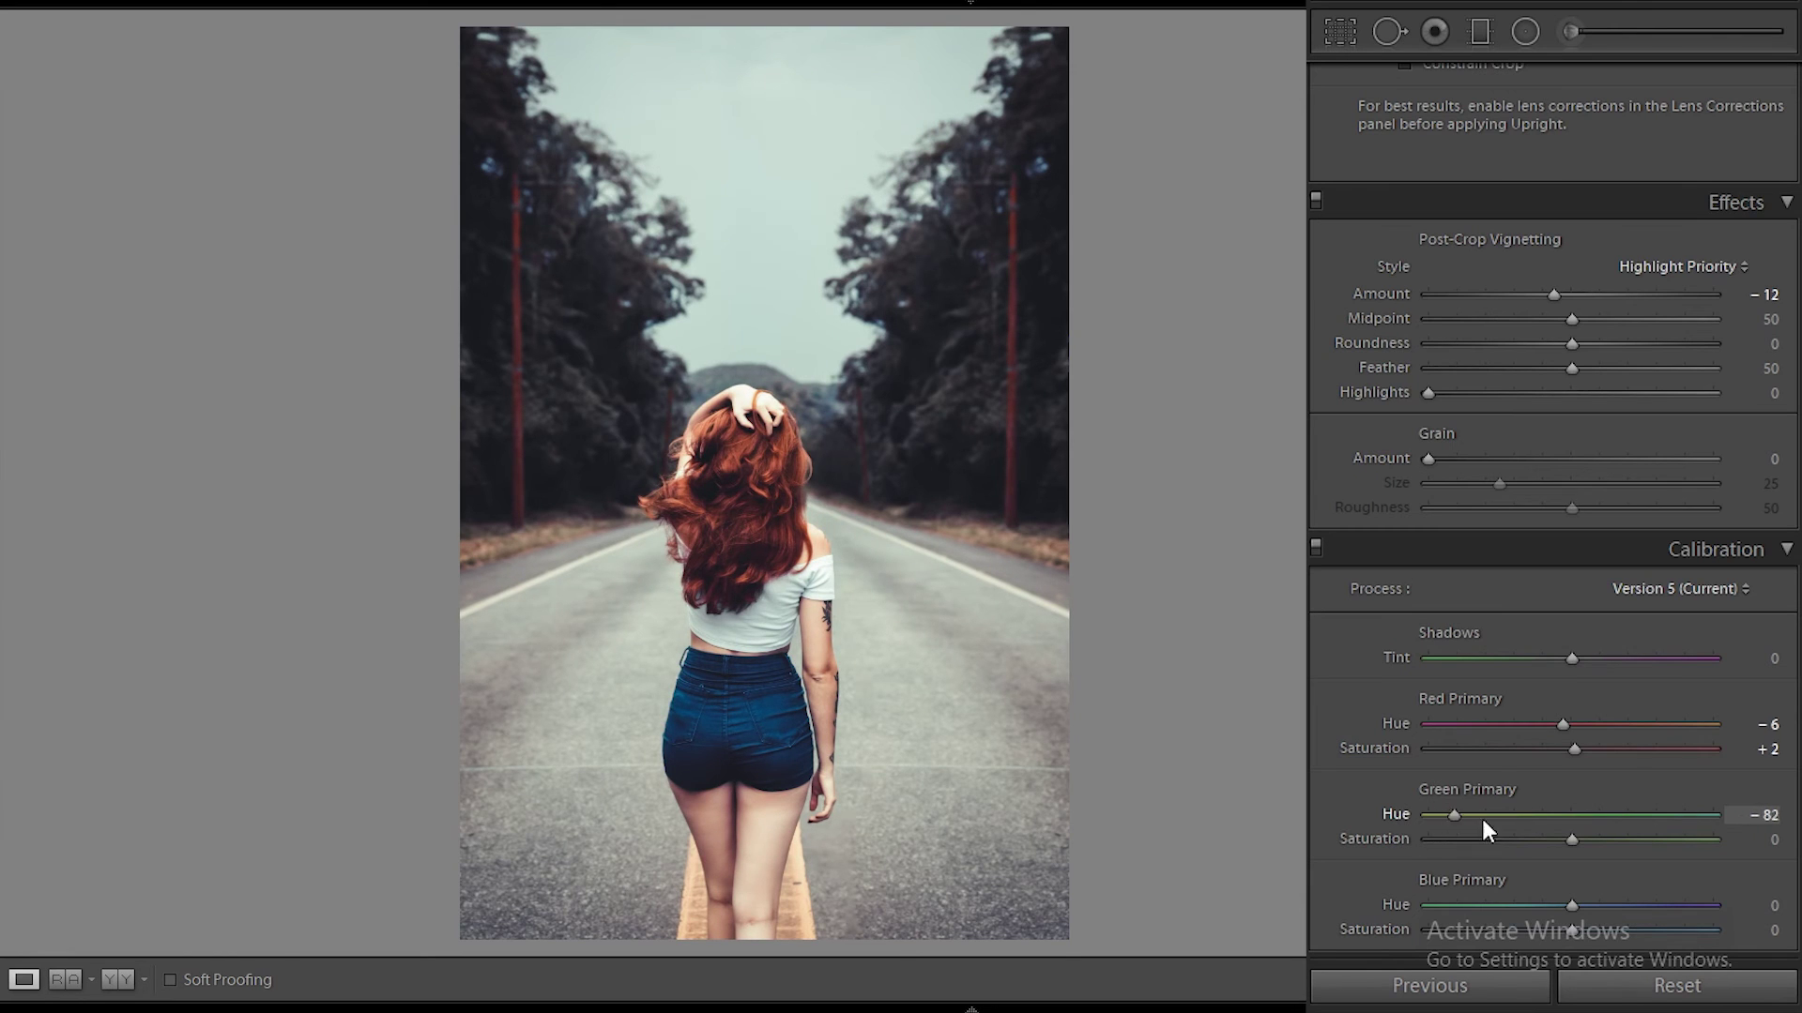
double_click(1667, 814)
left_click_drag(1569, 818, 1539, 820)
double_click(1553, 820)
left_click_drag(1573, 814, 1583, 841)
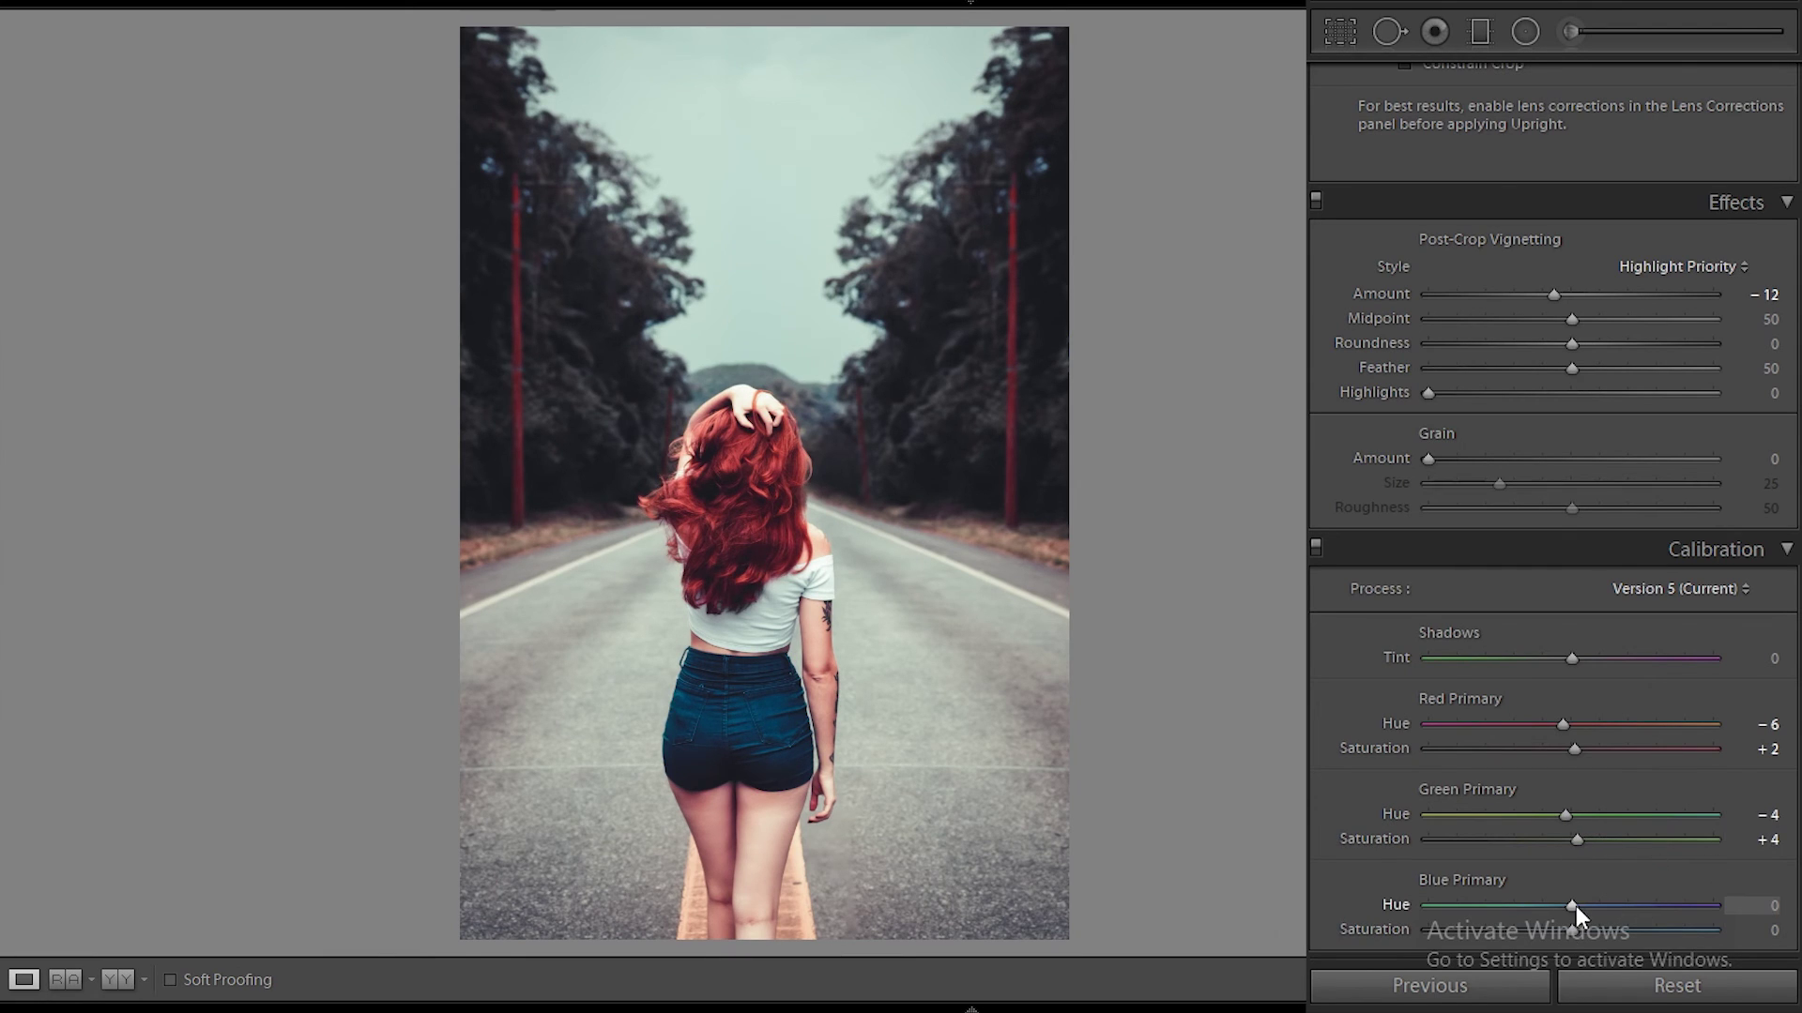
mouse_move(1575, 905)
left_mouse_down()
mouse_move(1524, 905)
mouse_move(1565, 904)
left_mouse_up()
Compare the graded road photo side-by-side with its original, then return to single Loupe view.
scroll(1730, 626, "up", 3)
scroll(1731, 627, "up", 5)
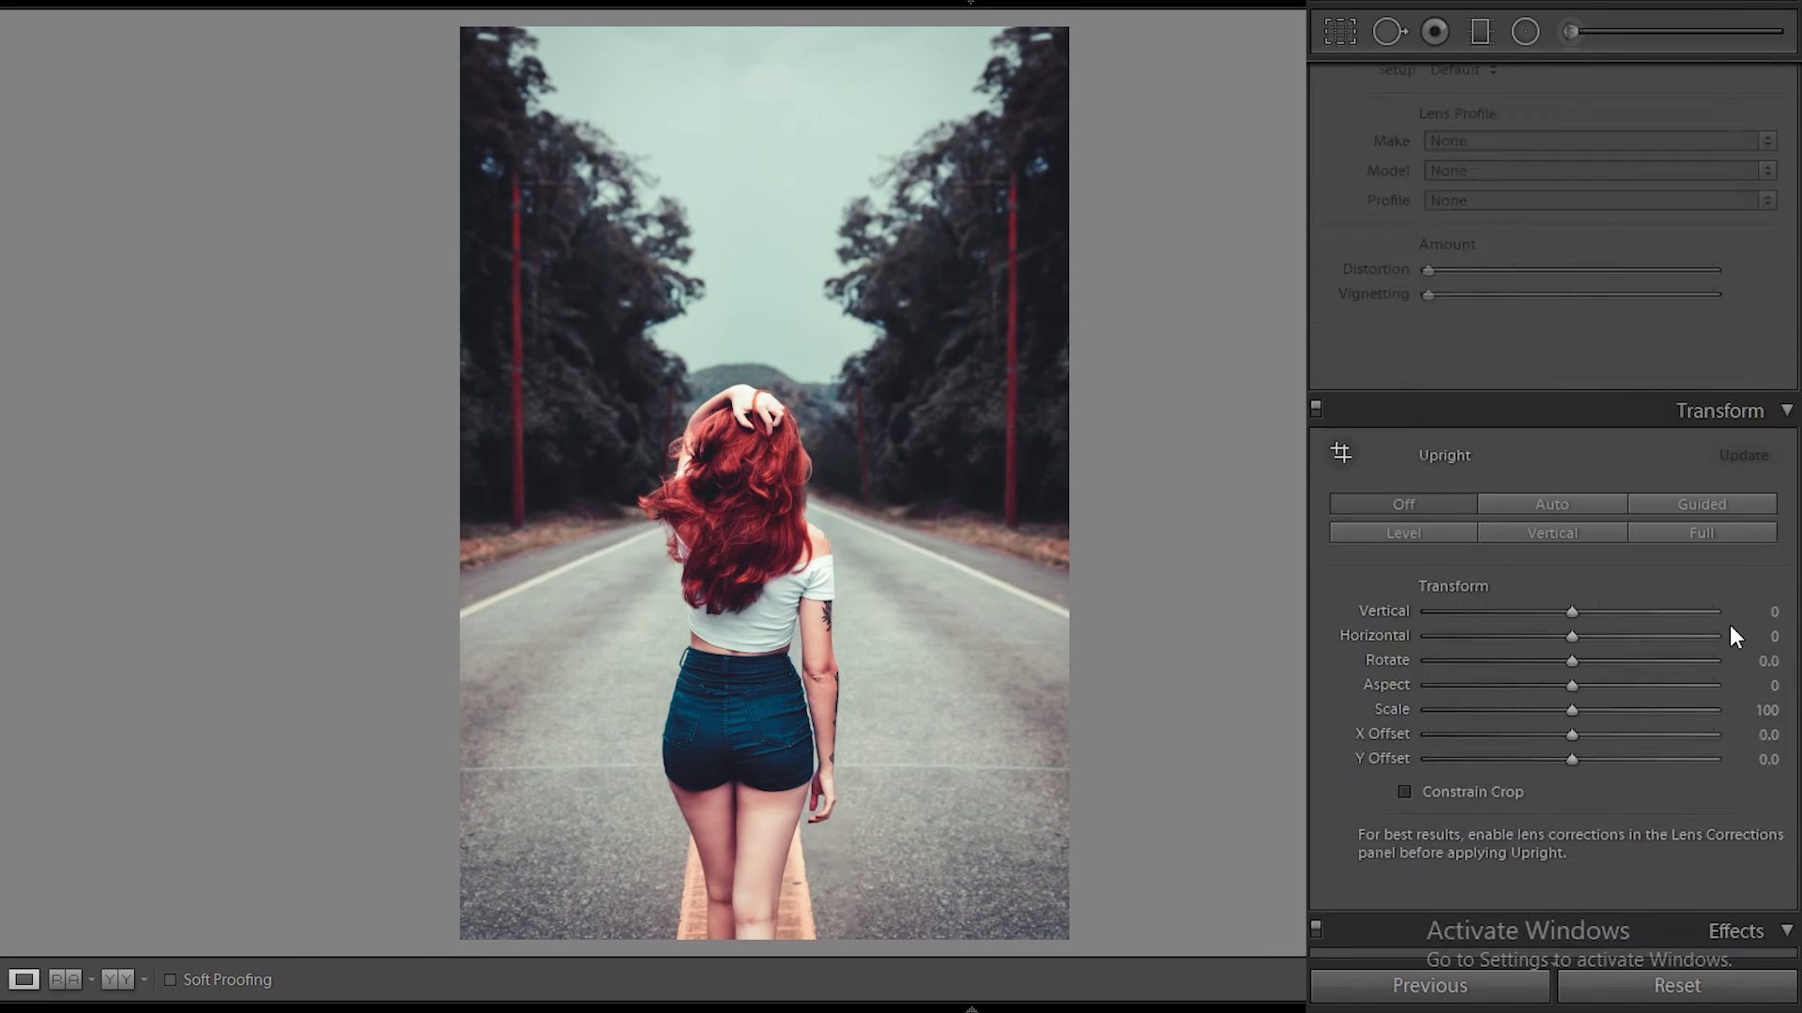
scroll(1730, 627, "up", 5)
scroll(1730, 625, "up", 5)
scroll(1730, 625, "up", 5)
scroll(1730, 625, "up", 5)
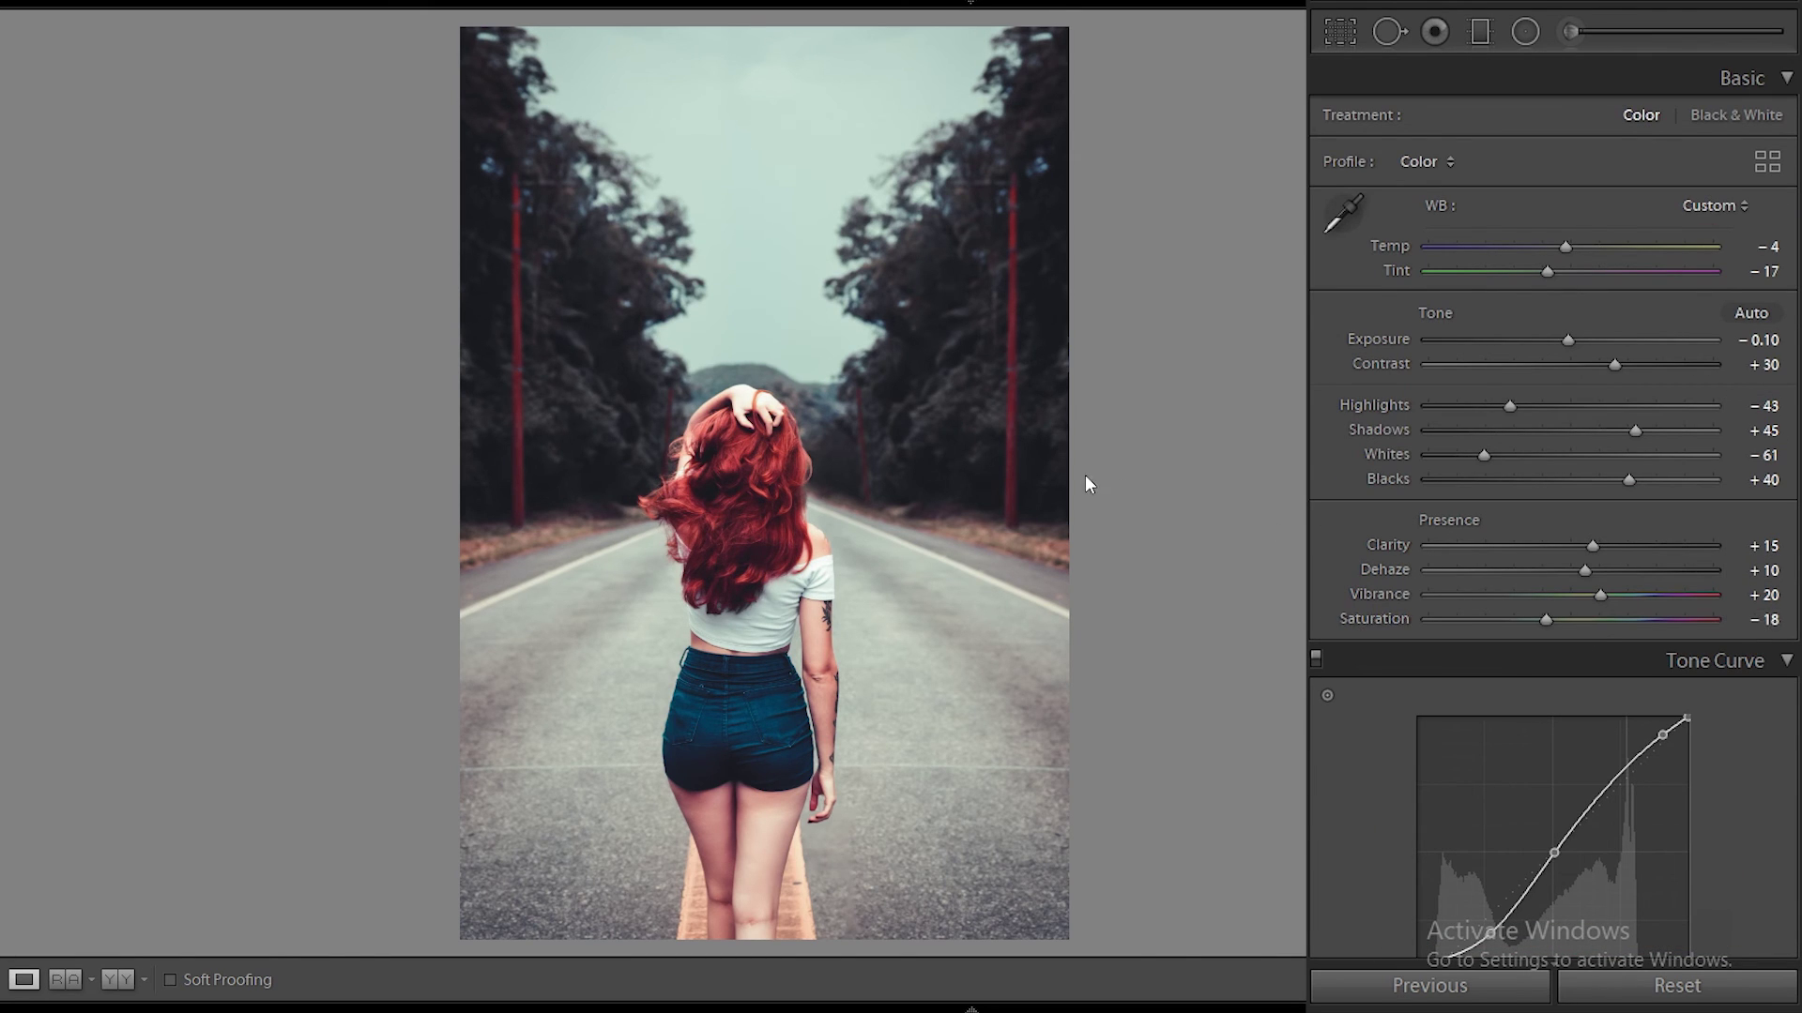
key("y")
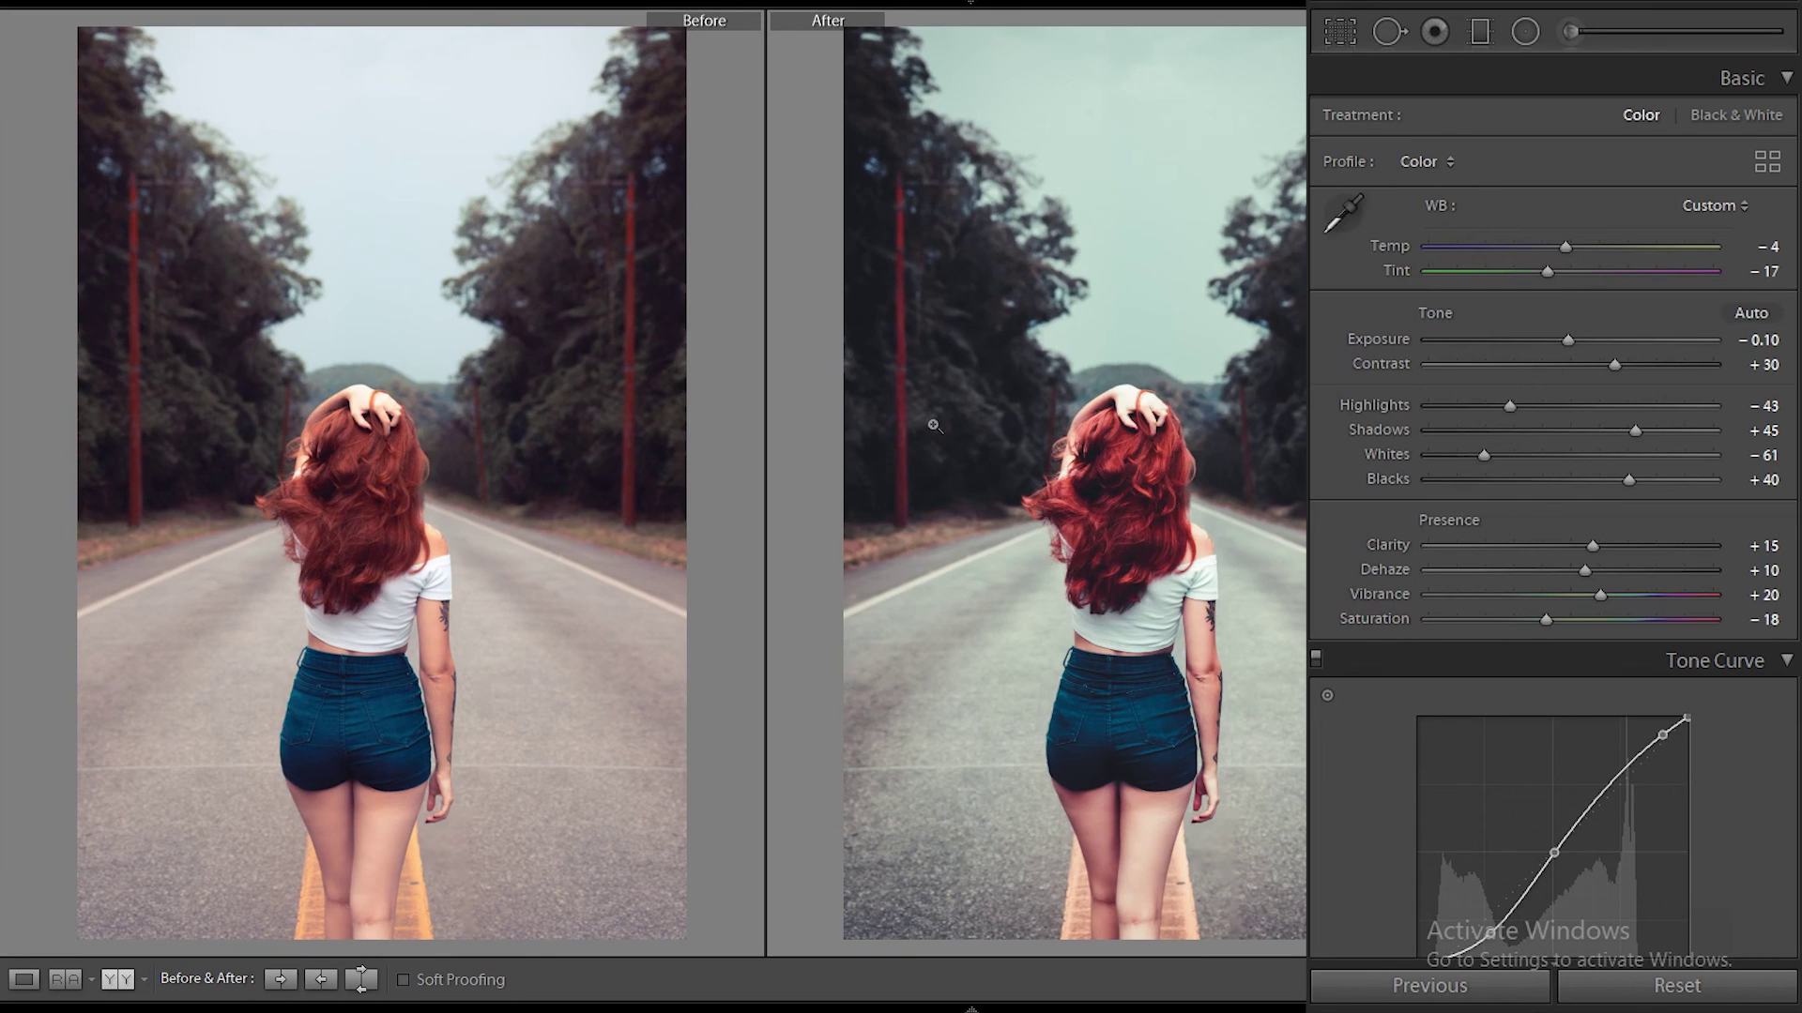
key("y")
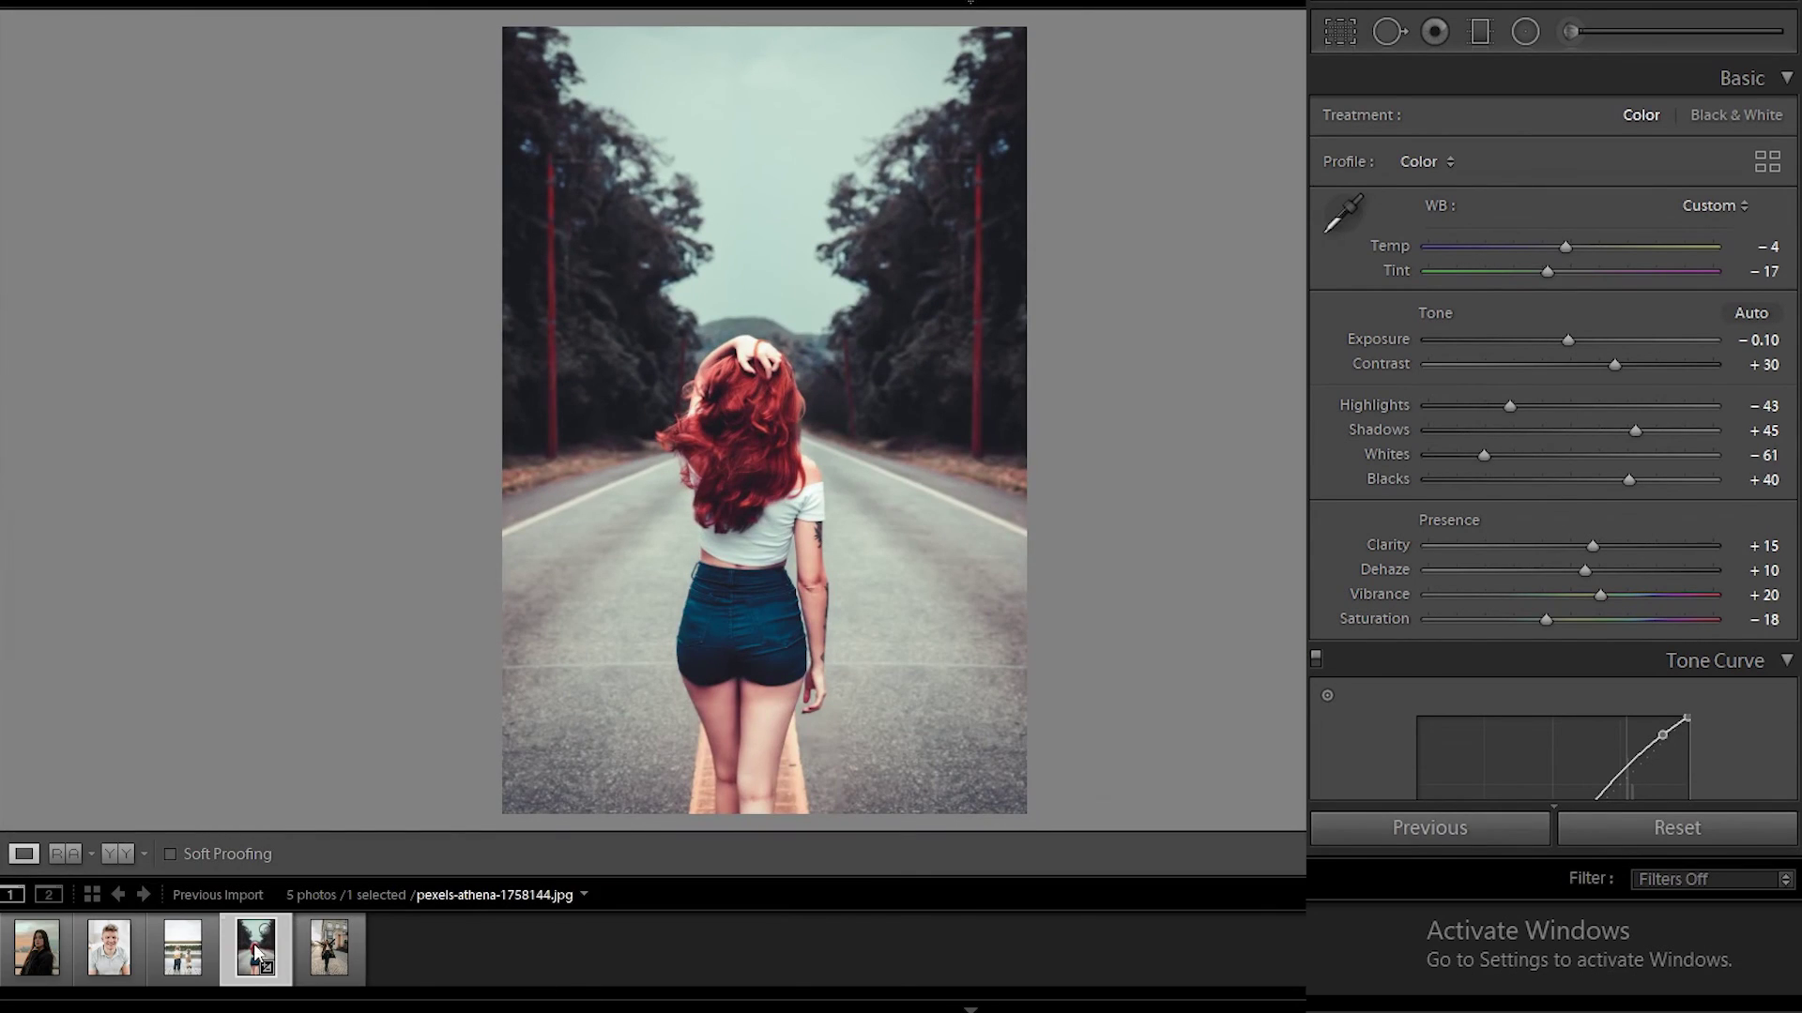
Paste the previous develop settings onto the street, child-and-dog, smiling-man and long-haired-woman photos.
left_click(330, 957)
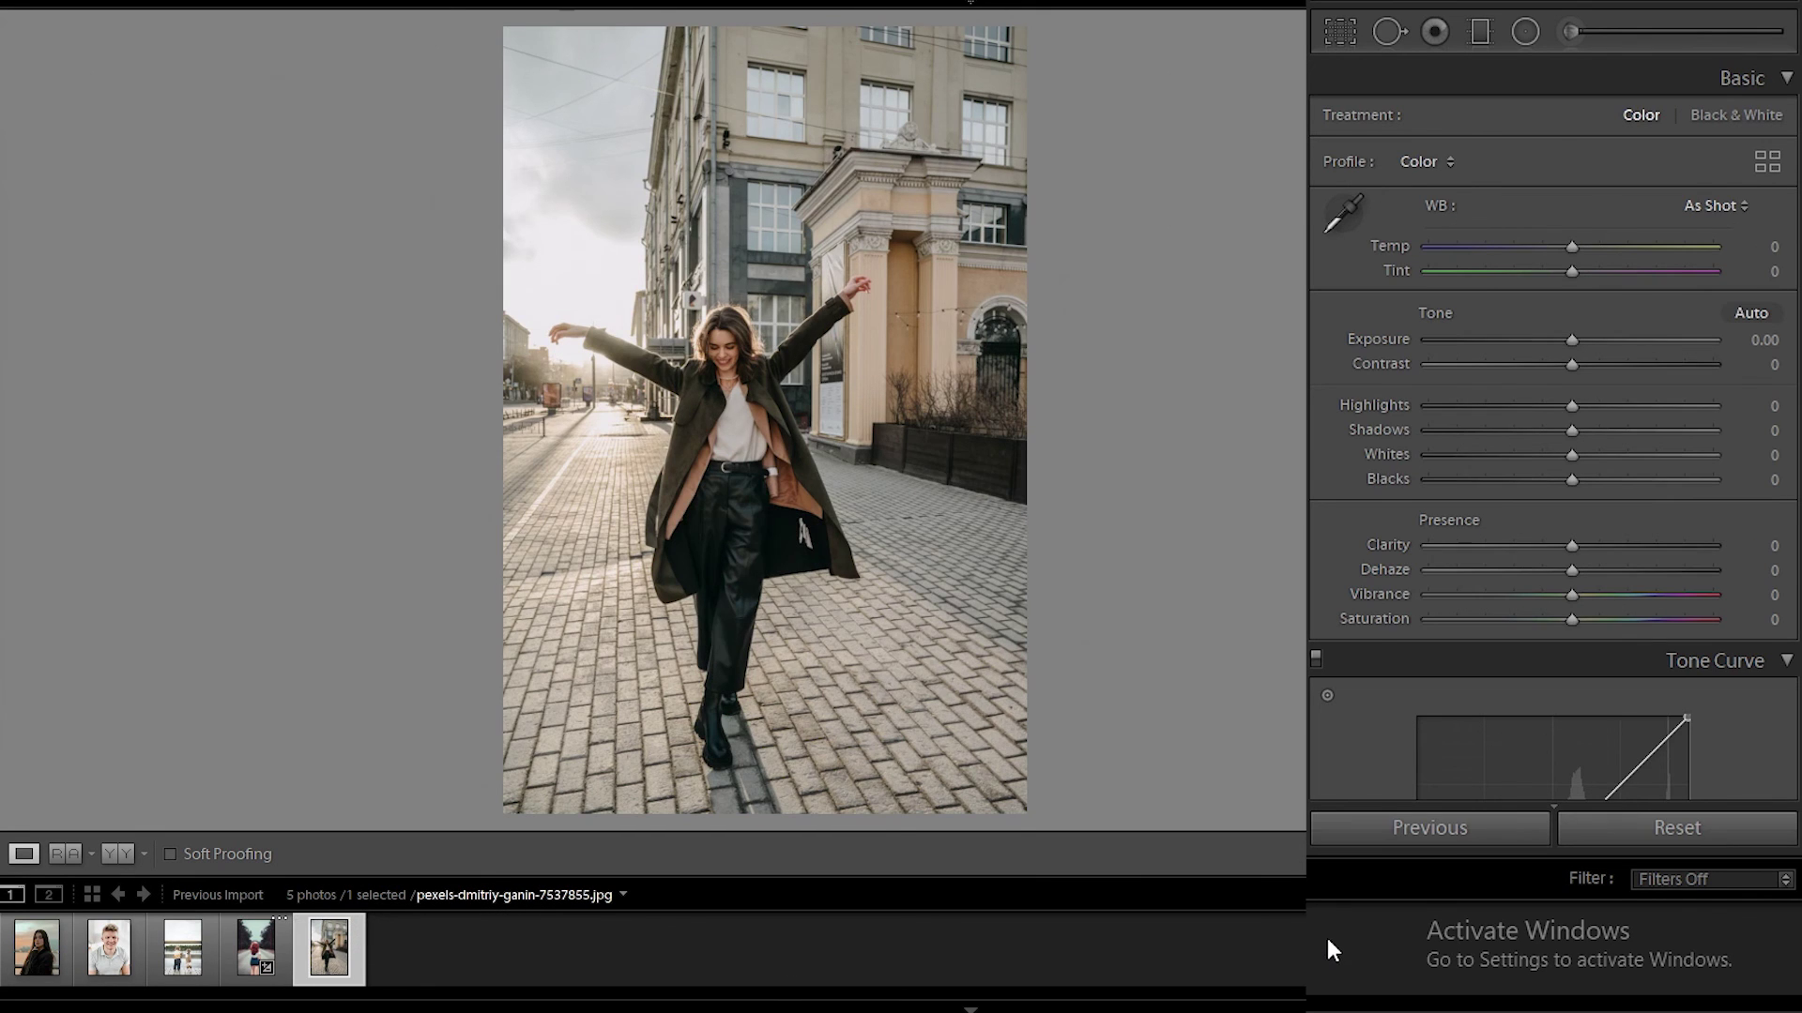
left_click(1464, 831)
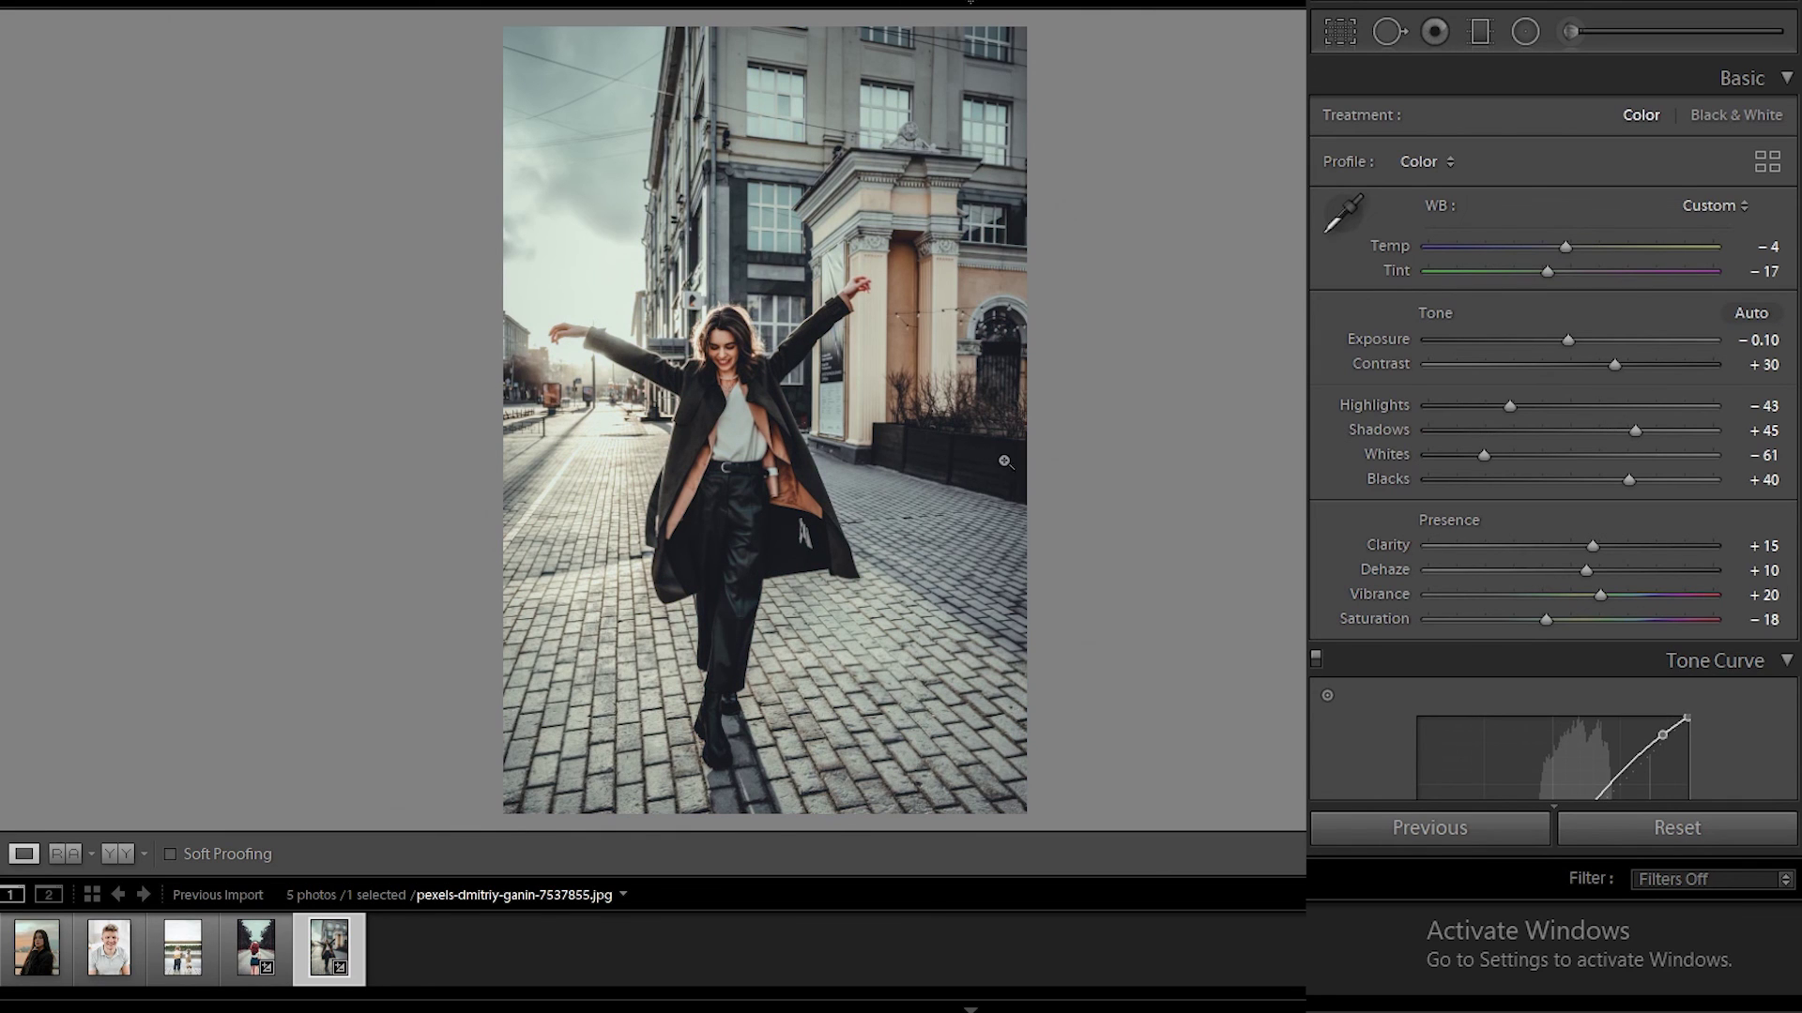
left_click(183, 968)
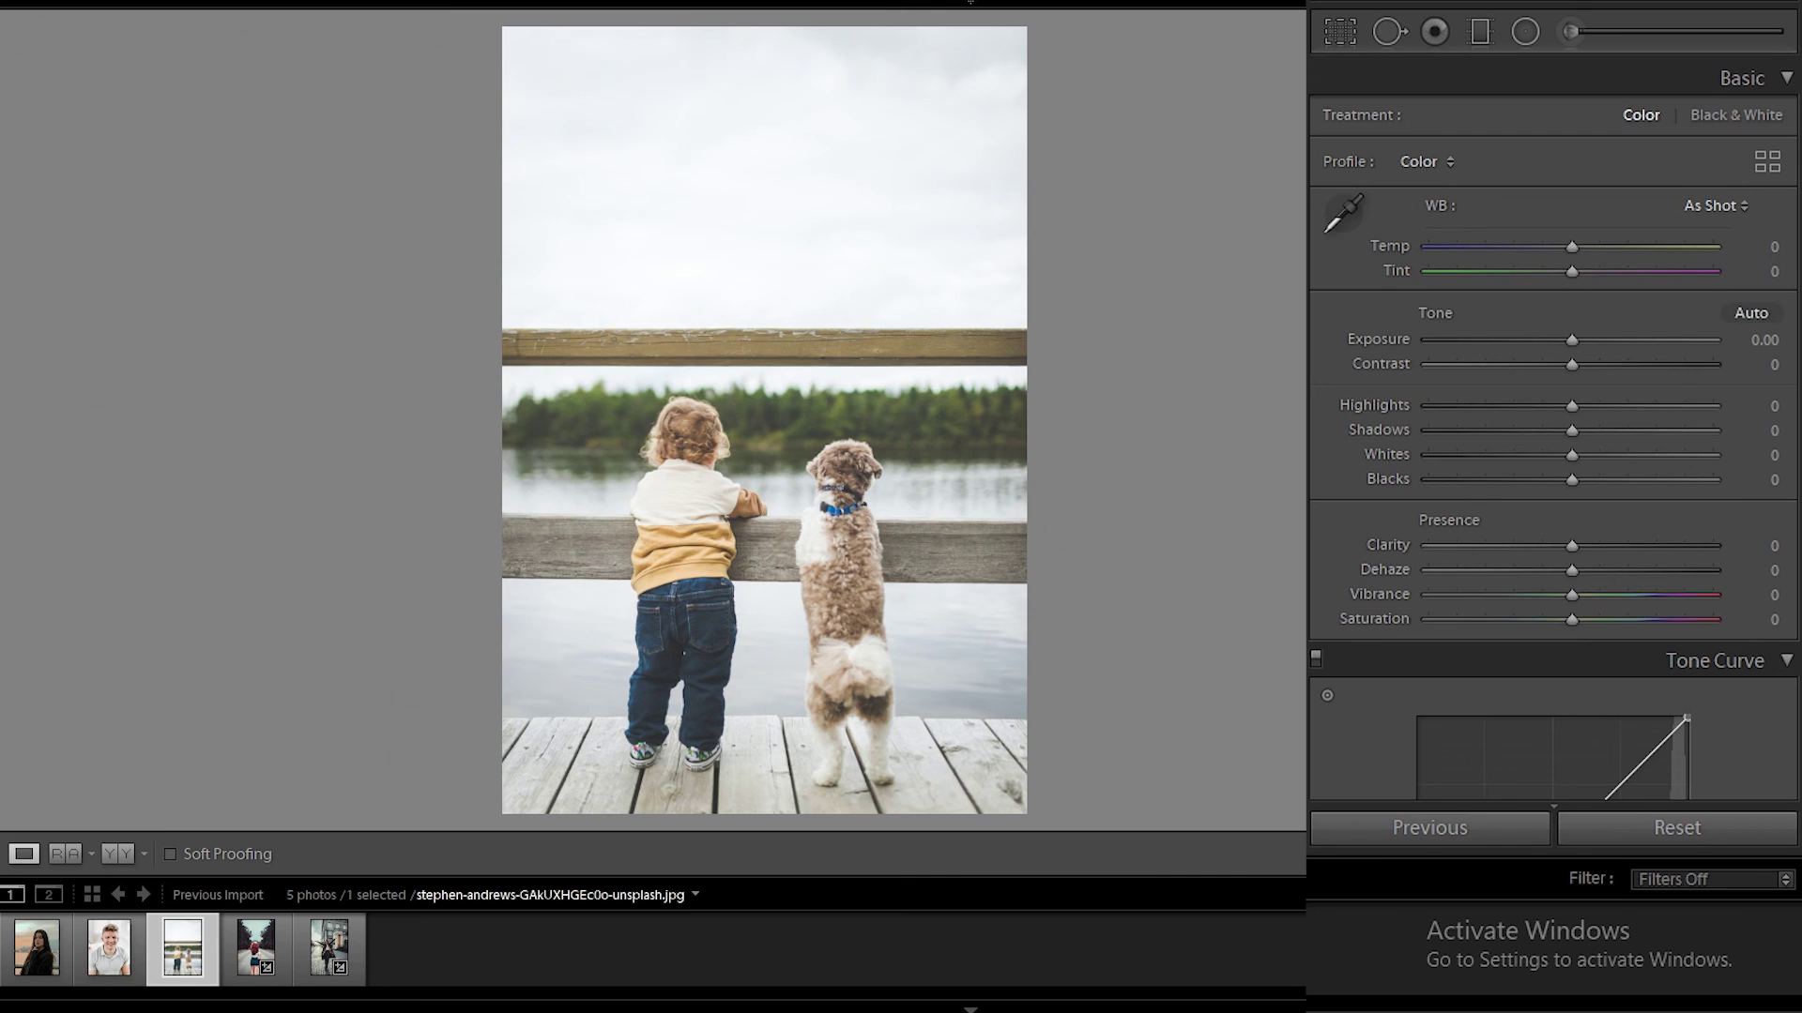
left_click(1429, 827)
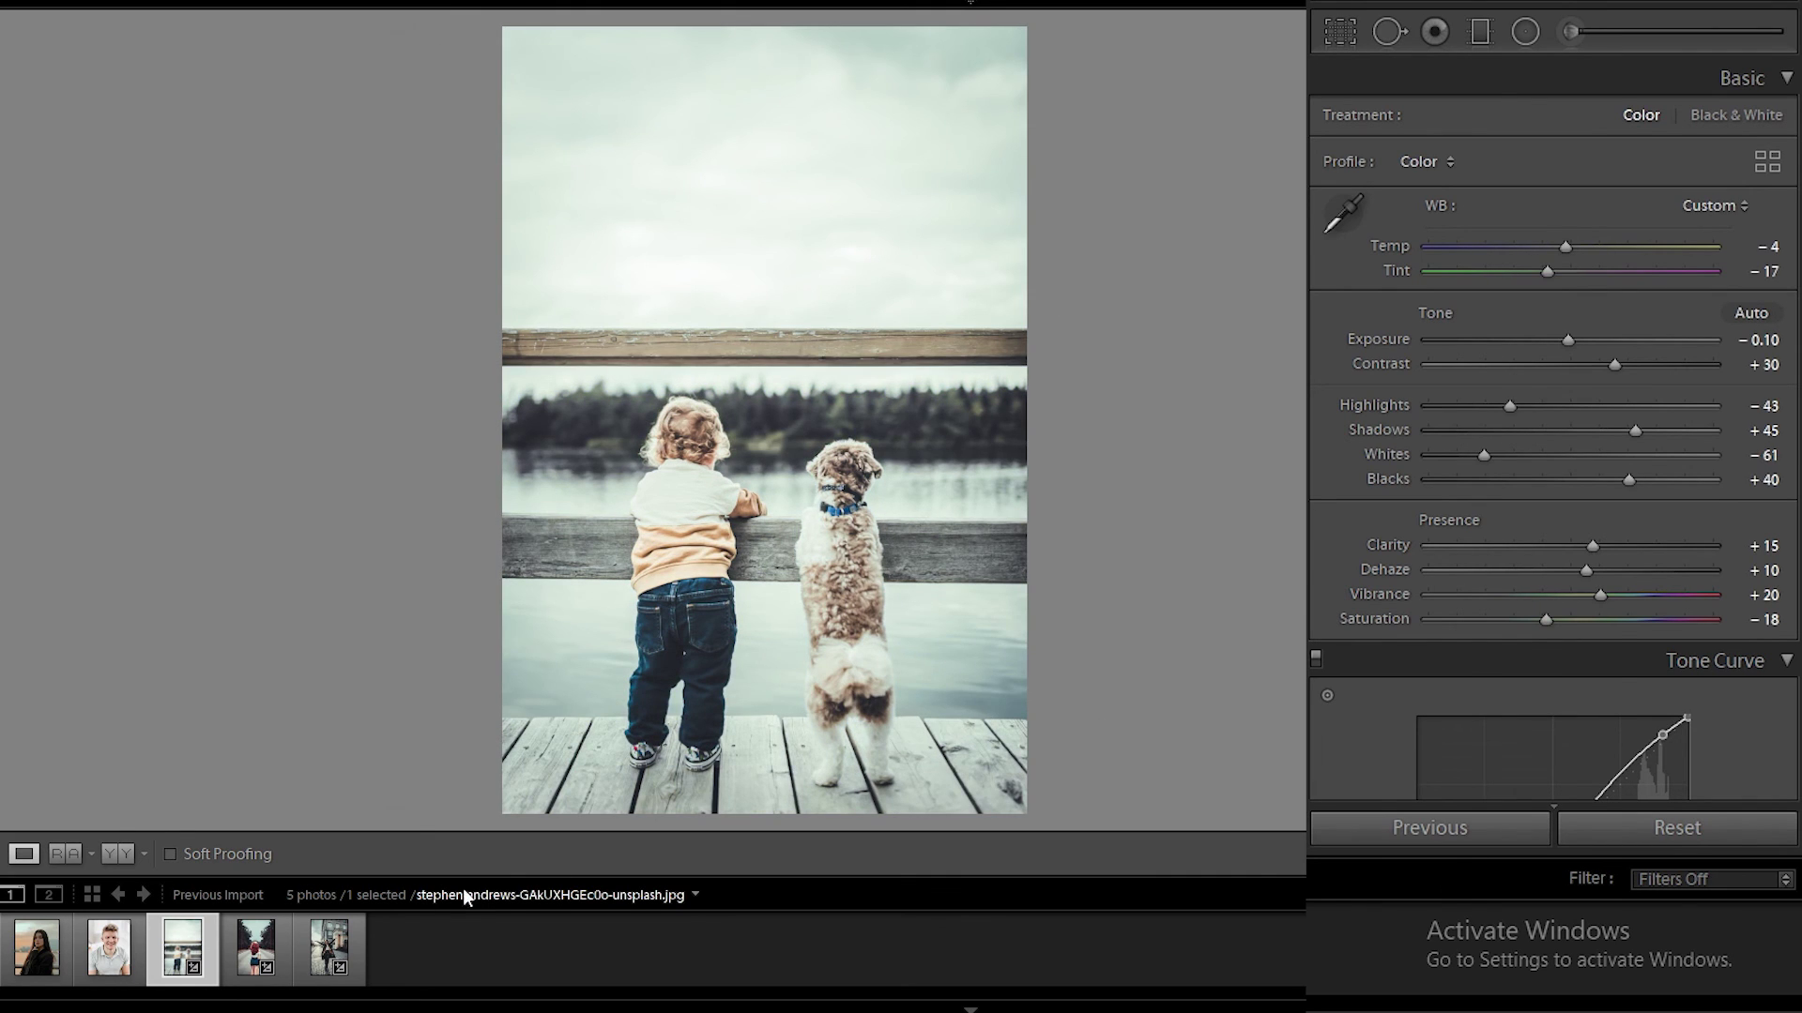
left_click(98, 972)
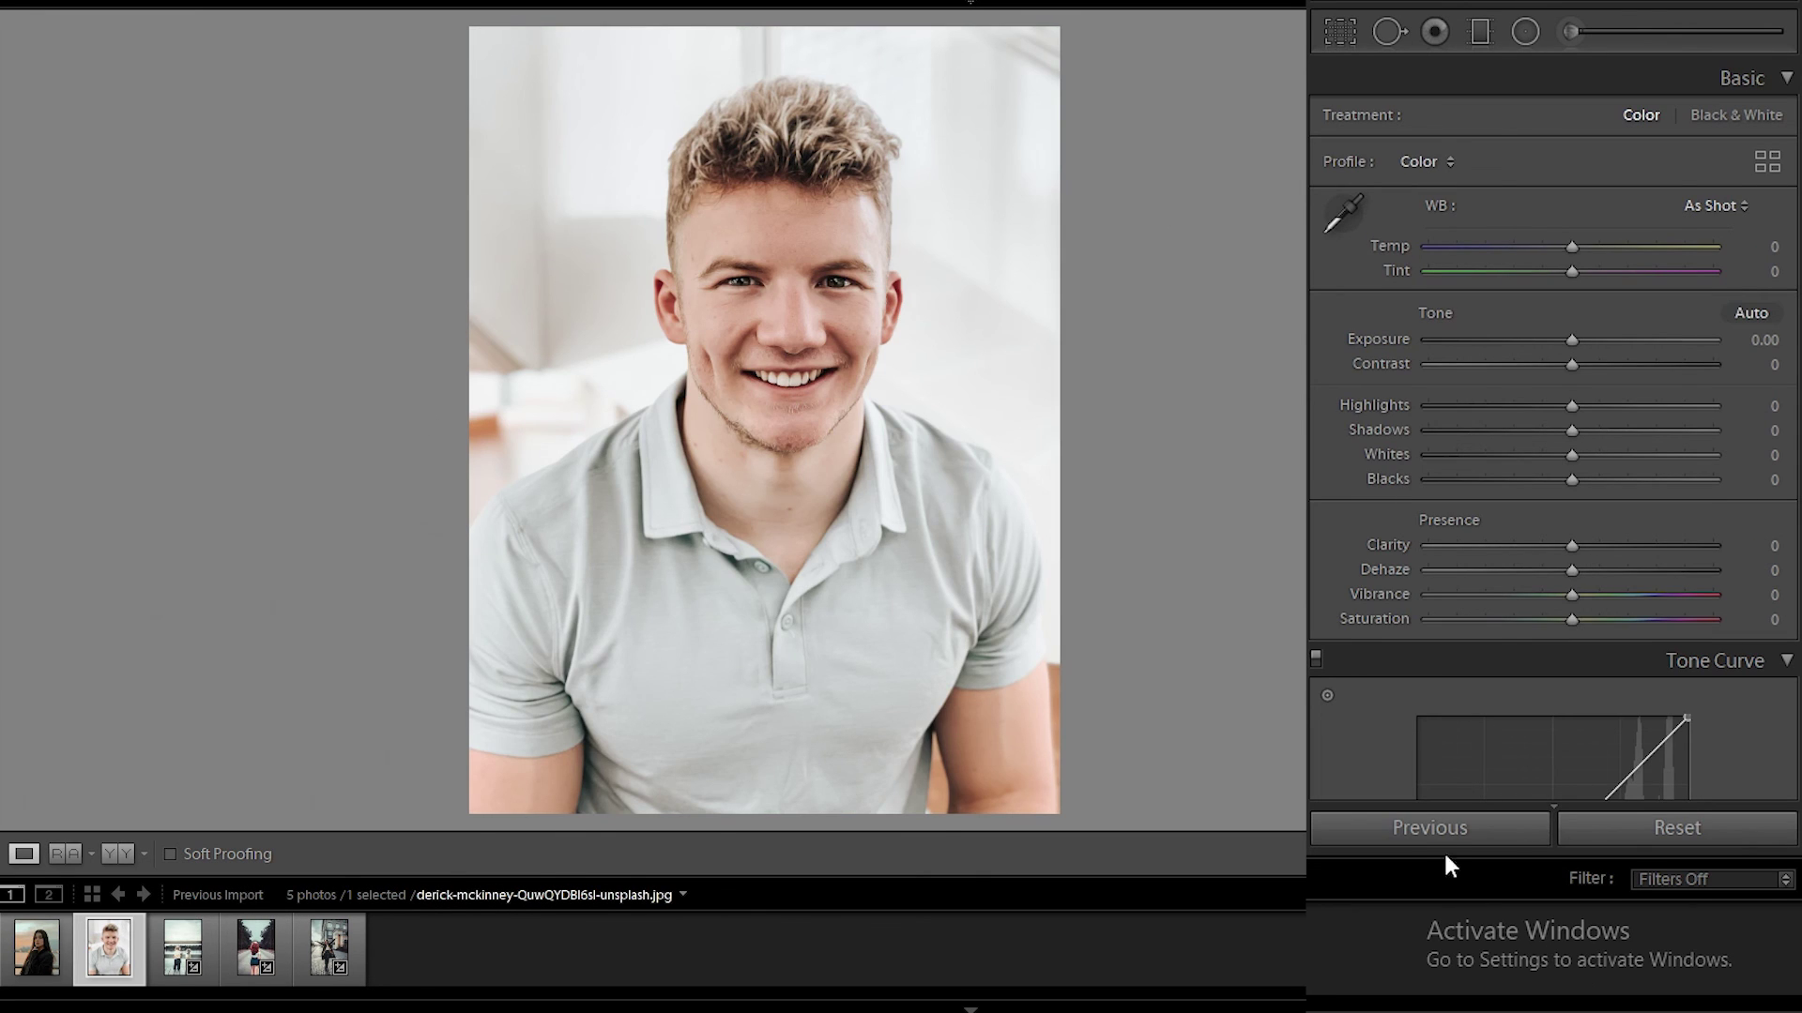
left_click(1432, 830)
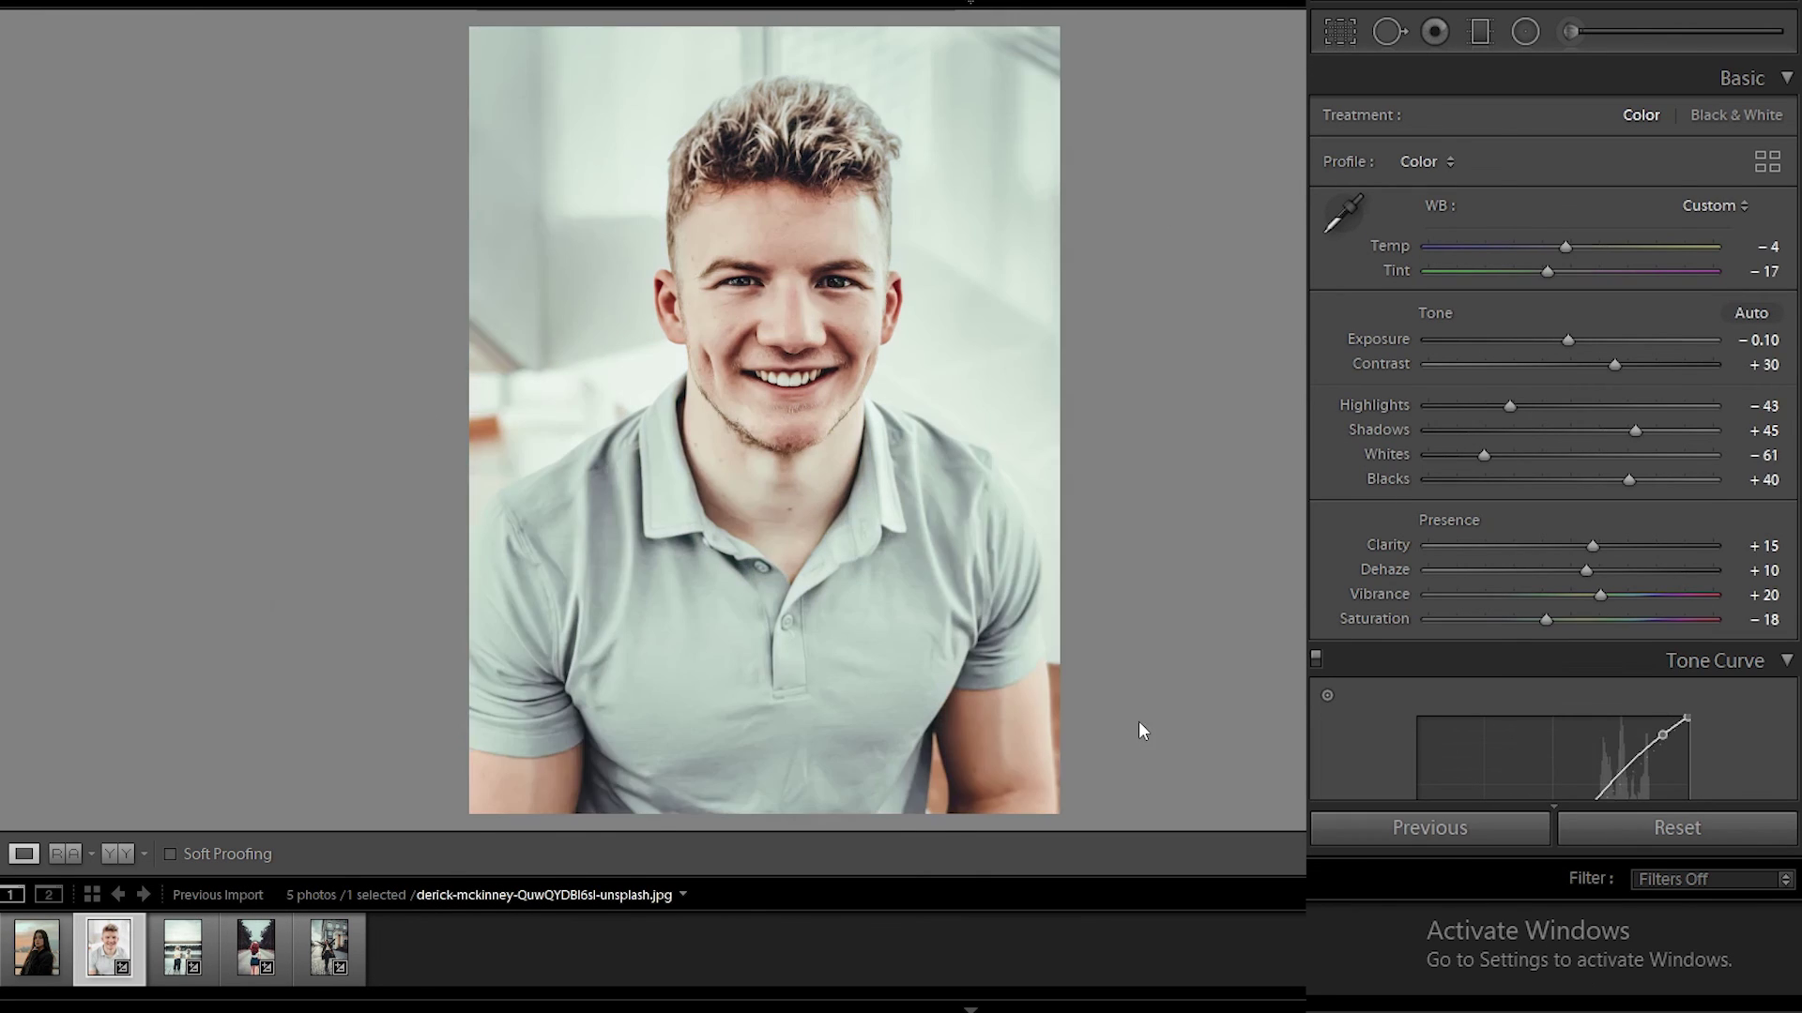
left_click(34, 950)
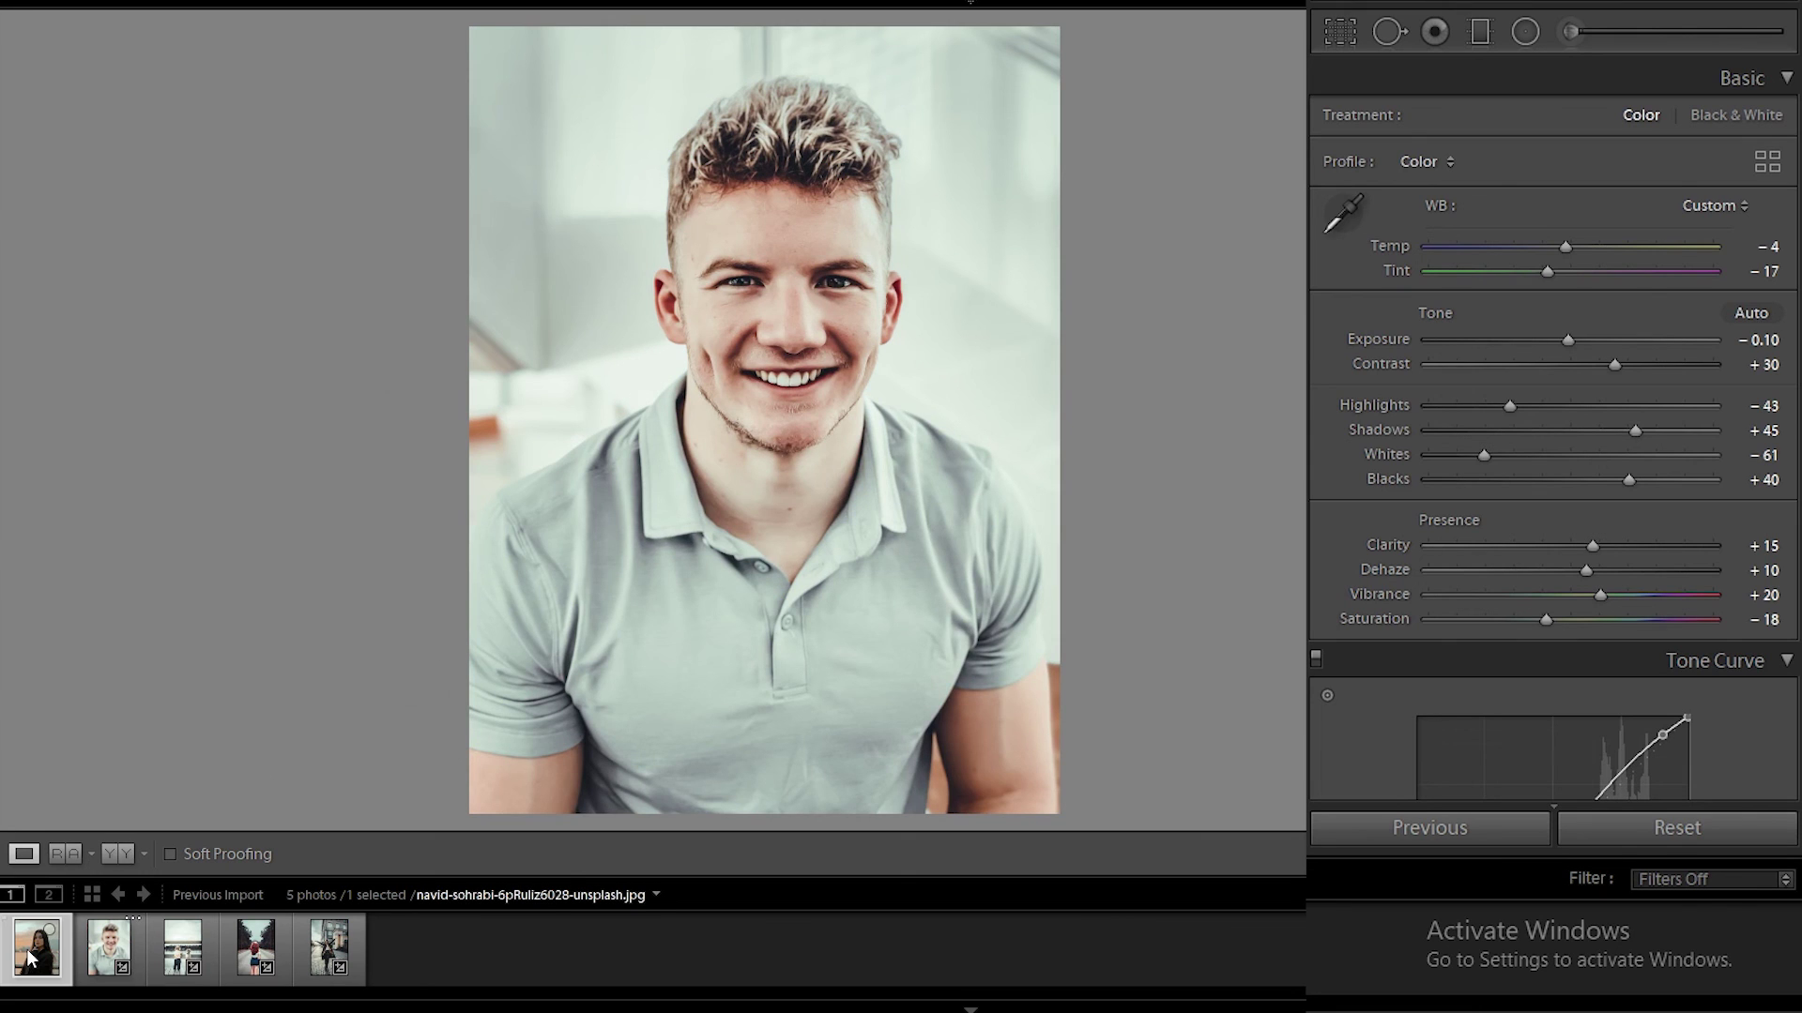
left_click(1479, 830)
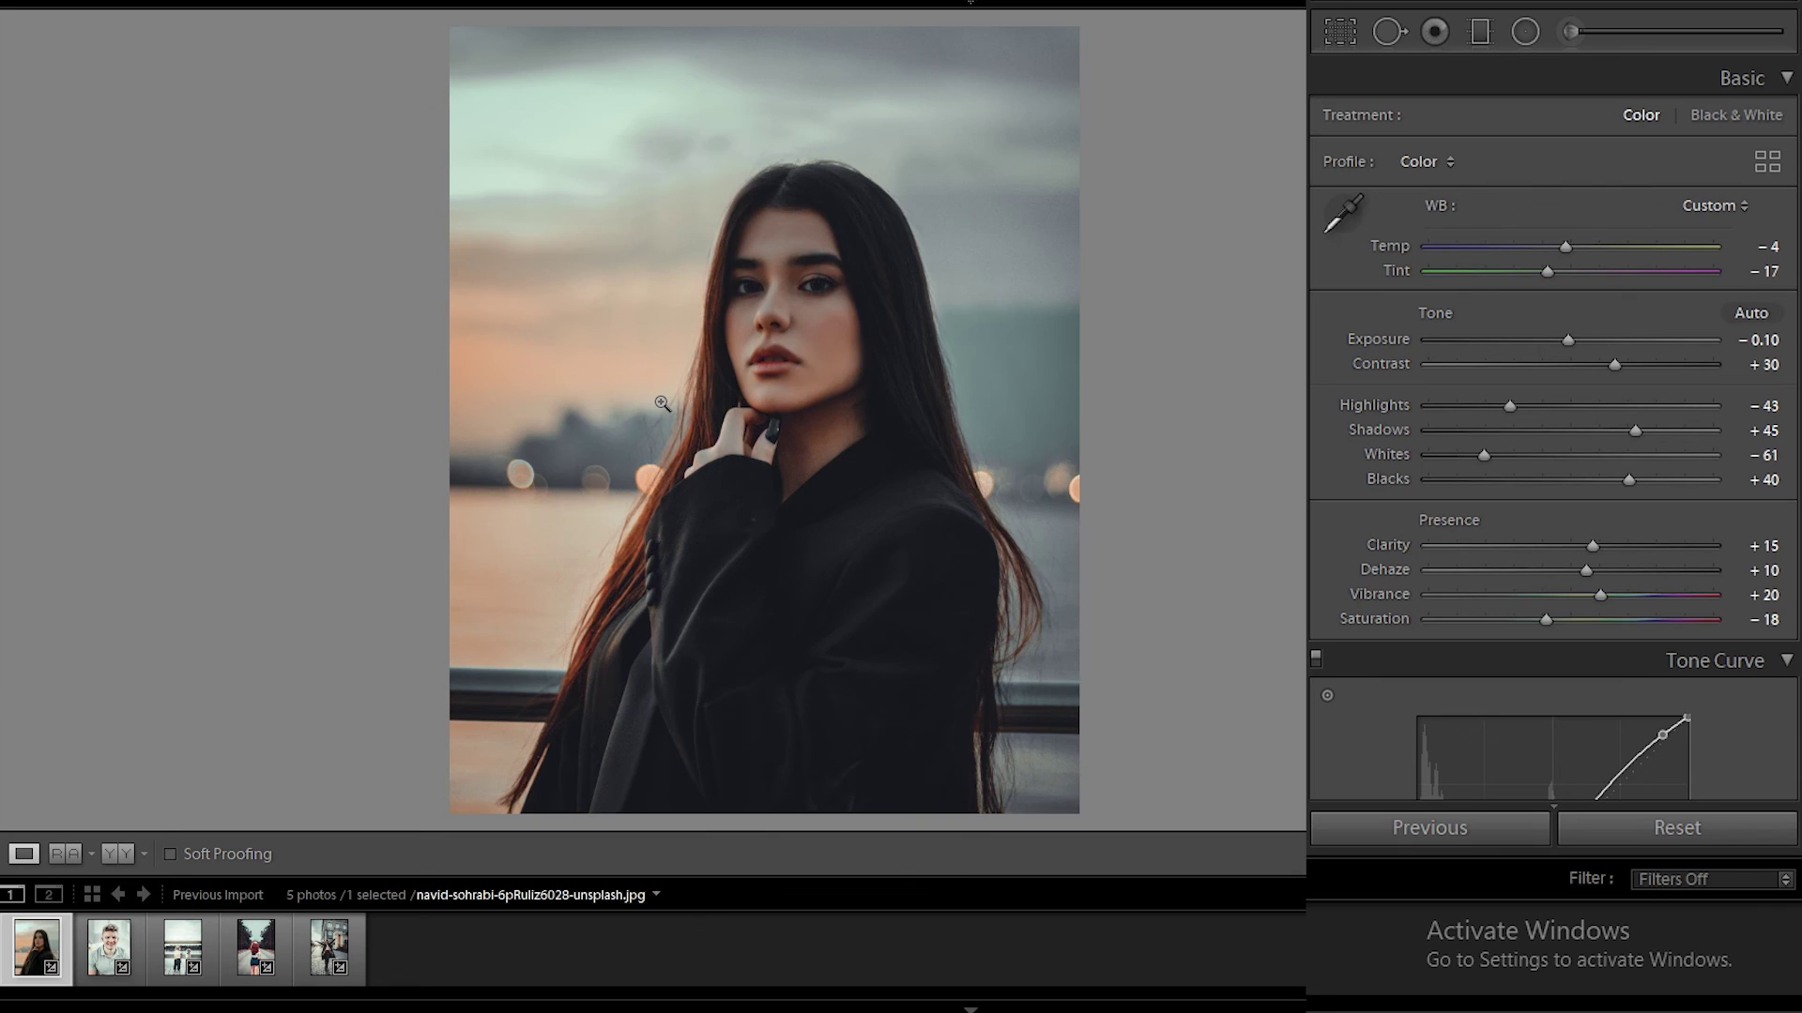